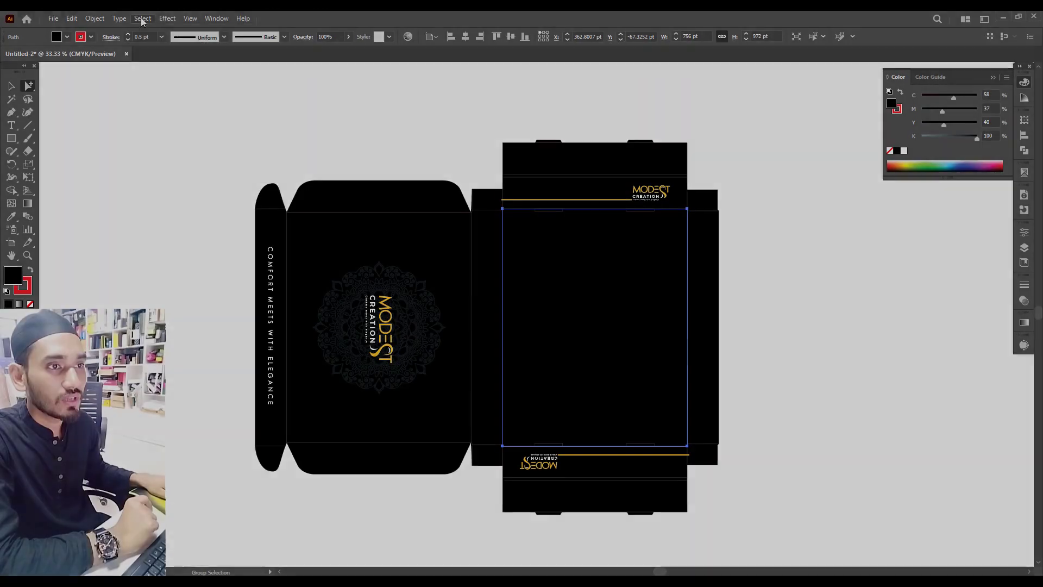
- Select all dieline panels sharing the base panel's appearance and set their fill to C 0, M 0, Y 0, K 100
click(142, 18)
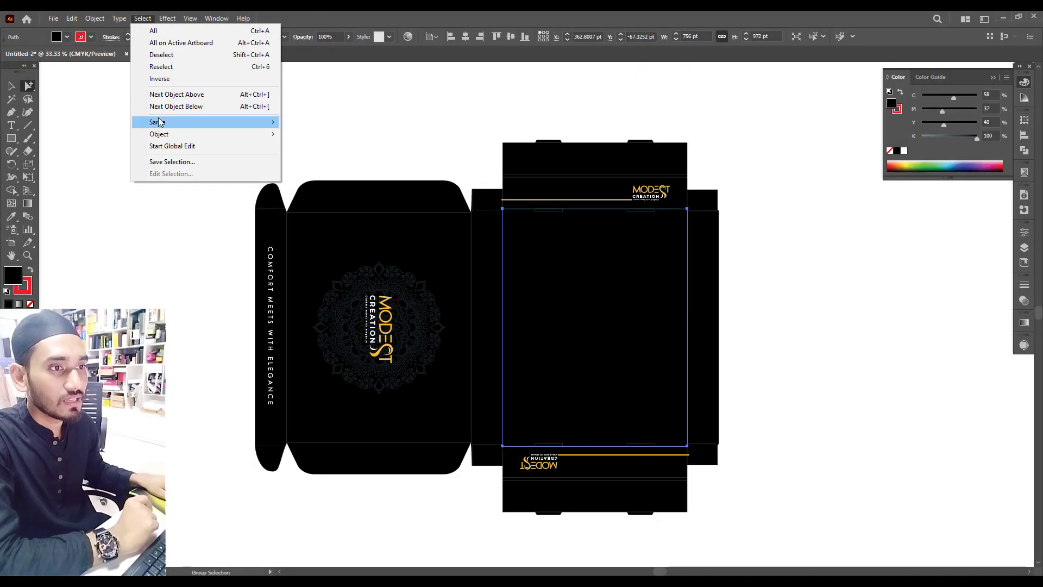
mouse_move(159, 122)
click(326, 166)
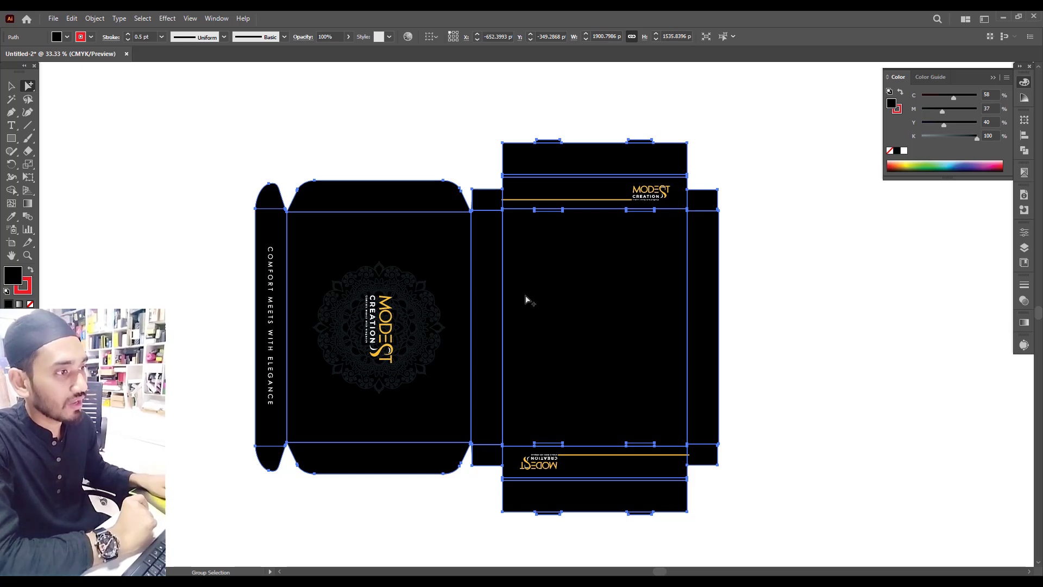
click(896, 155)
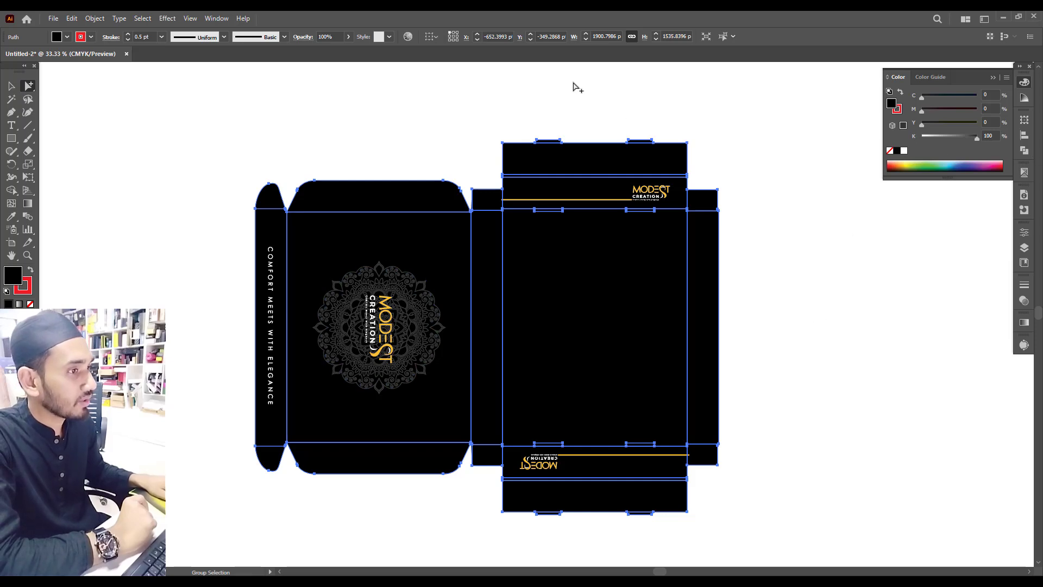
click(361, 133)
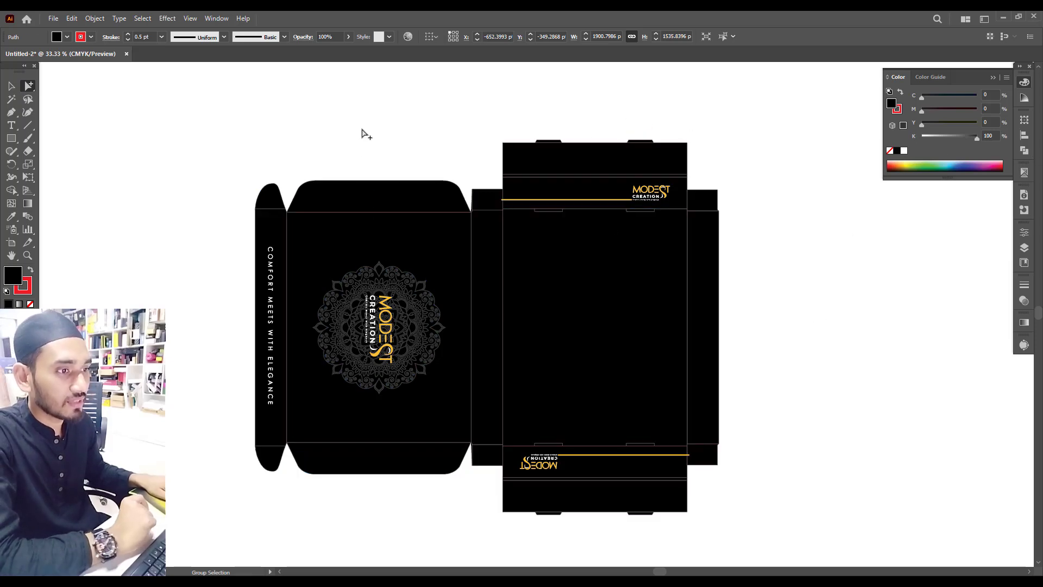
- Select the mandala group behind the Modest Creation logo and check its opacity in the transparency settings
scroll(422, 306, up, 4)
scroll(422, 306, down, 2)
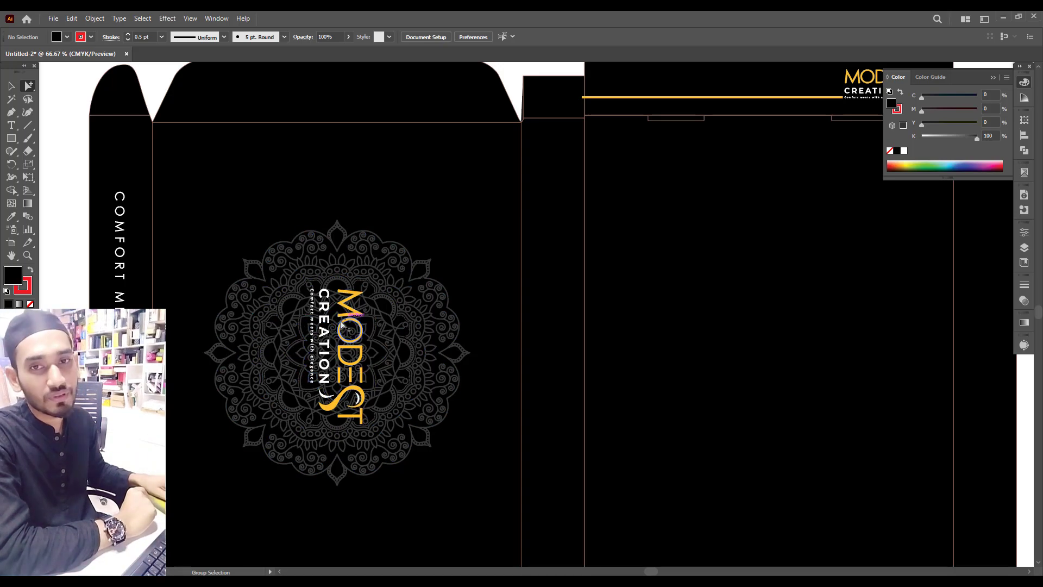
click(270, 270)
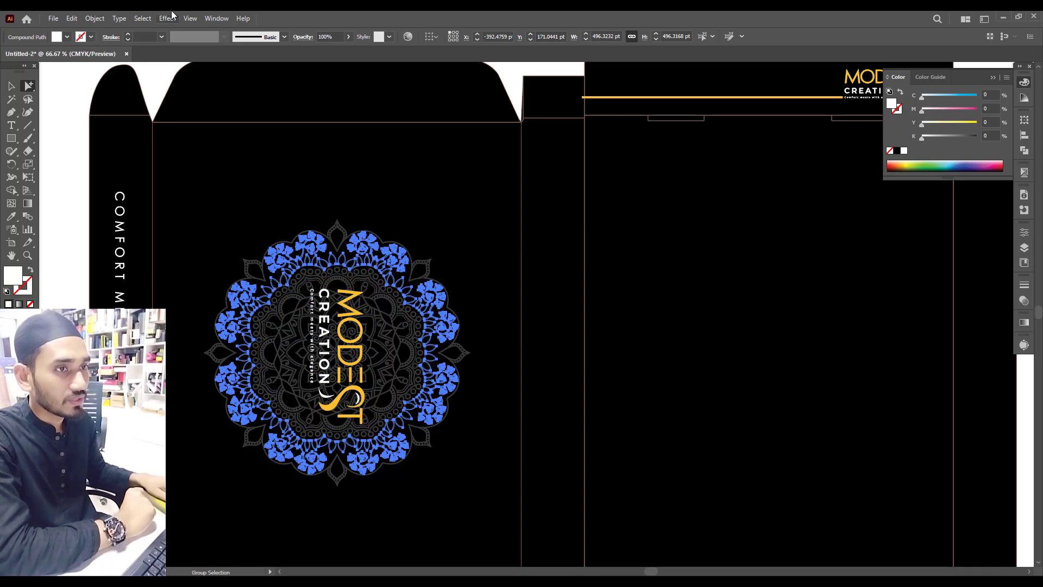
click(329, 259)
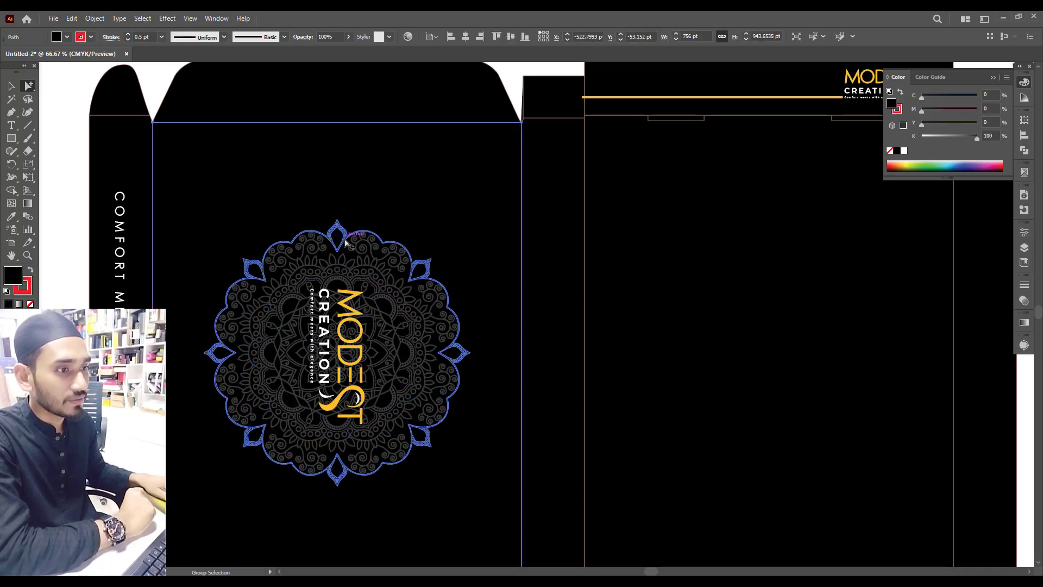
click(346, 243)
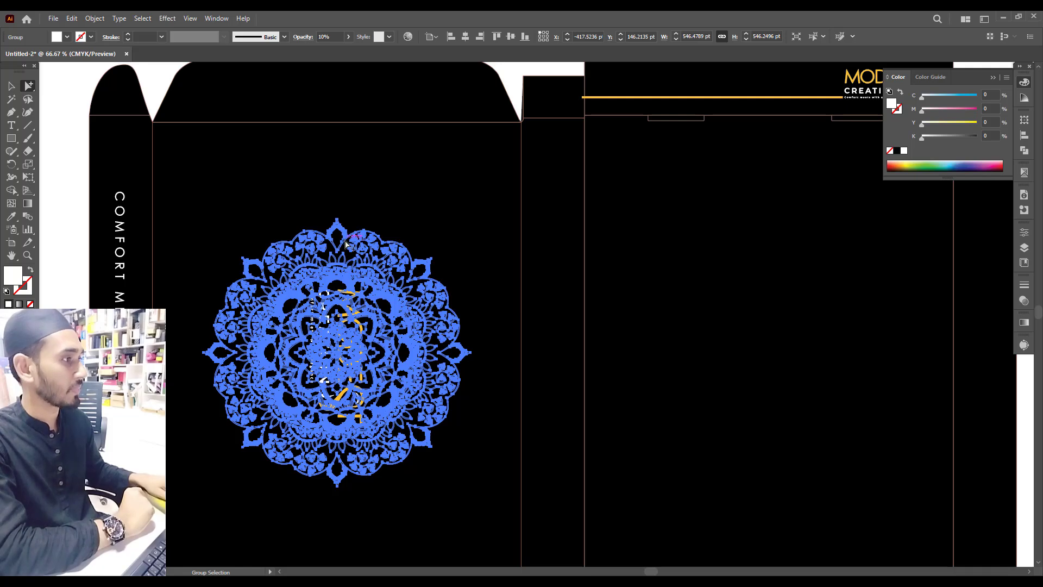
click(1023, 301)
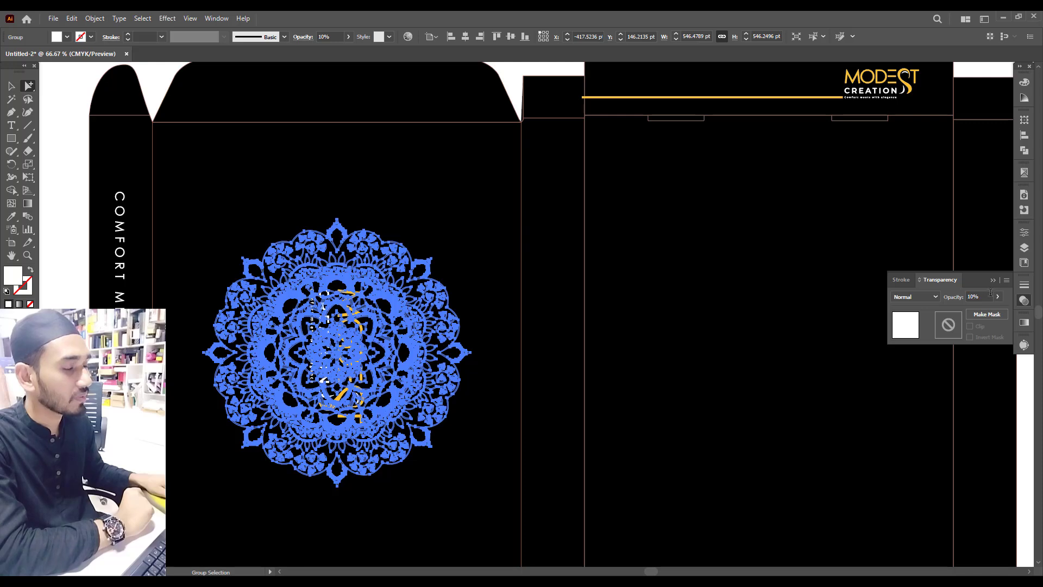
scroll(331, 244, down, 5)
scroll(422, 331, up, 6)
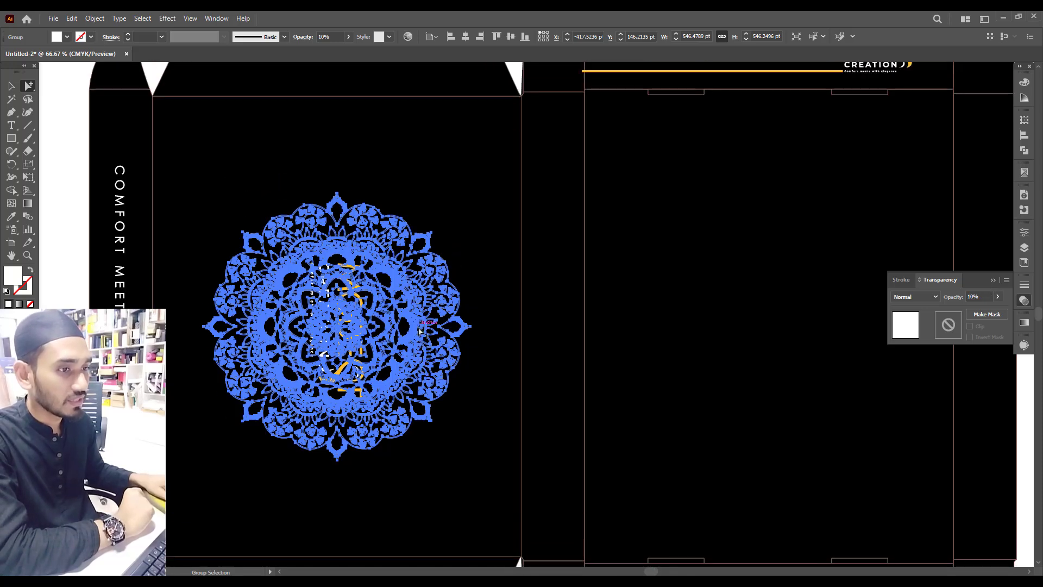
click(72, 212)
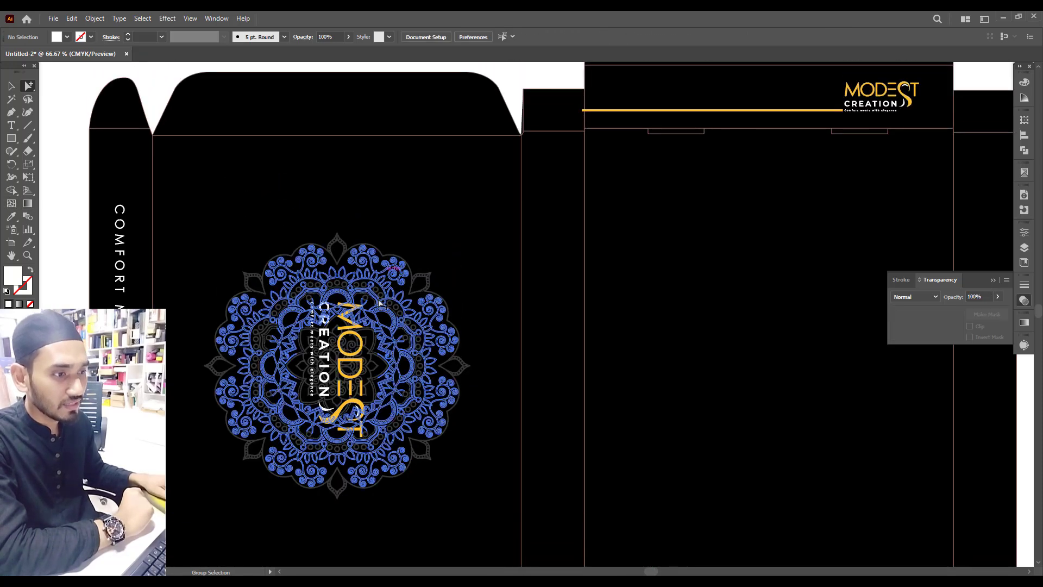
scroll(601, 361, down, 5)
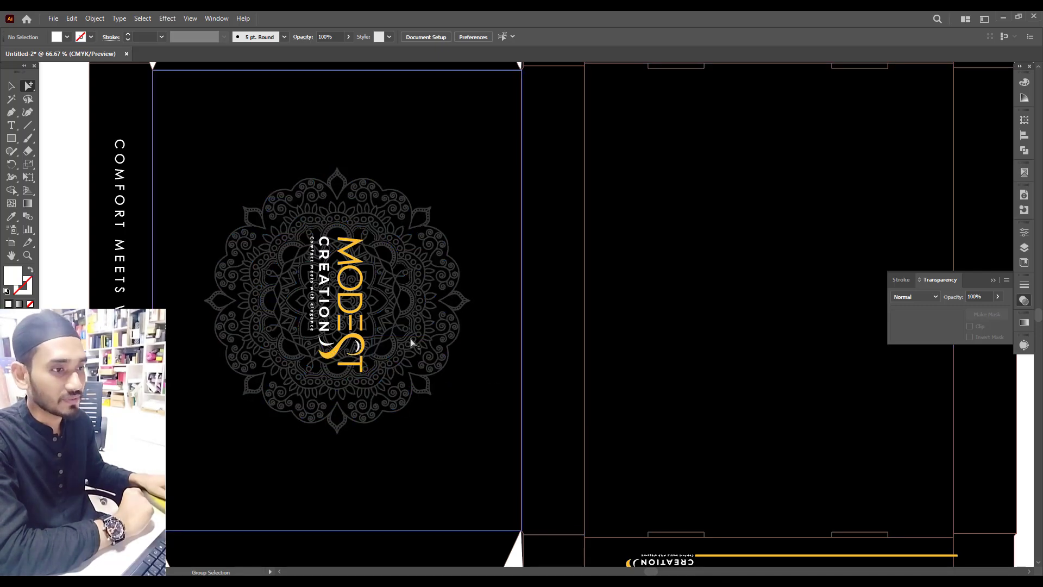
scroll(410, 345, up, 1)
scroll(407, 352, down, 1)
scroll(406, 367, down, 1)
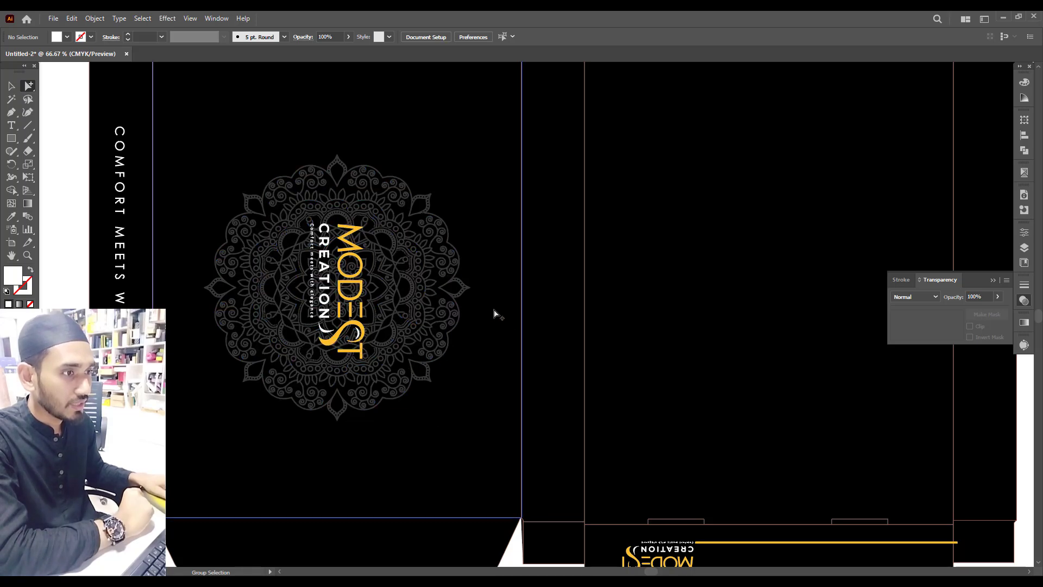
scroll(356, 323, up, 3)
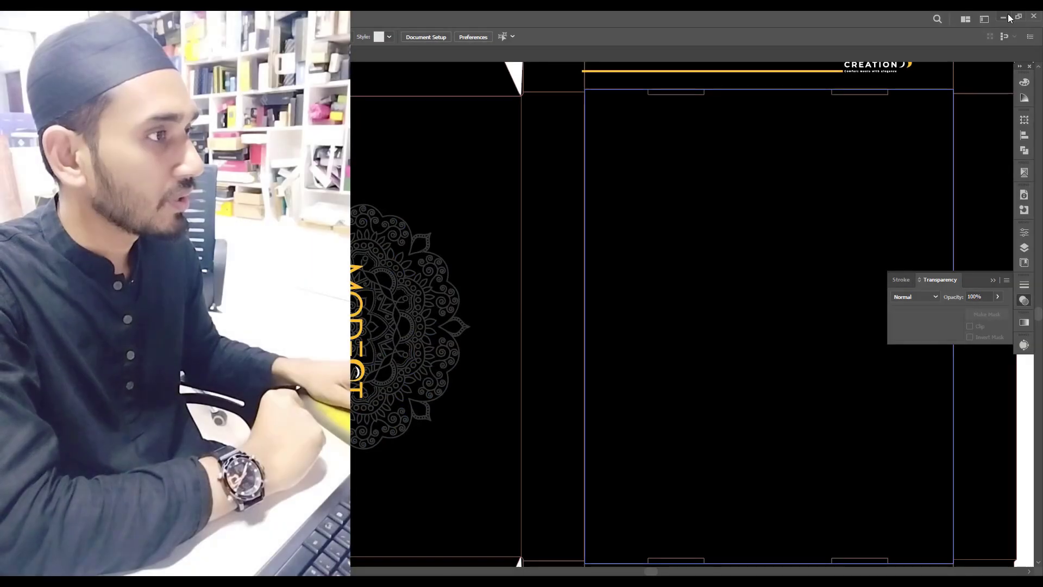
- Clear the open windows off the desktop and bring up the photo of the finished Modest Creation box
click(1004, 17)
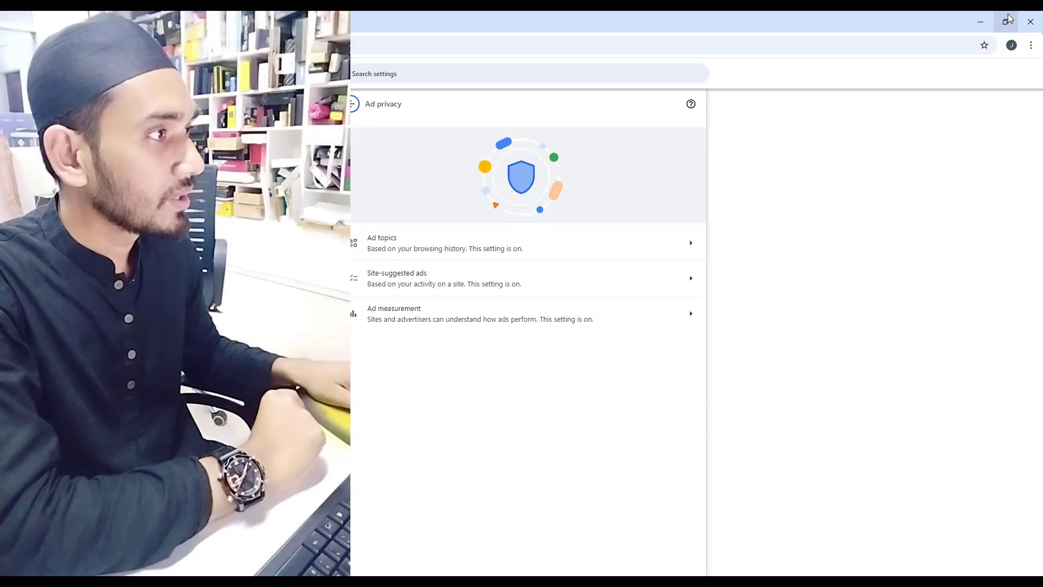
click(985, 19)
click(984, 19)
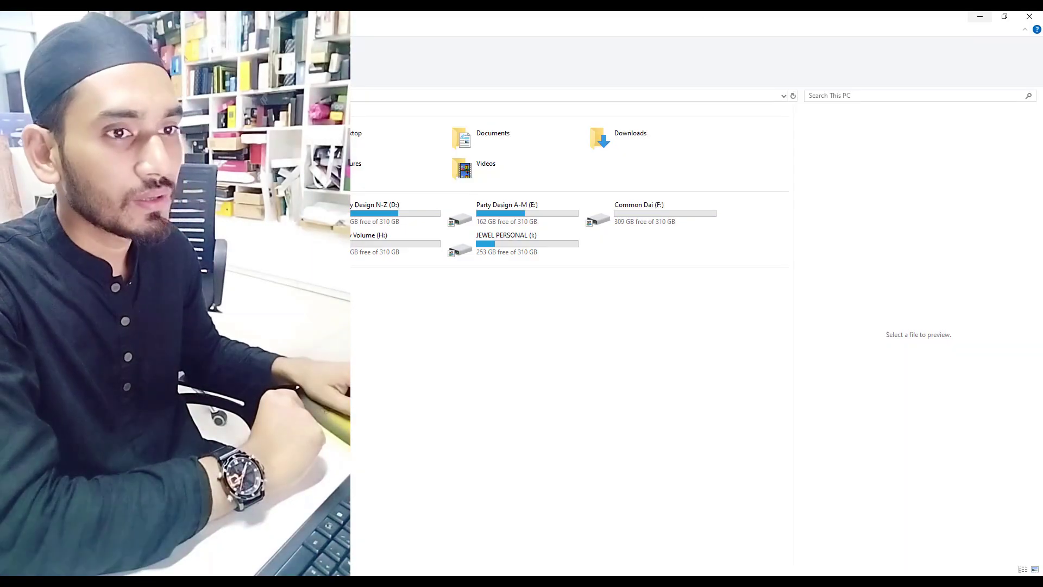
click(985, 15)
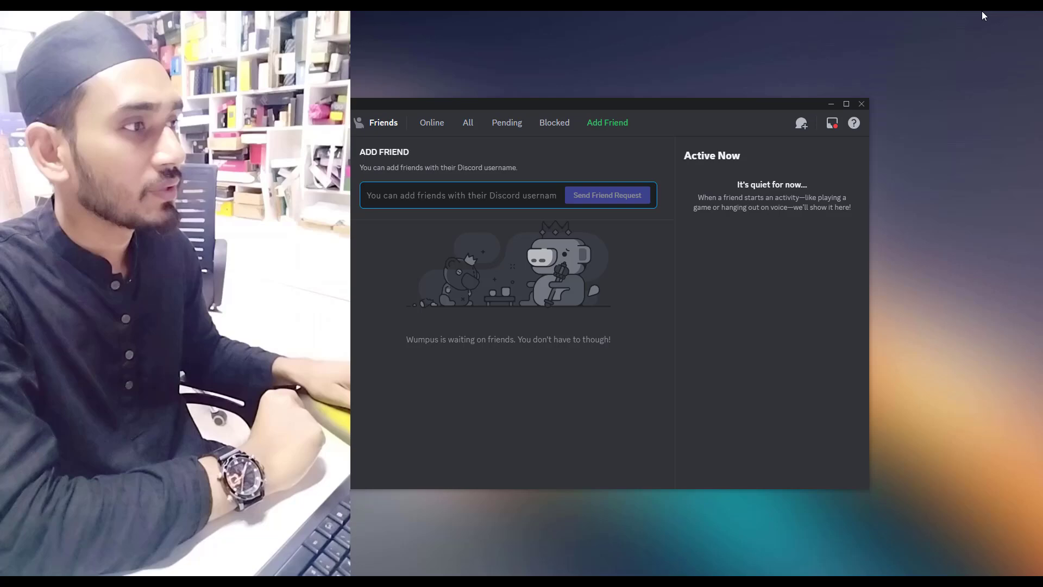
click(862, 102)
key(super+e)
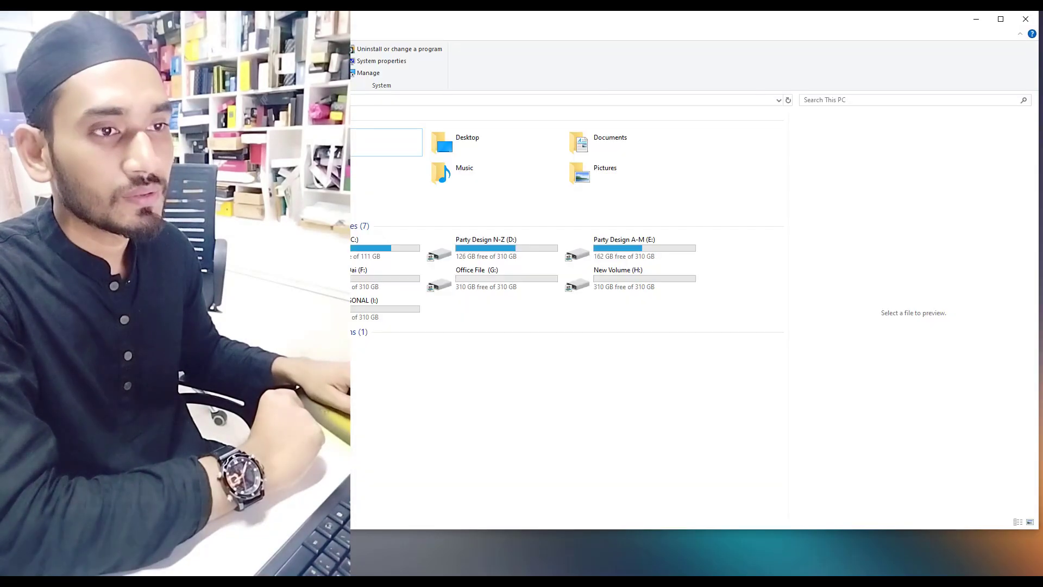
click(1025, 19)
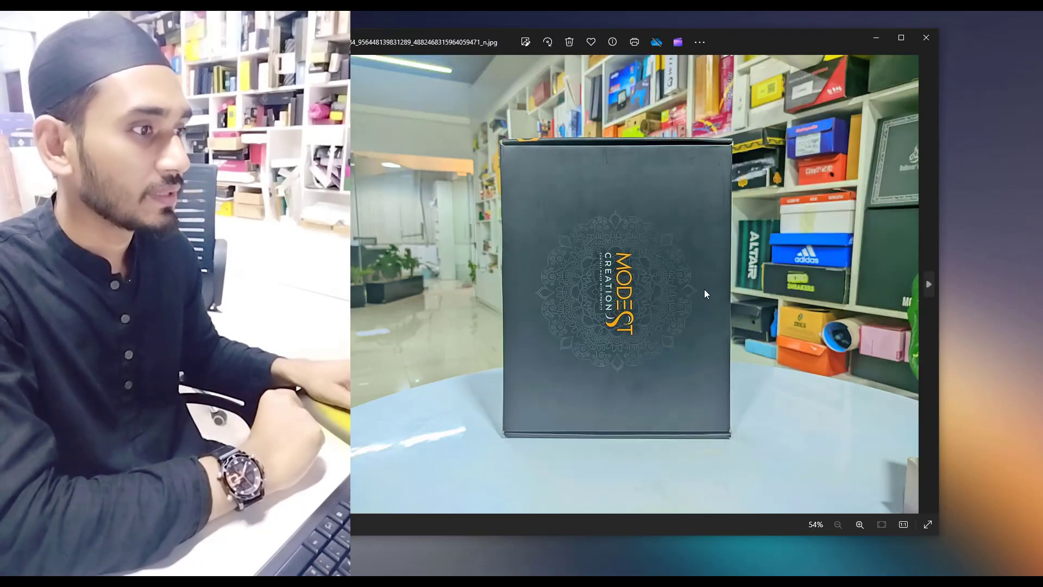
- Examine the printed mandala and logo on the box photo up close, and close the photo
scroll(704, 293, up, 4)
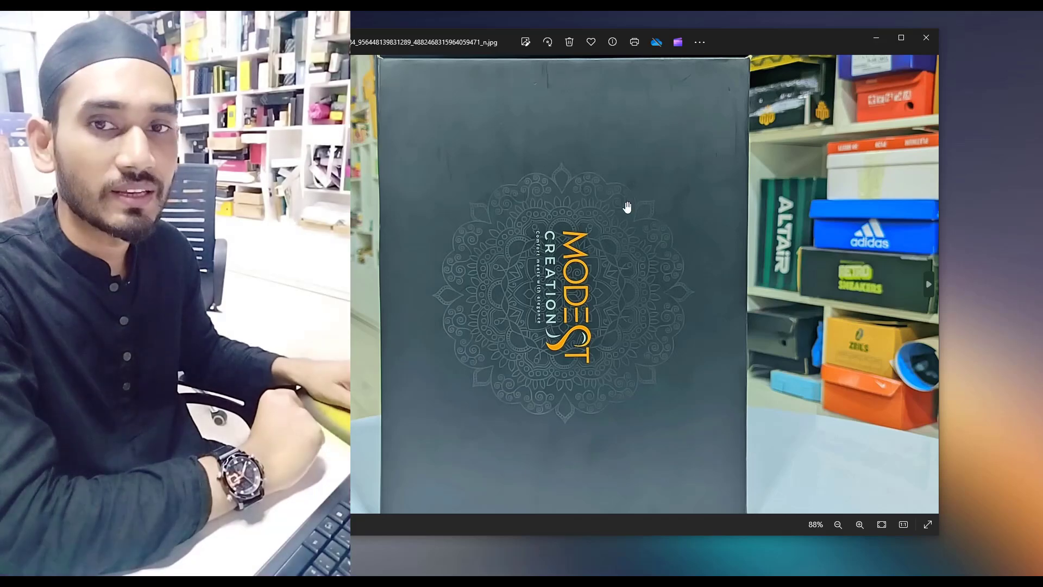
scroll(630, 227, down, 3)
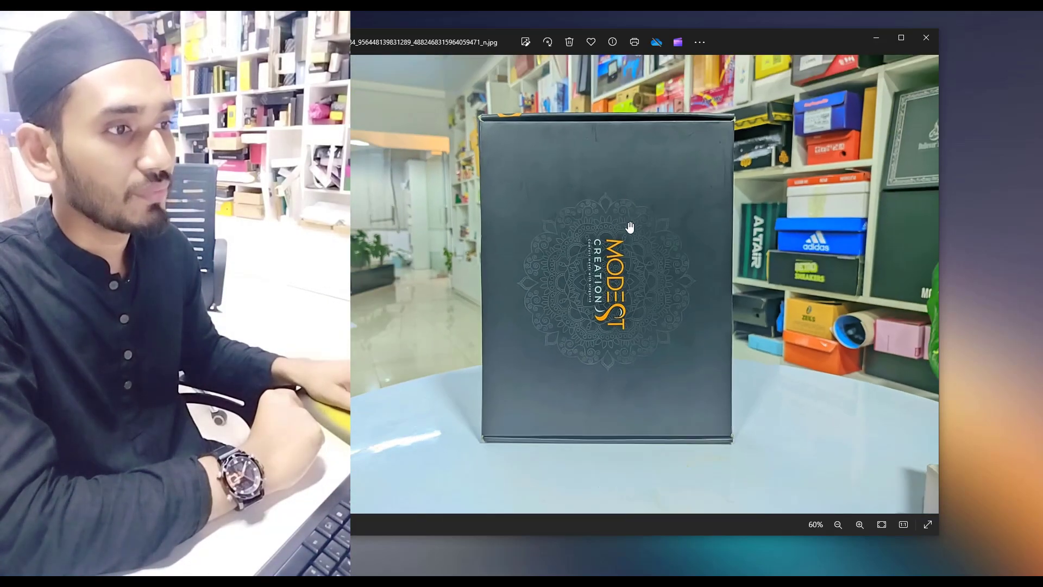
scroll(641, 243, up, 1)
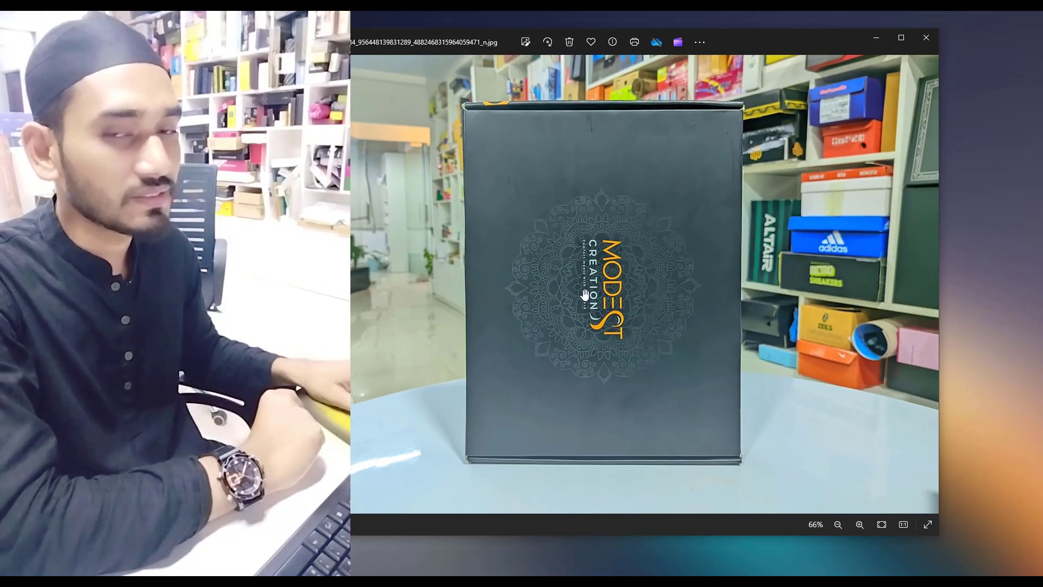
scroll(617, 233, down, 1)
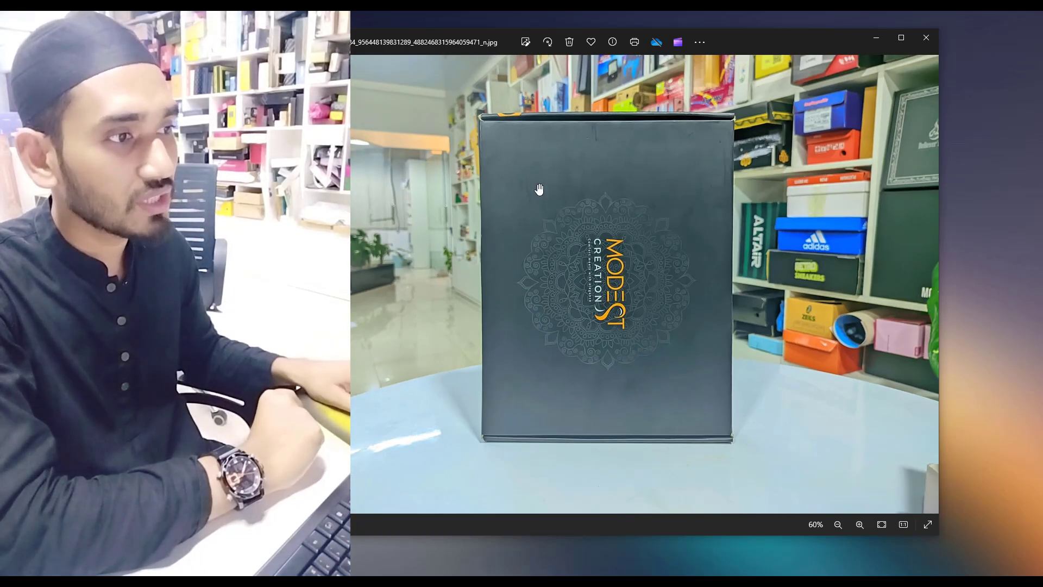
scroll(659, 304, up, 2)
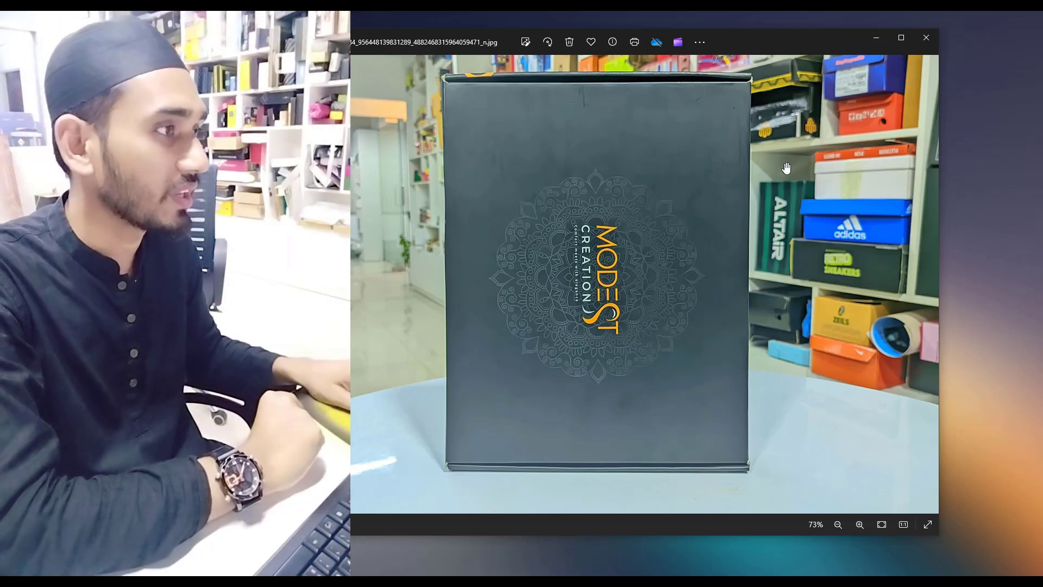
scroll(671, 202, up, 2)
scroll(725, 202, down, 2)
click(927, 38)
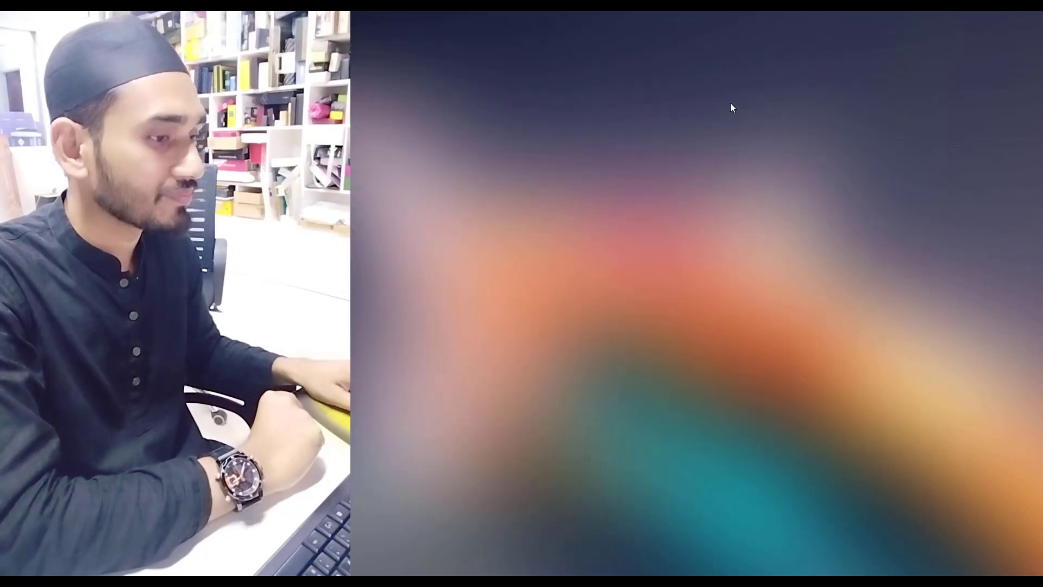
- Switch back to Illustrator and examine the box layout, including the large blank panel between the two logo strips
mouse_move(489, 582)
click(478, 546)
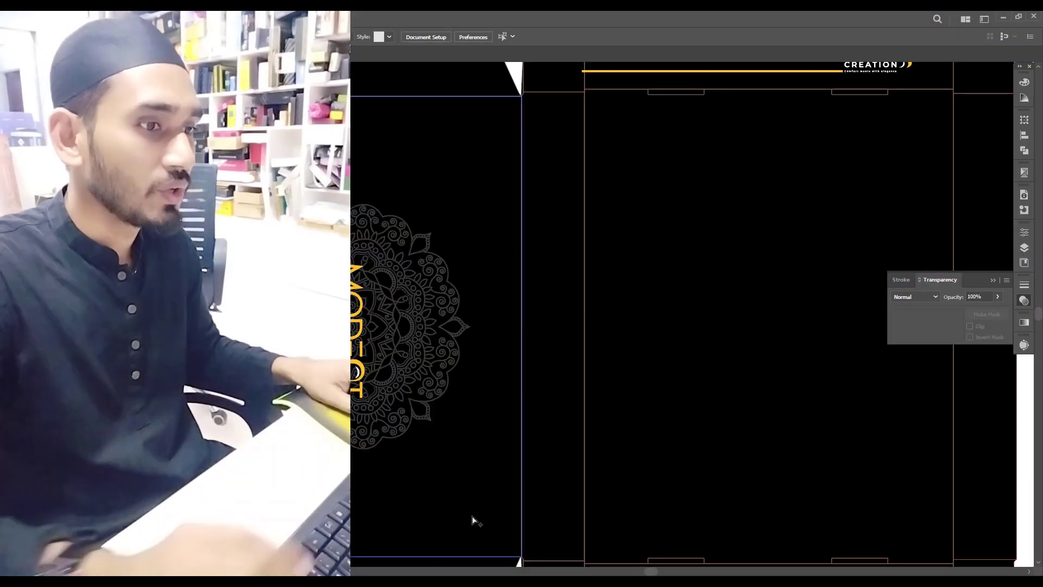
scroll(426, 380, down, 2)
drag(821, 270, 757, 249)
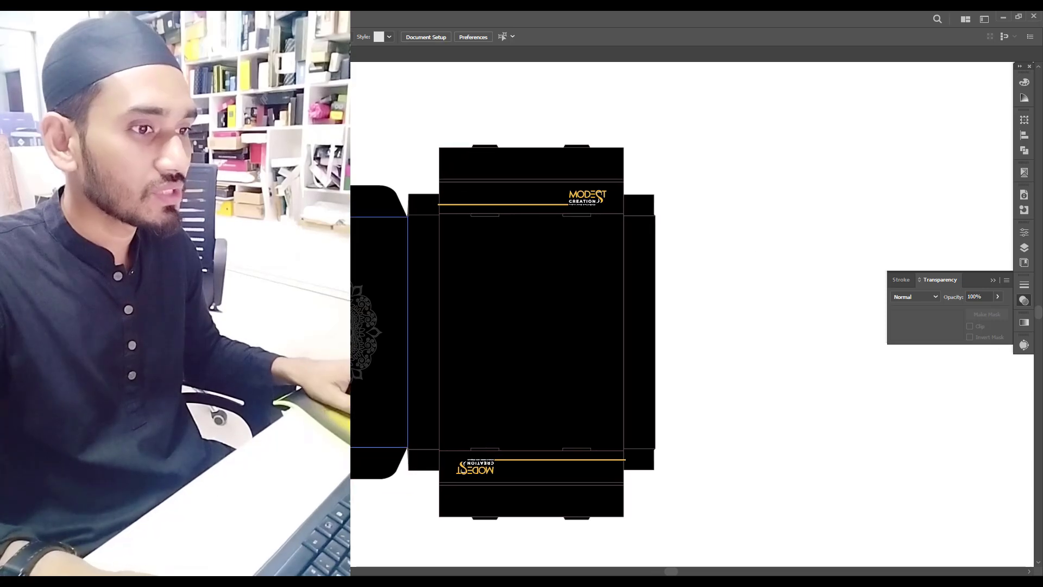
scroll(322, 258, up, 2)
scroll(417, 211, down, 2)
drag(806, 278, 697, 288)
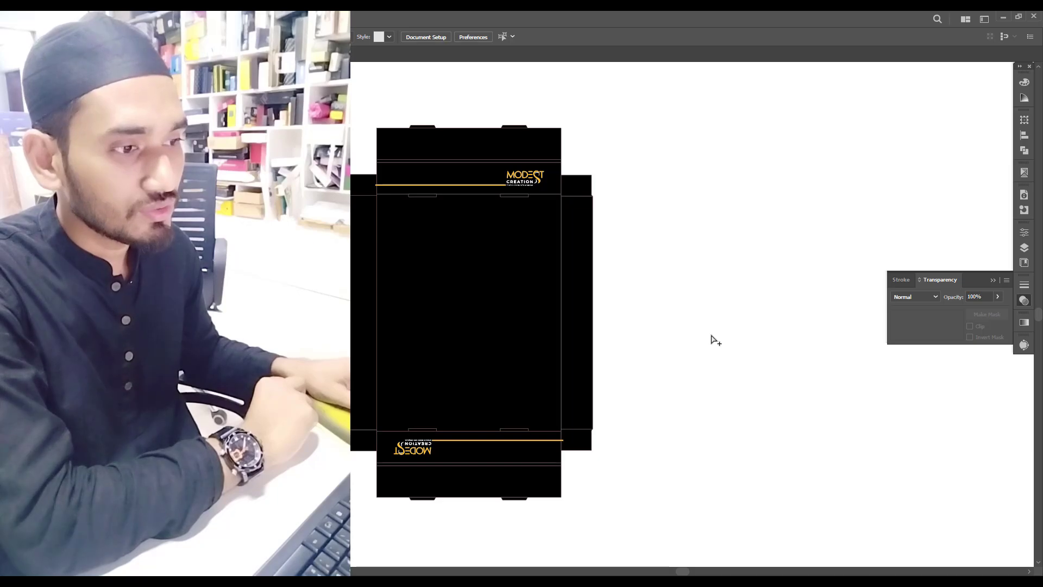
scroll(715, 342, up, 1)
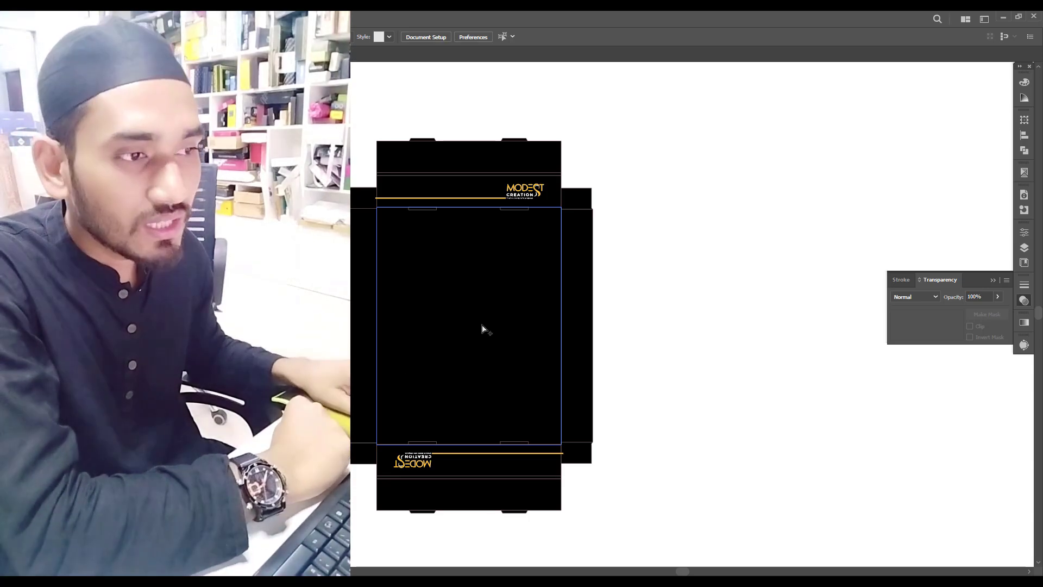
click(457, 278)
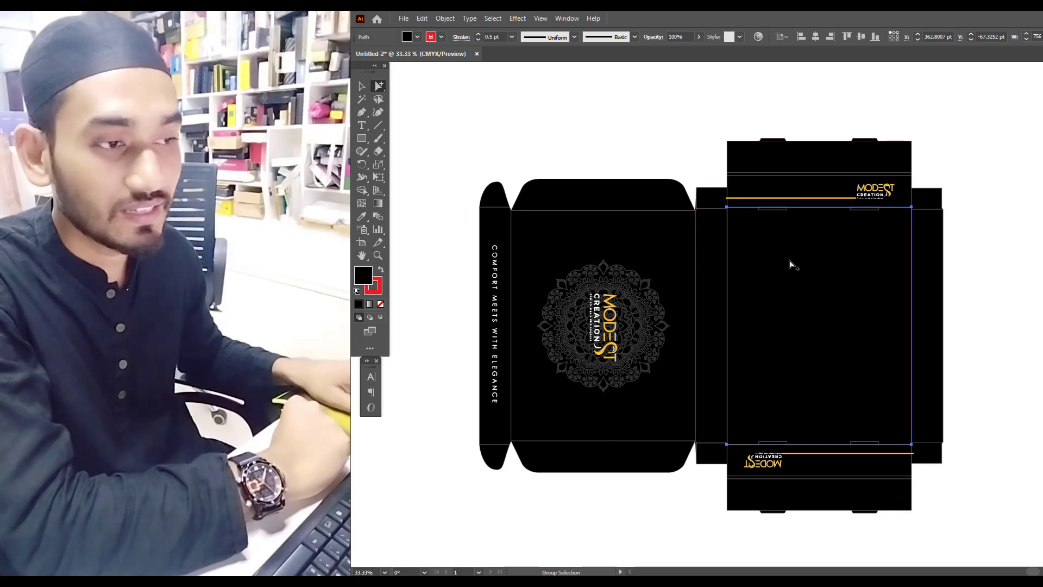
scroll(989, 326, up, 2)
click(1014, 314)
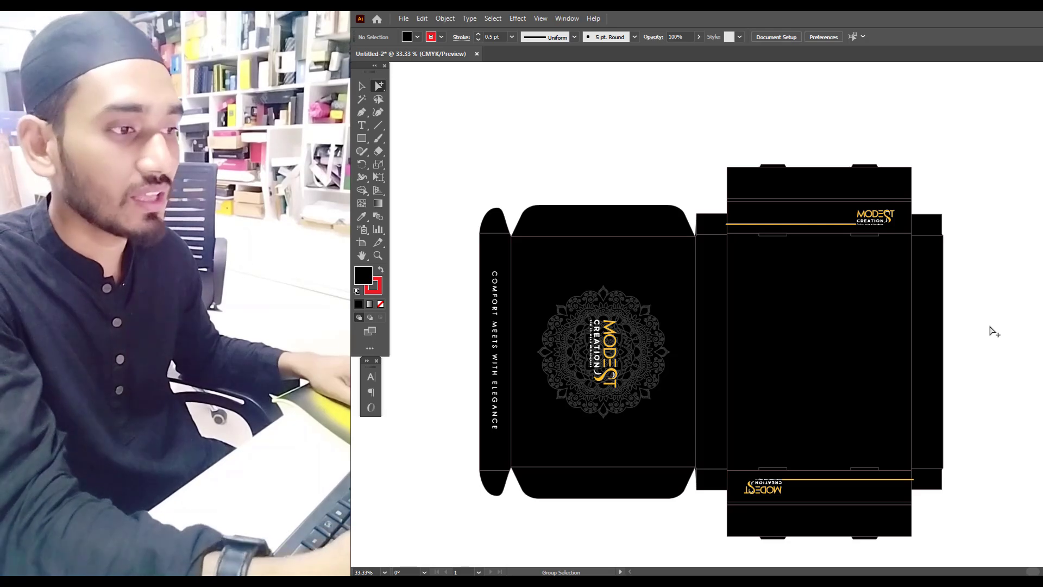
- Duplicate the black dieline group without its artwork and place the copy to the right of the original box layout
drag(1021, 252, 1042, 185)
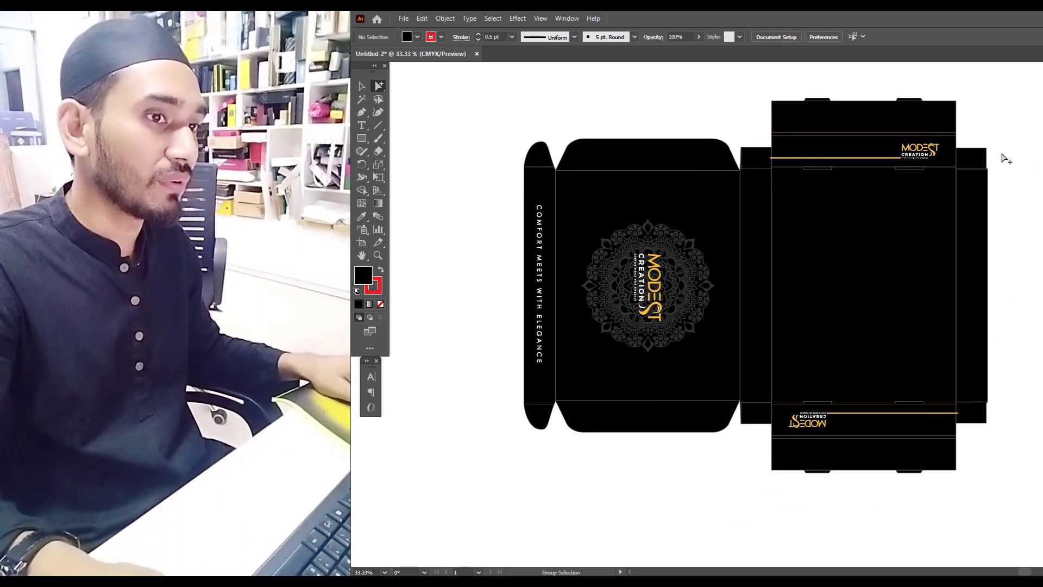
click(362, 86)
click(813, 243)
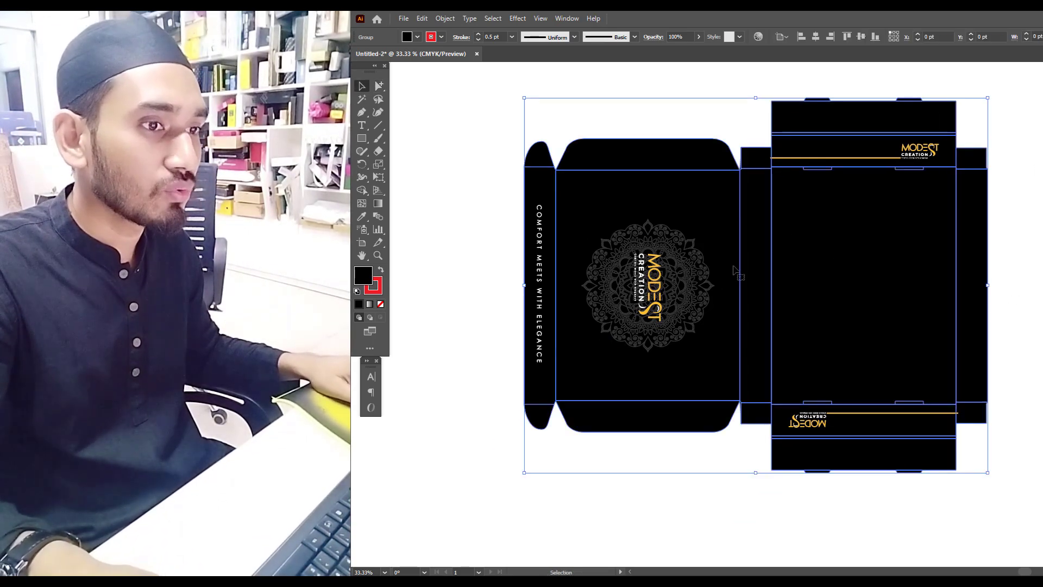
drag(932, 305, 1042, 318)
scroll(676, 319, down, 1)
click(950, 500)
scroll(1042, 368, up, 2)
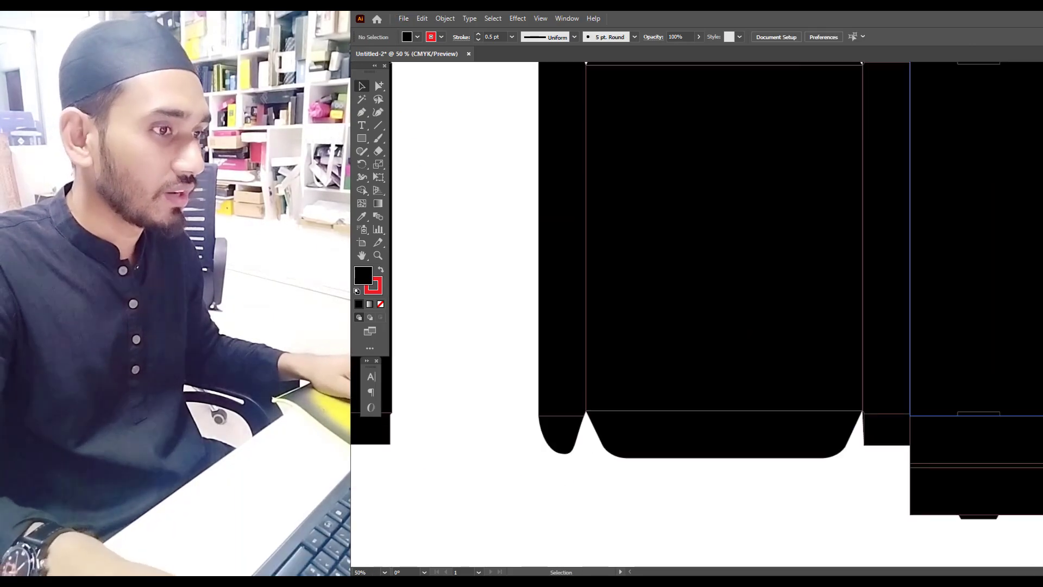
drag(1029, 242, 912, 372)
scroll(904, 373, down, 2)
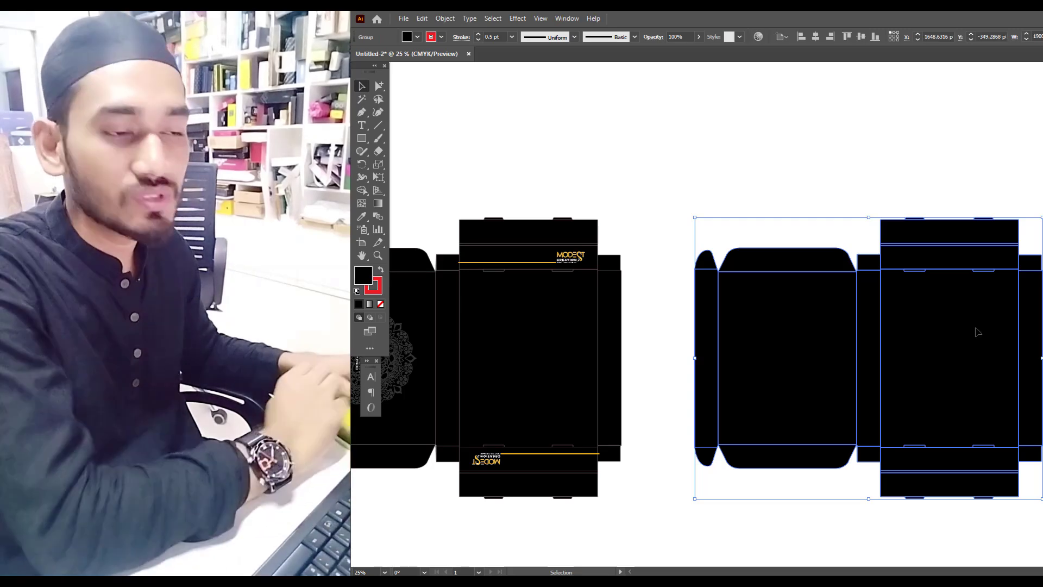
- Remove the fill from the dieline copy and change its stroke colour to black
scroll(984, 309, down, 1)
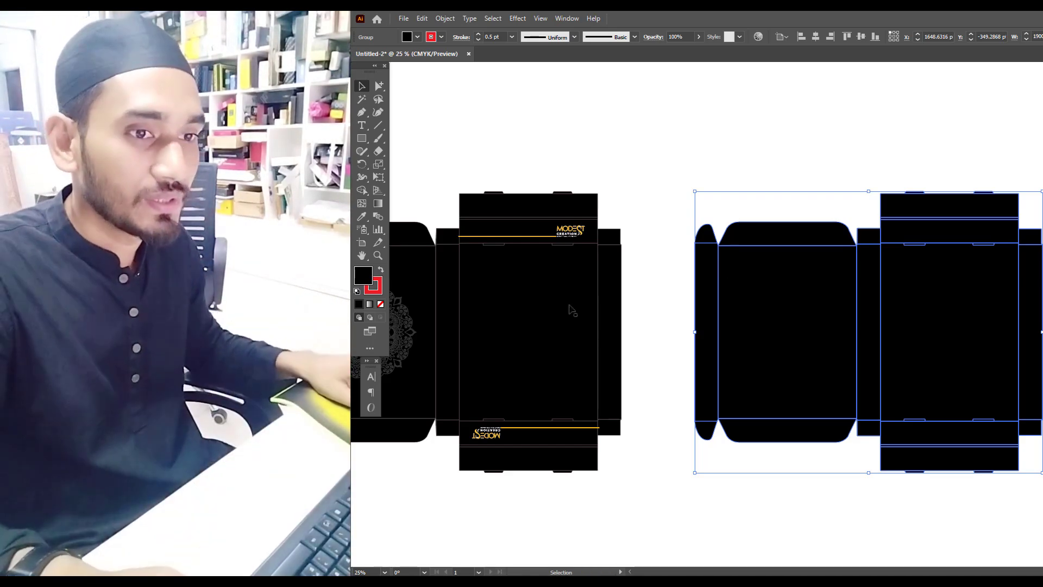
click(380, 305)
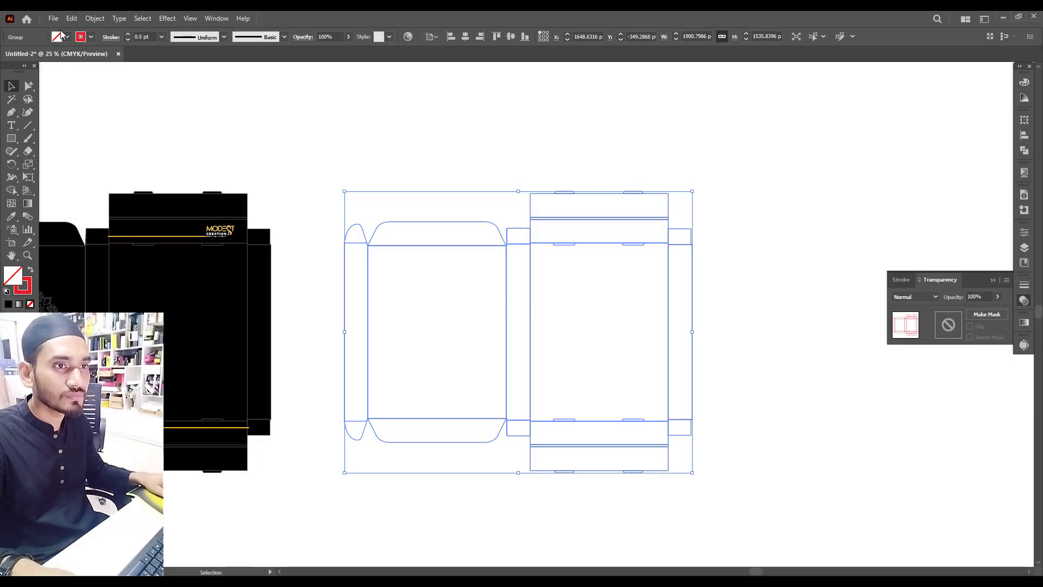
click(91, 37)
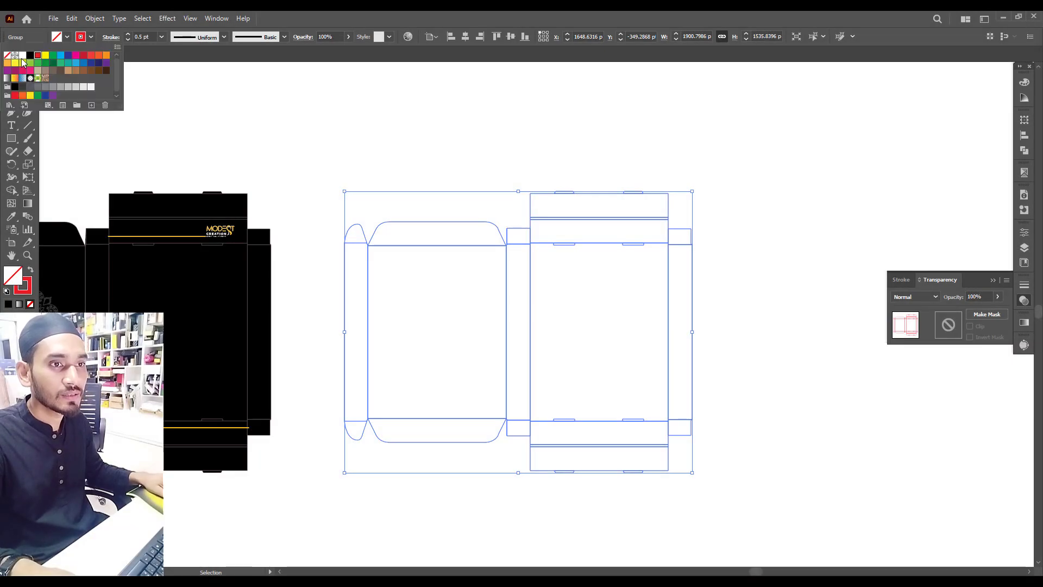
click(22, 55)
click(30, 60)
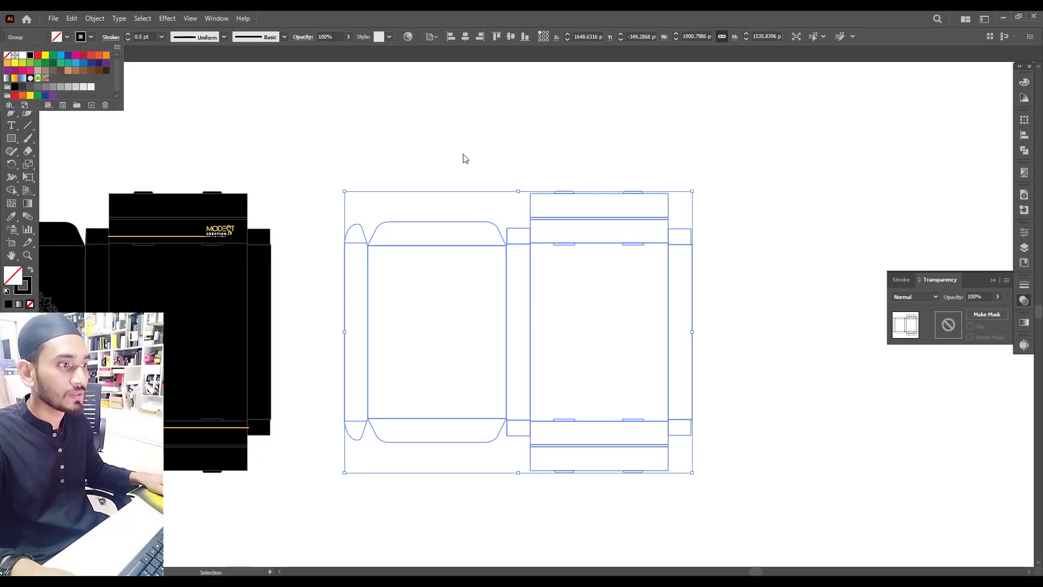
click(463, 156)
- Examine the full outline of the dieline copy, including all its panels and flaps
mouse_move(308, 129)
mouse_down()
mouse_move(484, 391)
mouse_move(800, 540)
mouse_up()
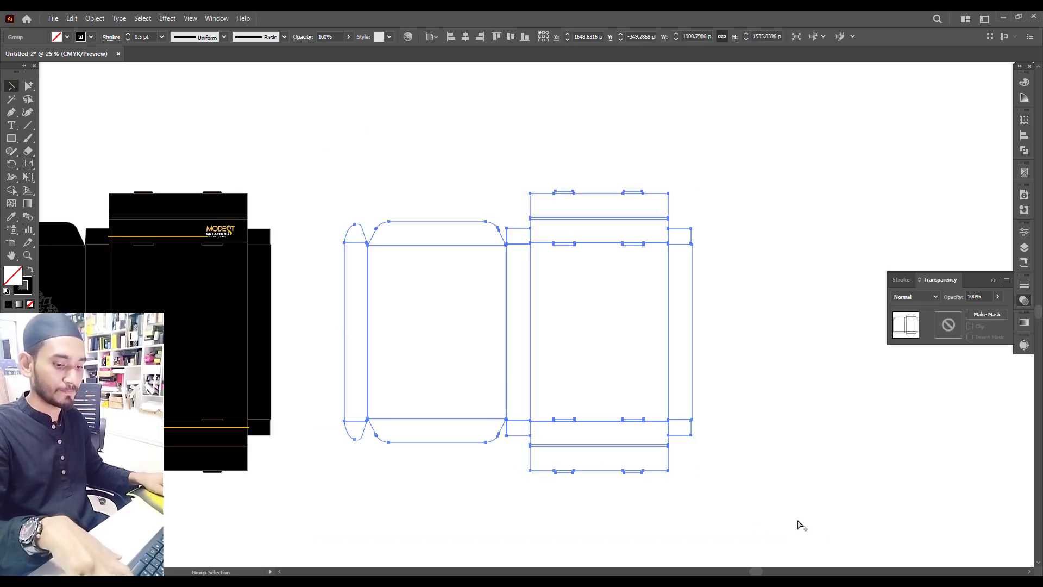
click(798, 464)
scroll(720, 388, up, 1)
drag(721, 390, 785, 403)
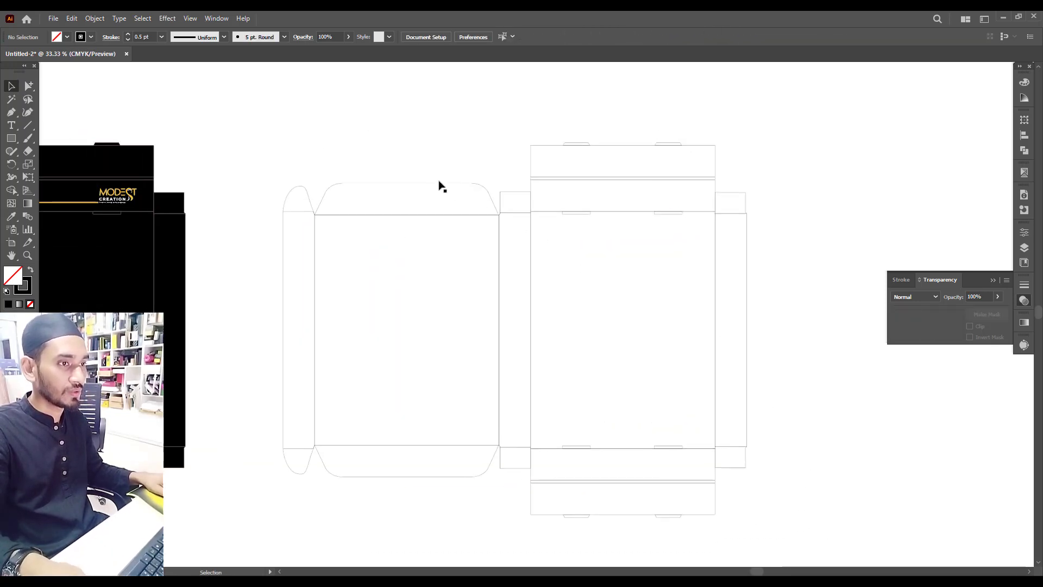
click(442, 216)
scroll(675, 239, down, 1)
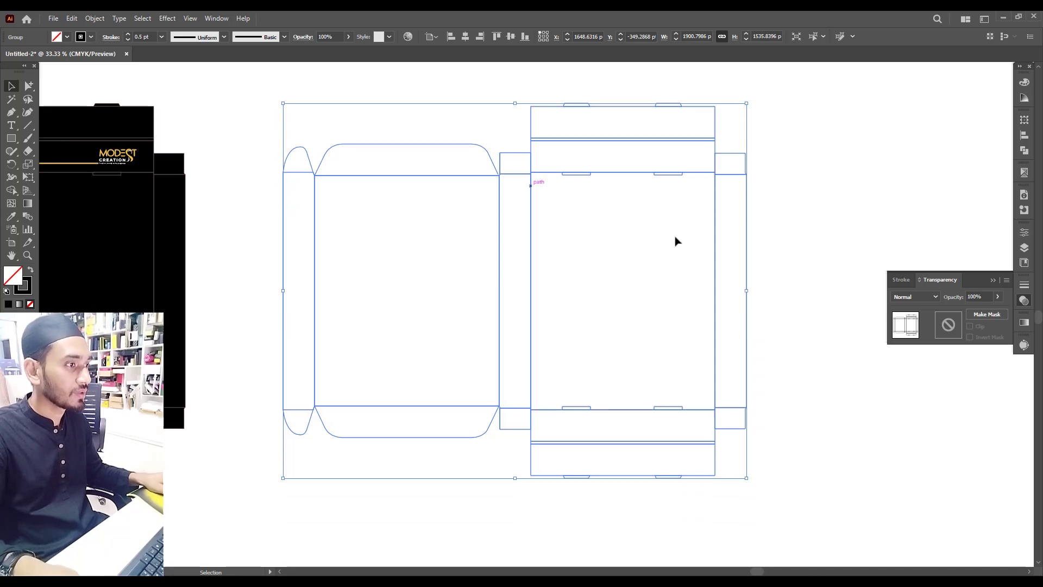
click(773, 278)
drag(808, 230, 784, 251)
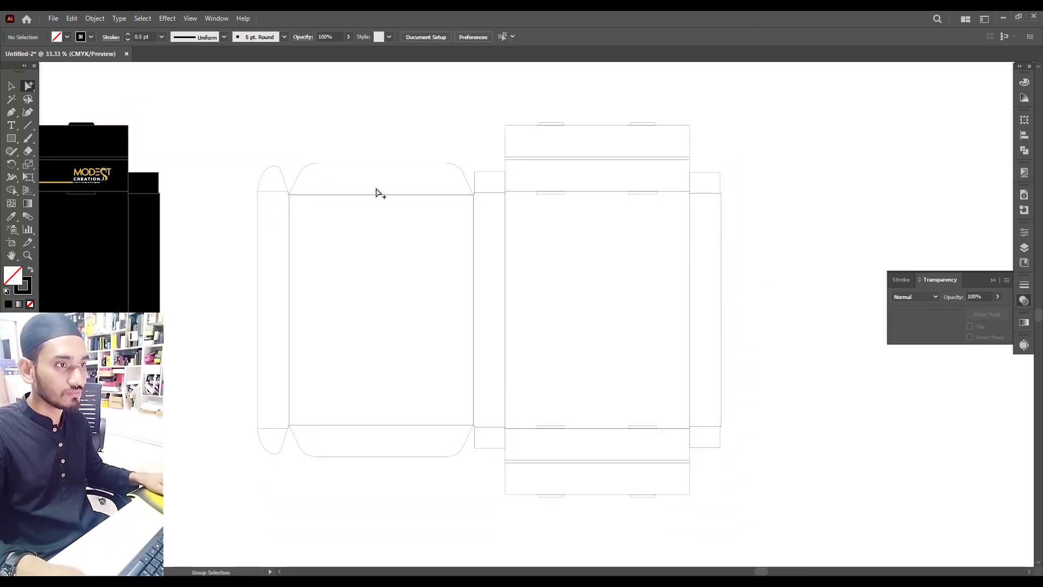
- Examine the upper rounded flap of the dieline copy up close, and check the whole outline again
click(360, 165)
scroll(333, 156, up, 7)
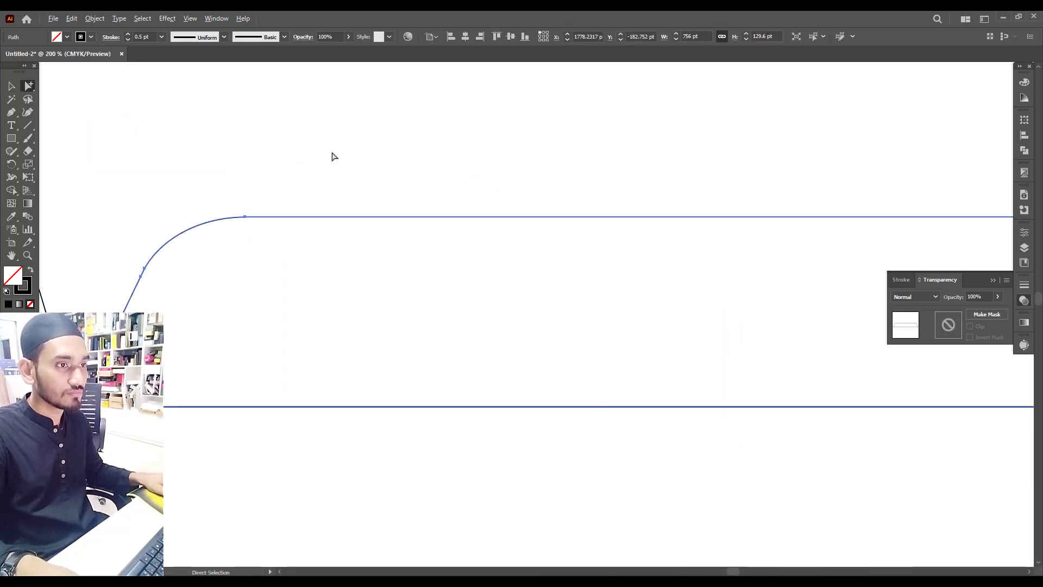
click(338, 173)
click(286, 250)
scroll(305, 240, down, 4)
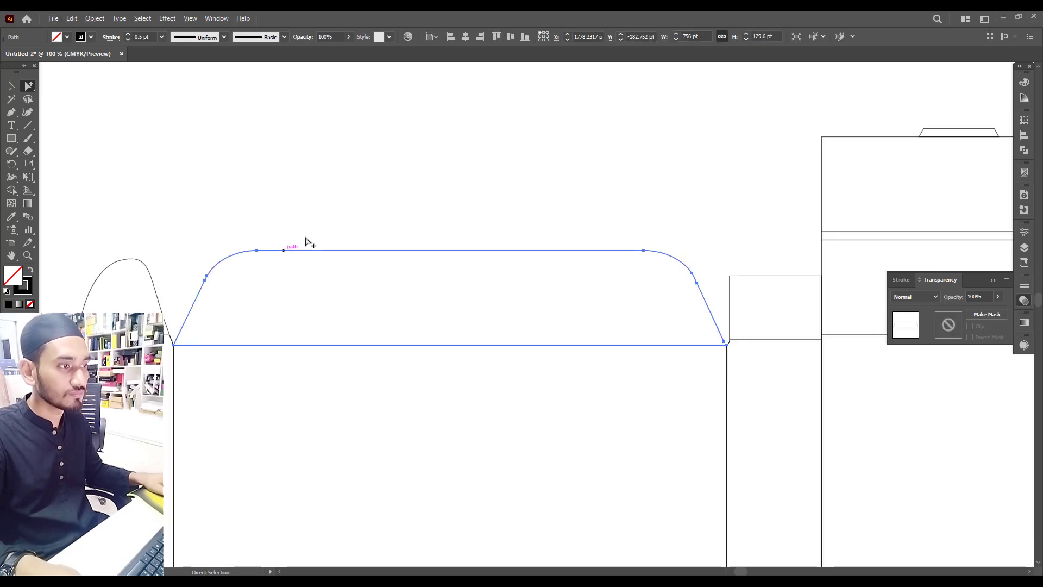
click(340, 199)
scroll(340, 199, down, 2)
drag(608, 214, 499, 108)
drag(816, 275, 745, 271)
scroll(620, 275, down, 1)
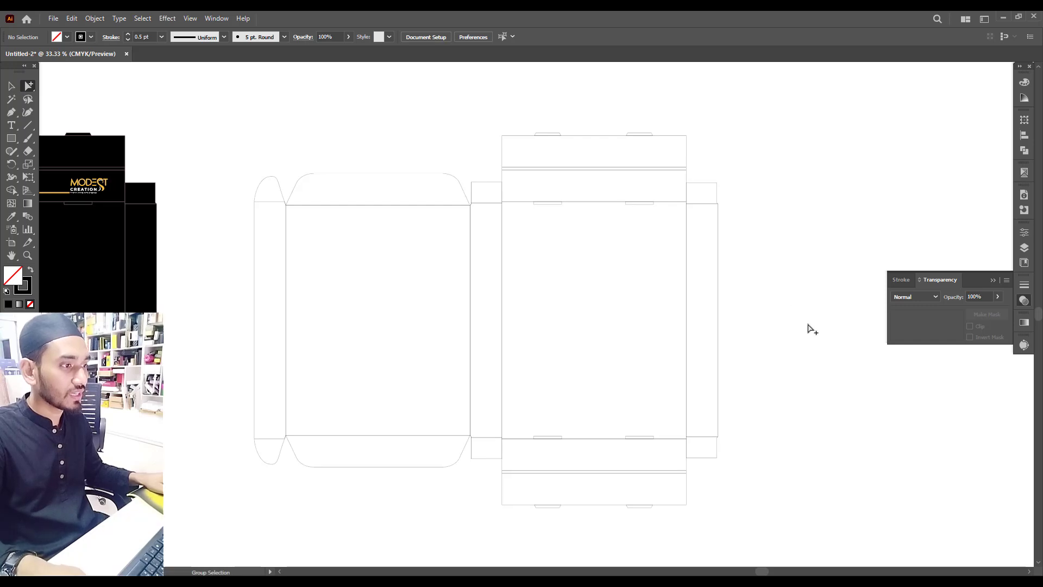
mouse_move(787, 361)
mouse_down()
mouse_move(788, 326)
mouse_move(782, 367)
mouse_up()
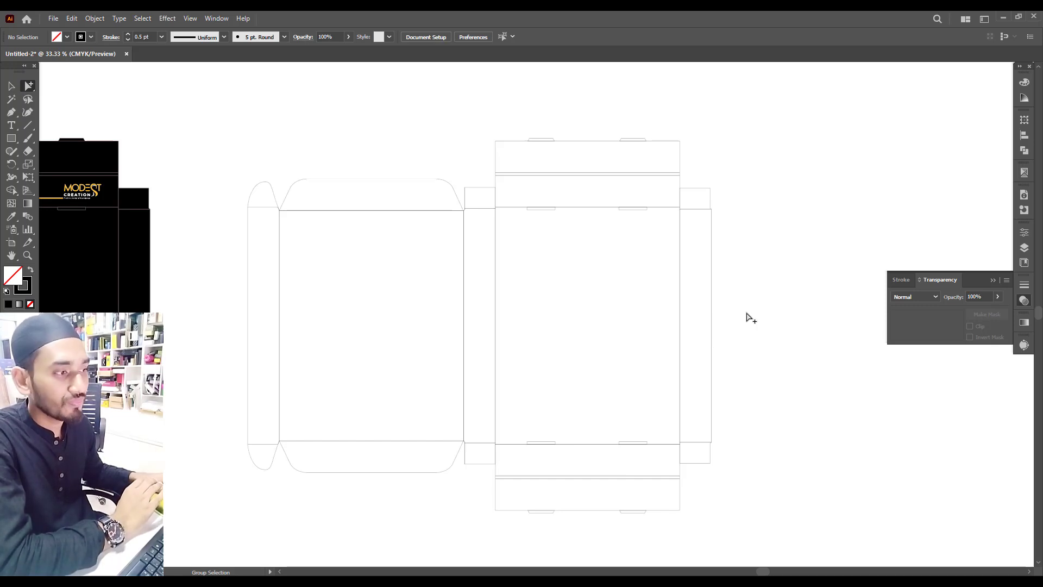
- Duplicate the row of main panel and side panel rectangles from the dieline copy and place it directly below
drag(647, 322, 287, 331)
scroll(530, 310, down, 2)
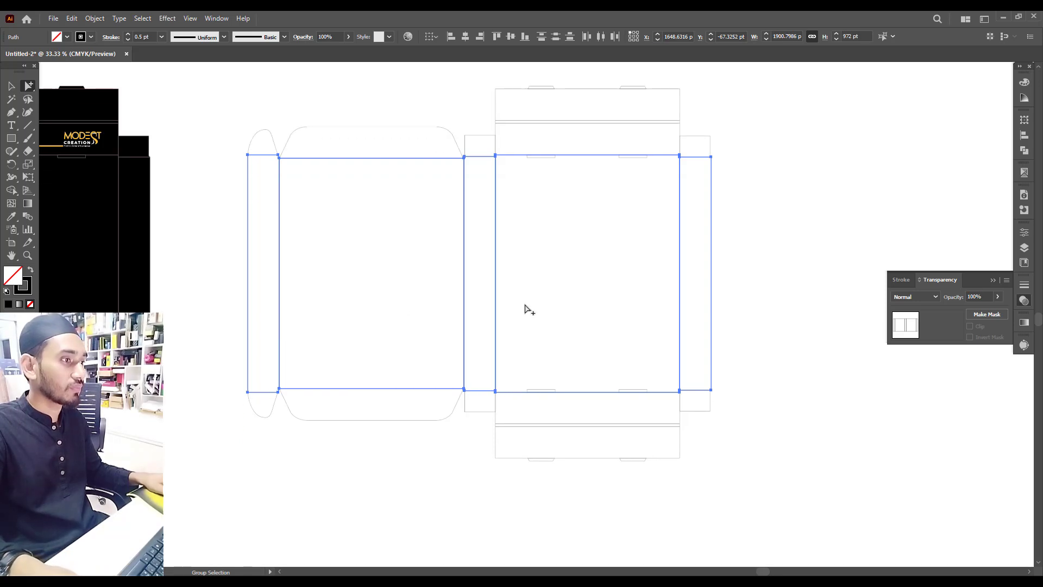
scroll(737, 324, down, 2)
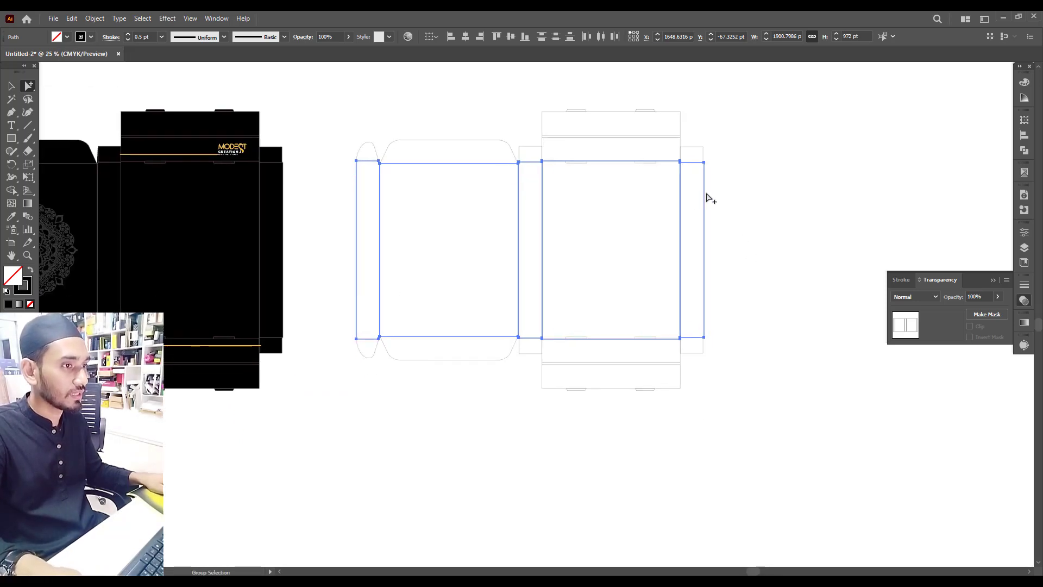
scroll(734, 256, up, 2)
click(370, 321)
drag(321, 253, 802, 297)
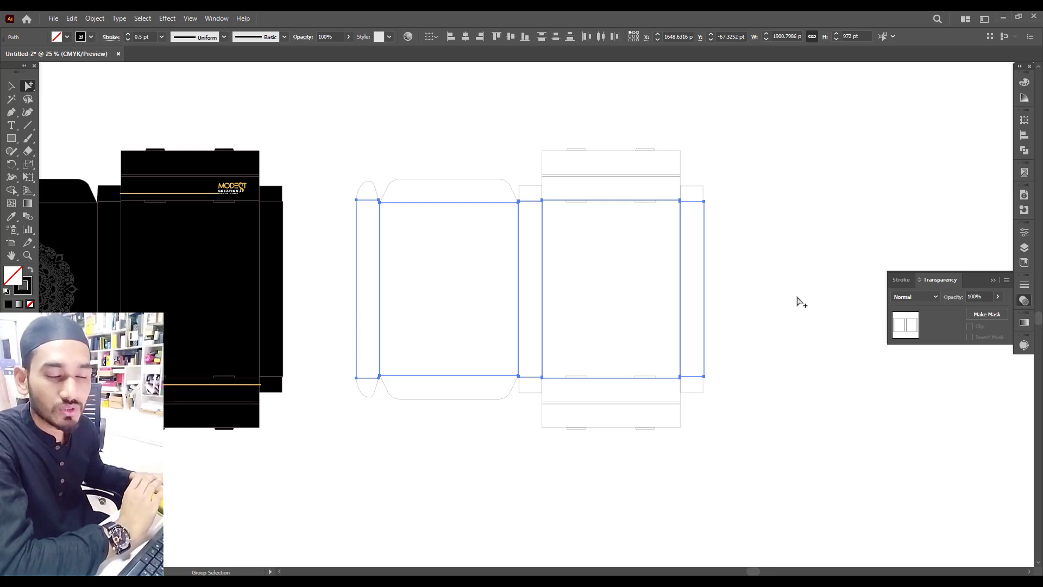
click(342, 254)
drag(342, 252, 804, 269)
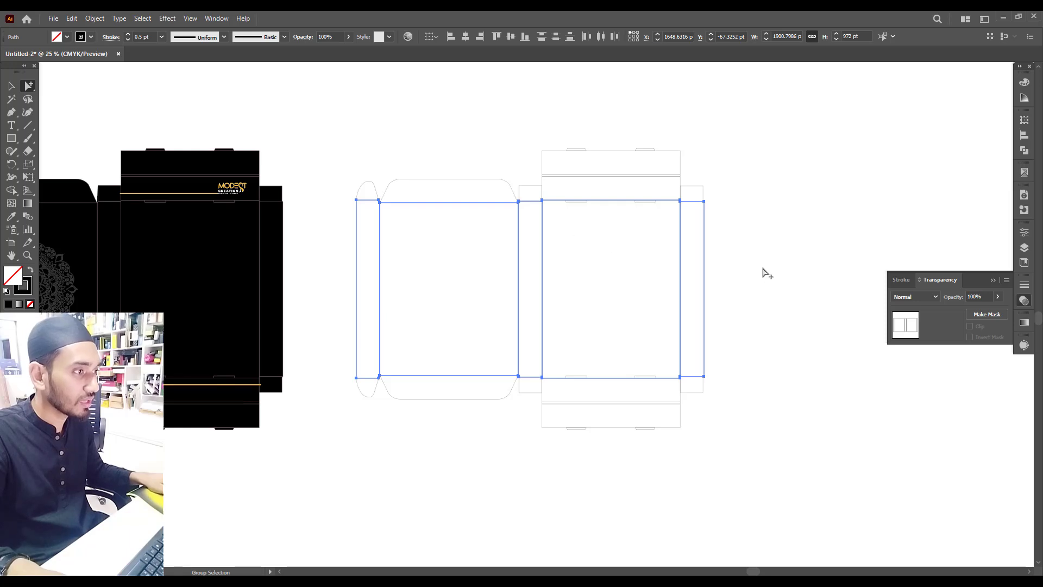
drag(703, 233, 742, 492)
scroll(754, 491, down, 6)
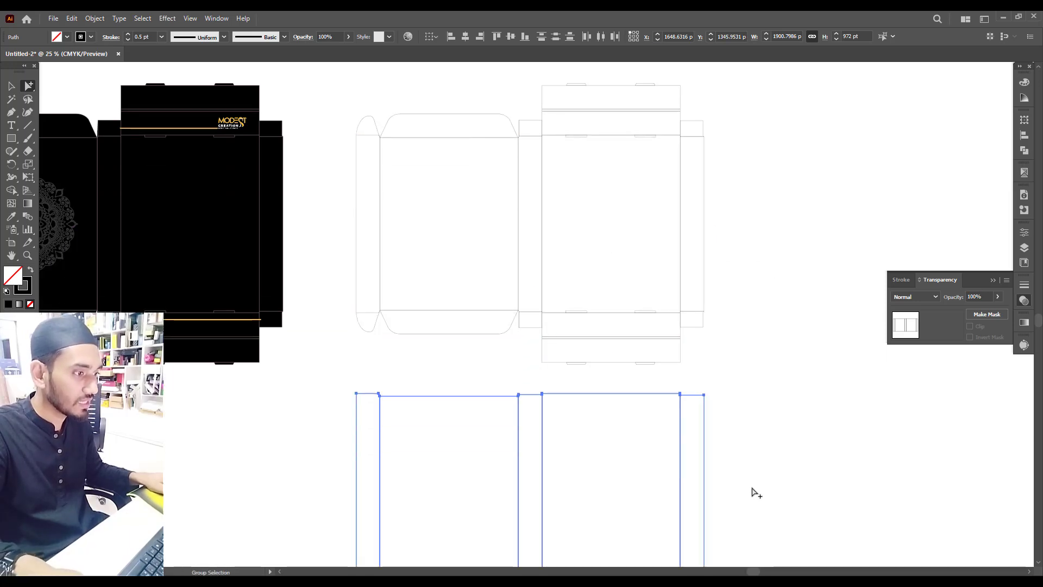
drag(779, 455, 810, 407)
- Cut the vertical segments from the duplicated panels, delete the remaining horizontal segments, and paste the verticals back in place
click(27, 85)
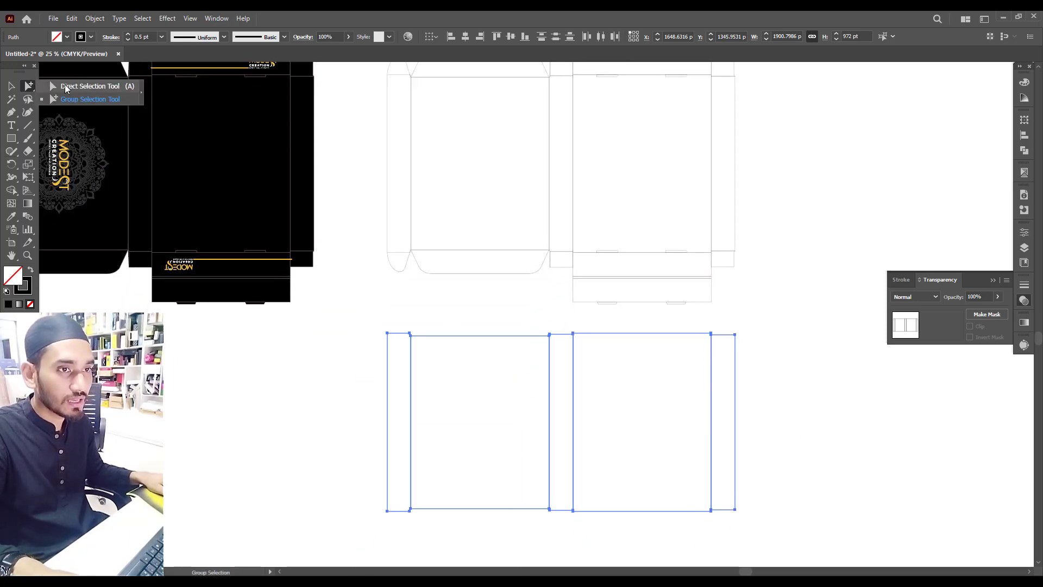
click(89, 85)
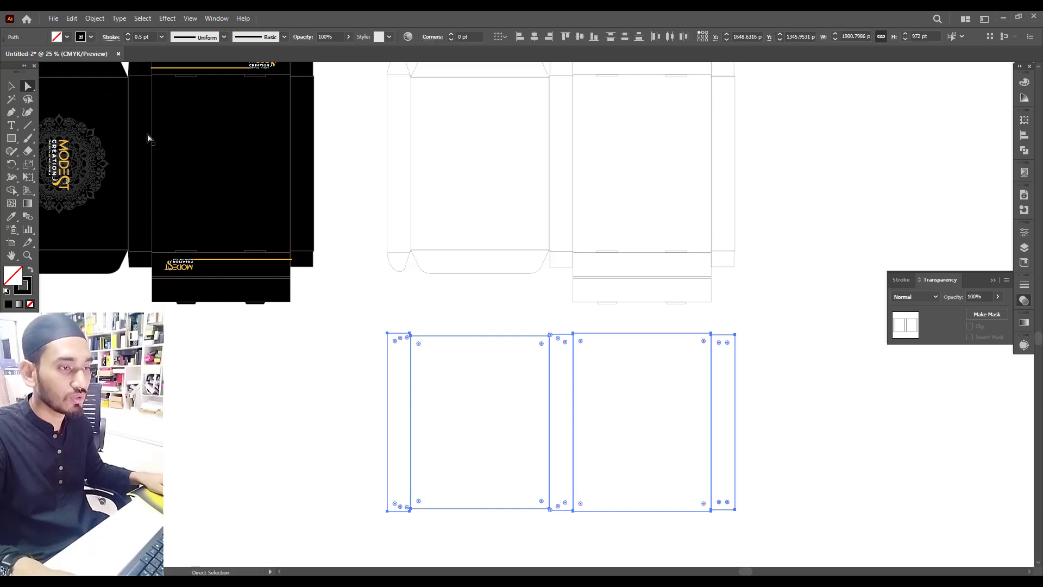
drag(320, 399, 837, 421)
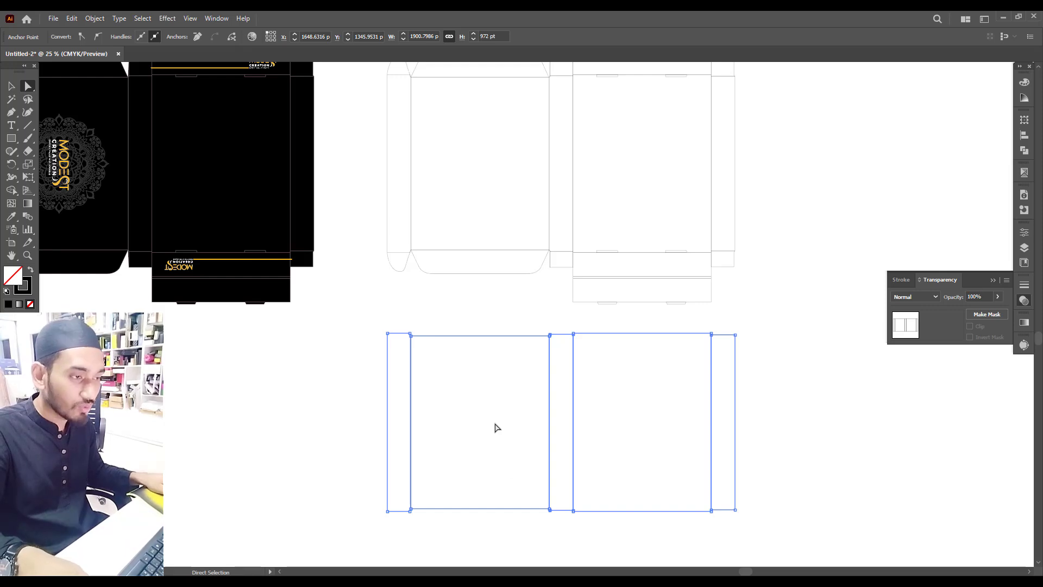
key(ctrl)
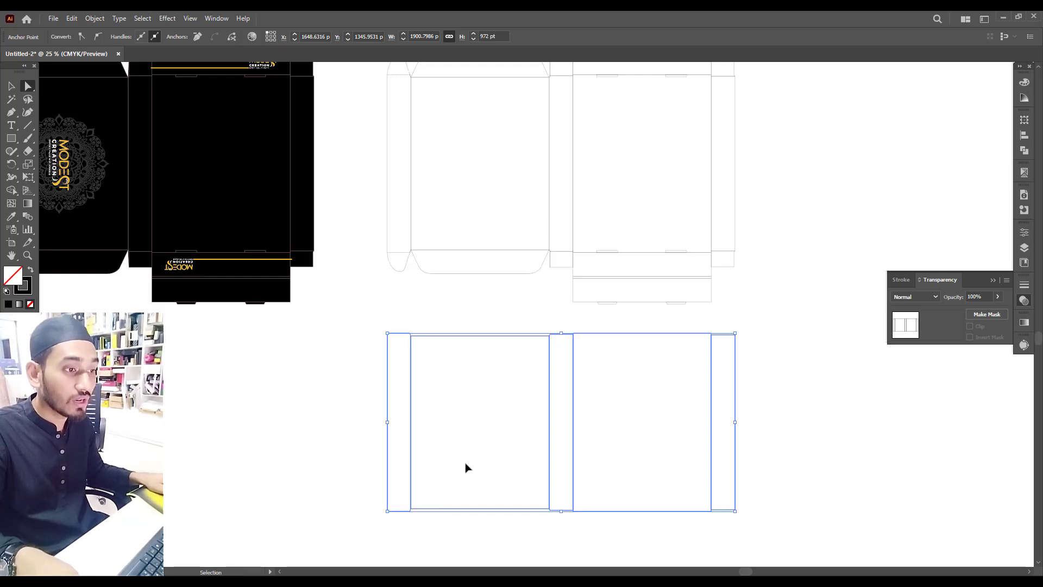
key(Delete)
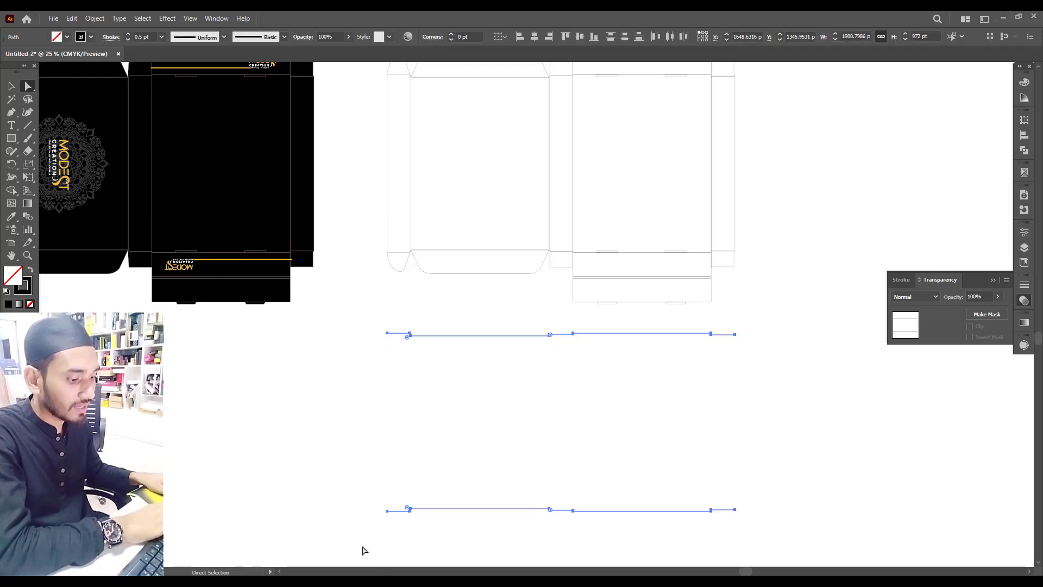
key(Delete)
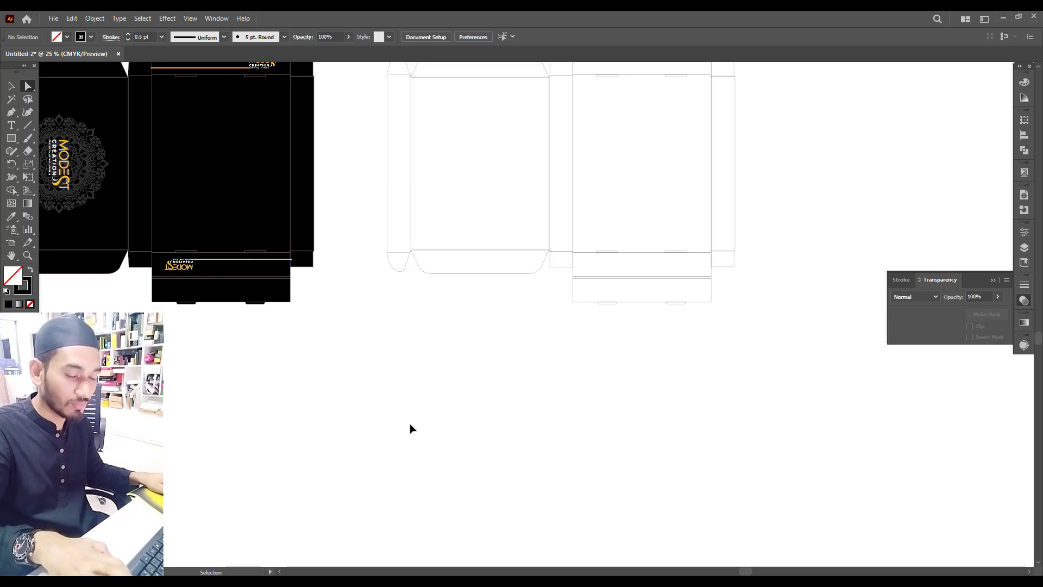
key(ctrl+f)
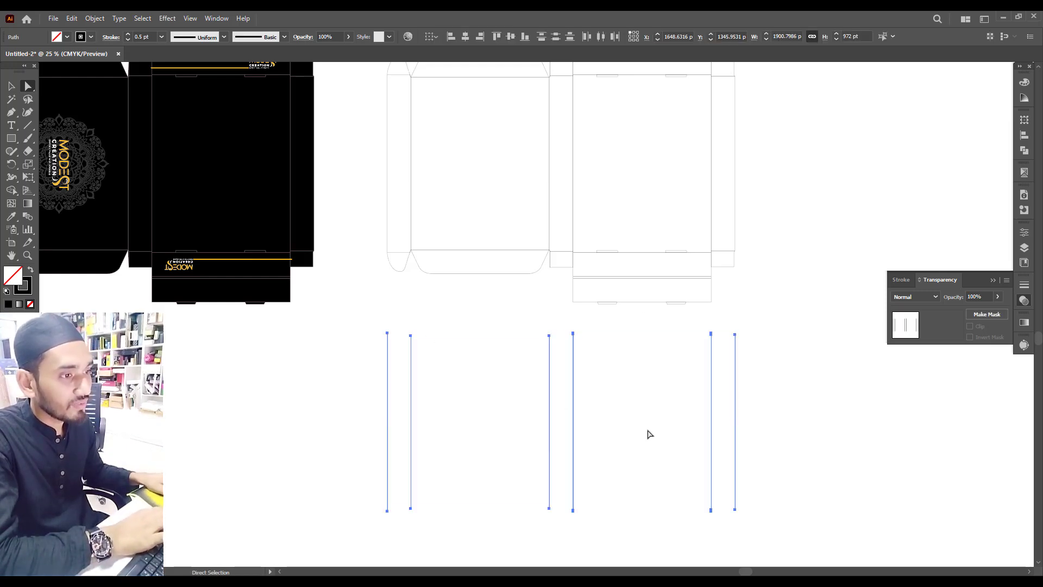
- Align all the separated vertical lines below the dieline to their top edge
click(11, 86)
drag(356, 339, 767, 405)
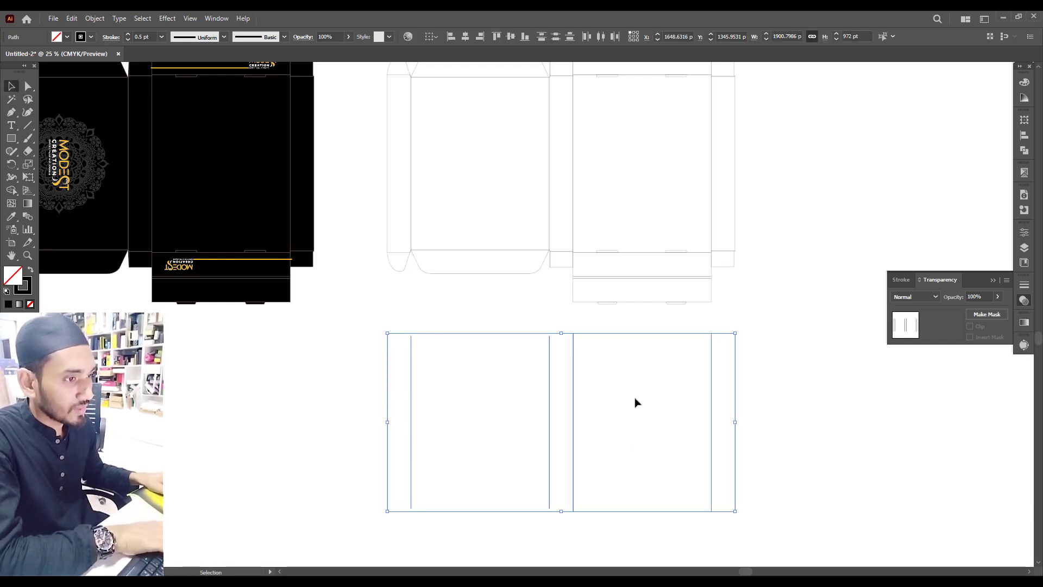
click(497, 38)
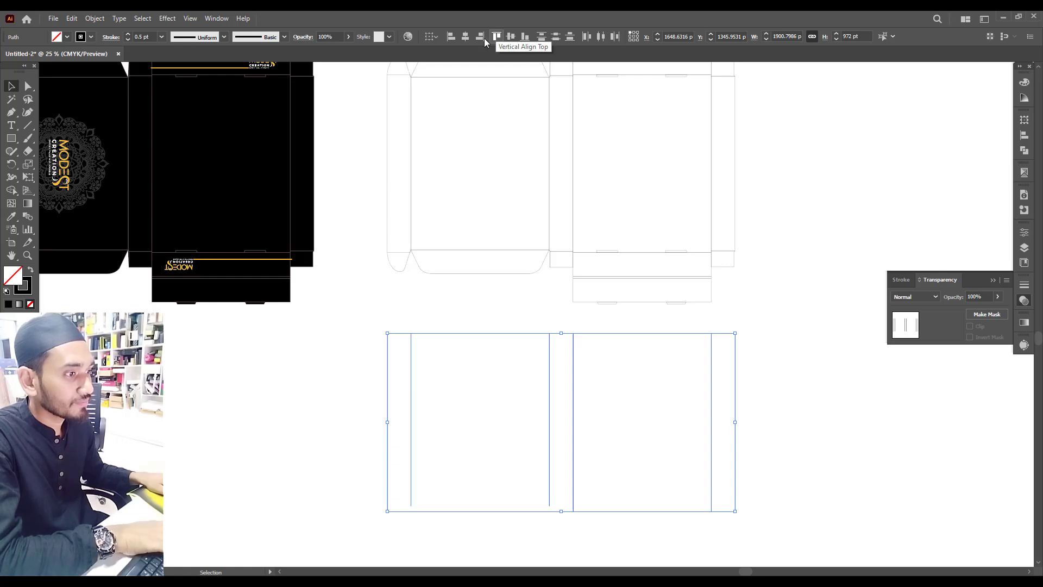
- Shorten all the aligned vertical lines to a height of 2 mm without changing their overall width
click(836, 379)
drag(306, 369, 795, 429)
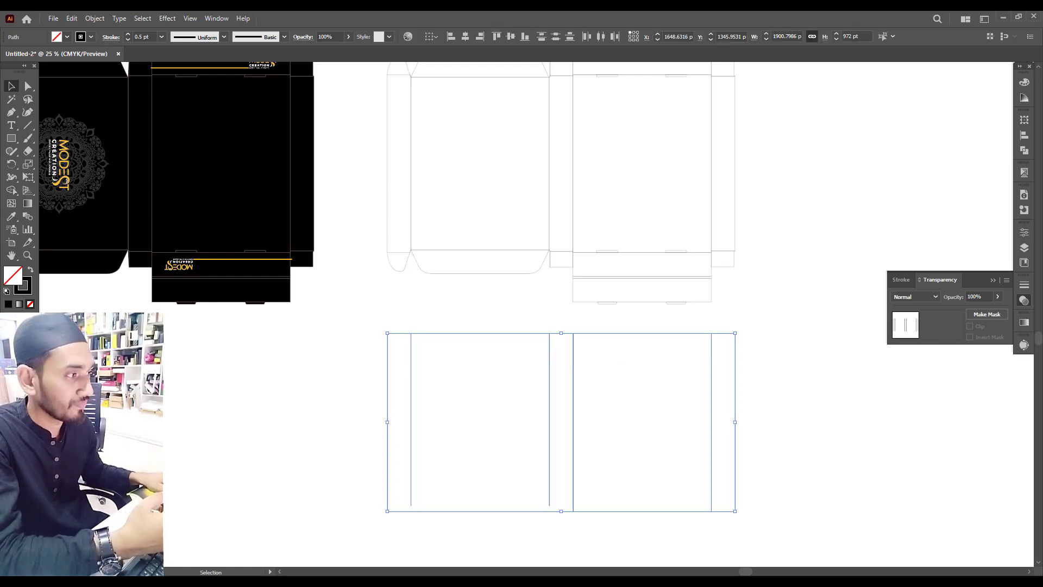
click(1023, 122)
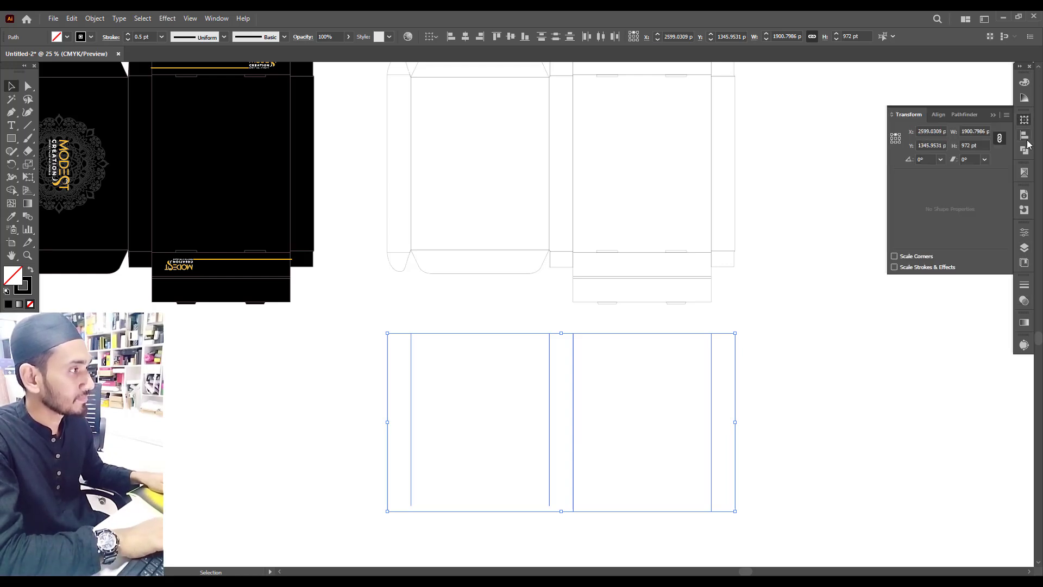
click(976, 142)
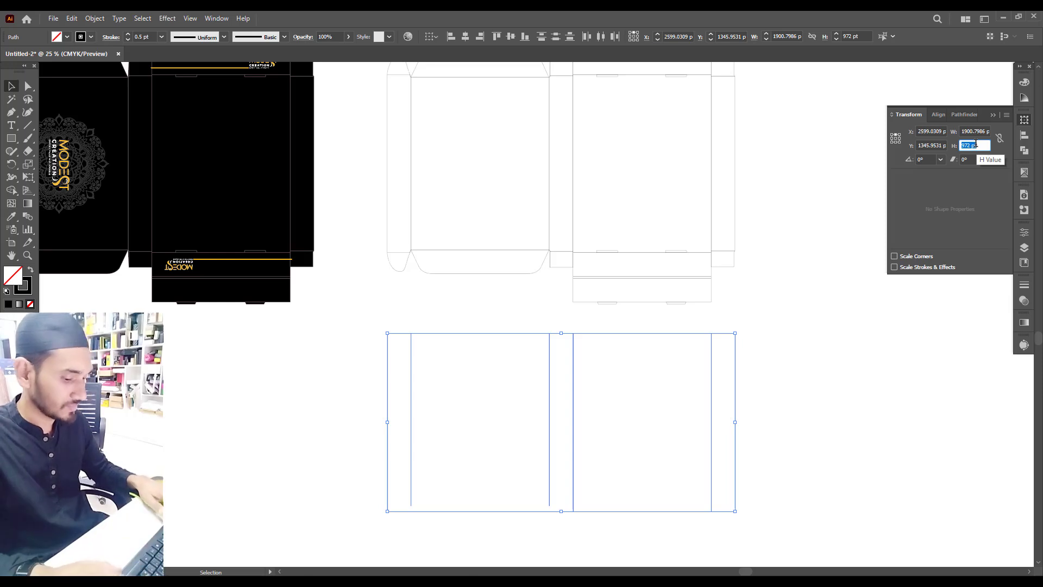
text(2mm)
key(Return)
- Check the short crease marks up close and group them
key(ctrl+plus)
key(ctrl+plus)
key(ctrl+plus)
key(ctrl+plus)
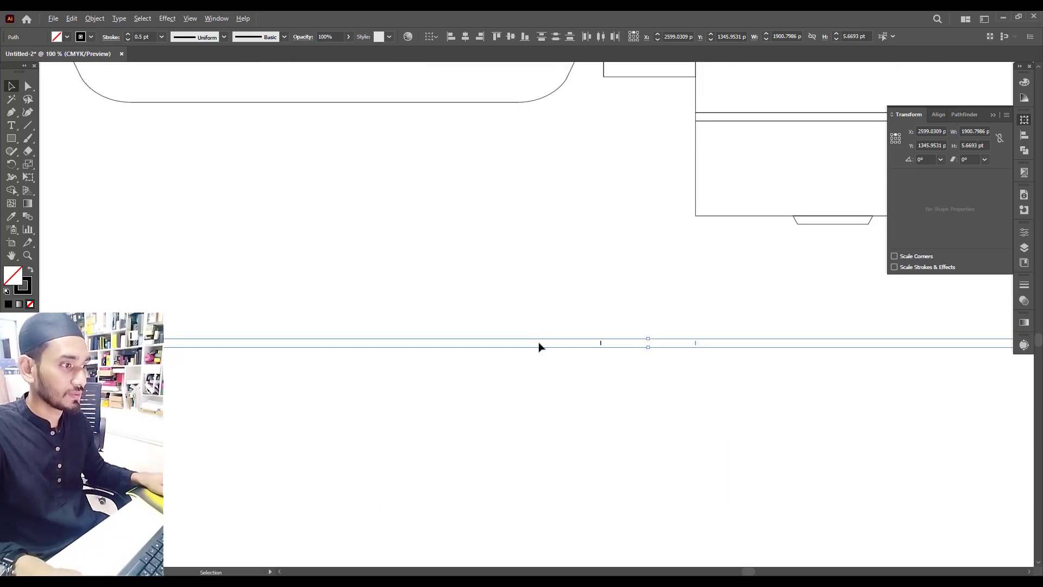
scroll(540, 372, down, 1)
scroll(358, 376, up, 1)
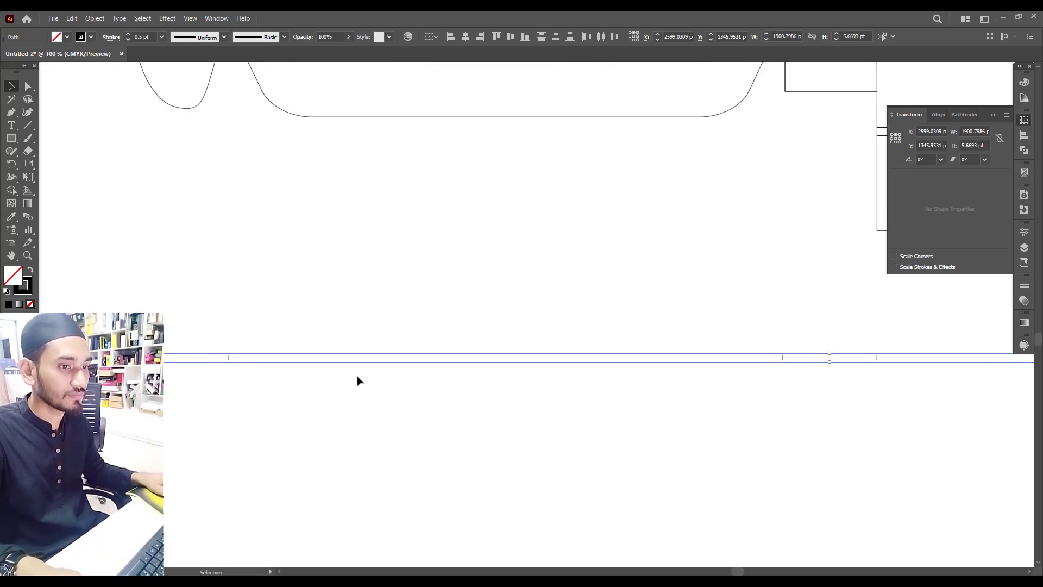
key(v)
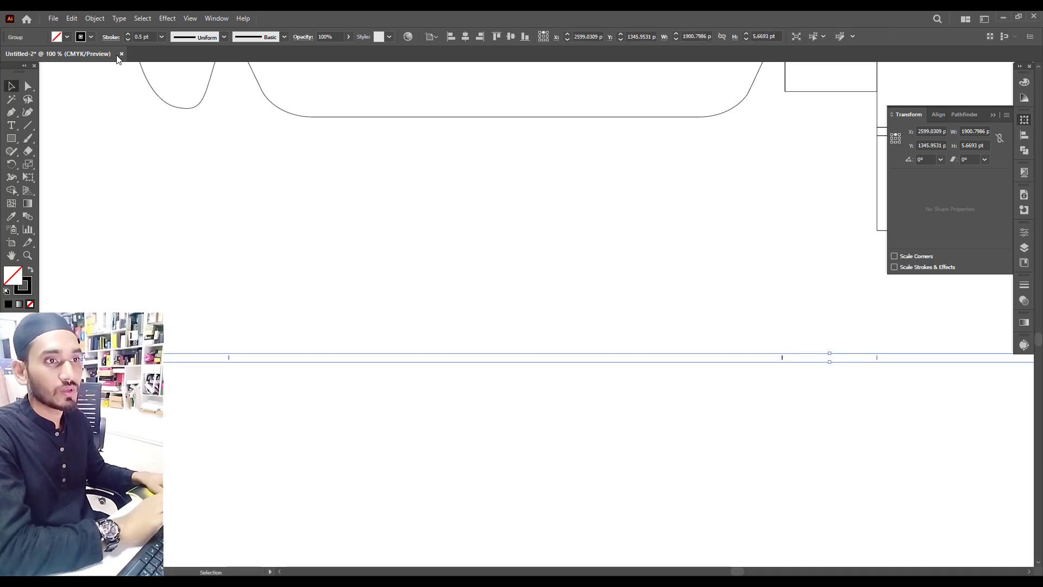
- Set the grouped crease marks' stroke colour to Registration and their stroke weight to 0.35 pt
click(66, 38)
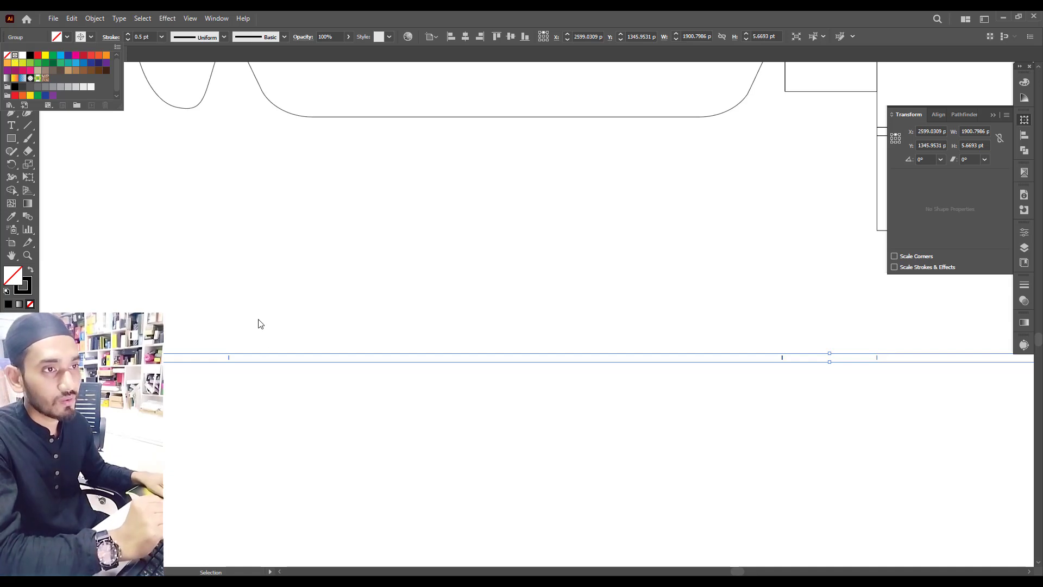
click(142, 37)
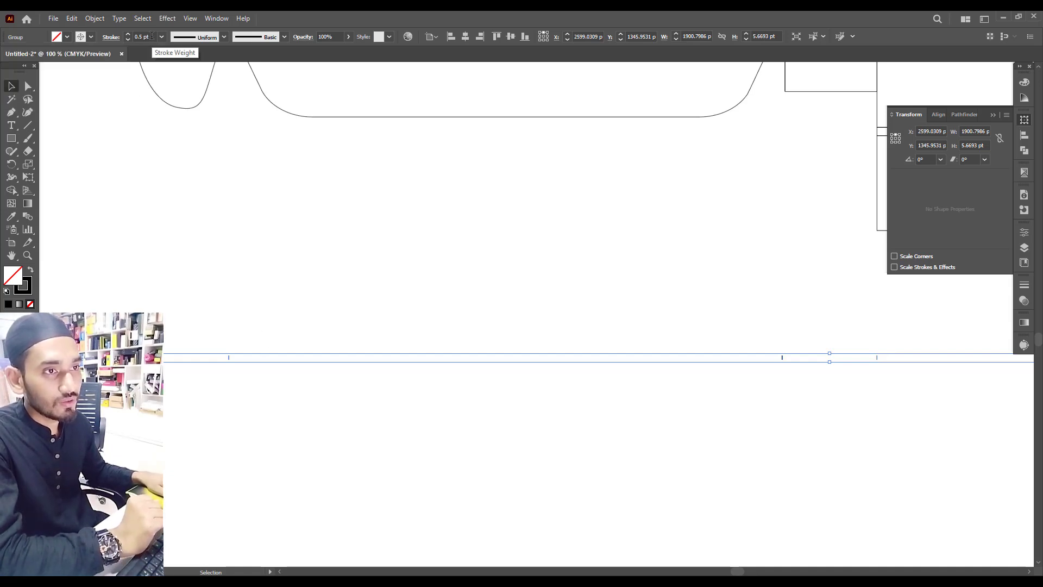
triple_click(141, 37)
text(0.35)
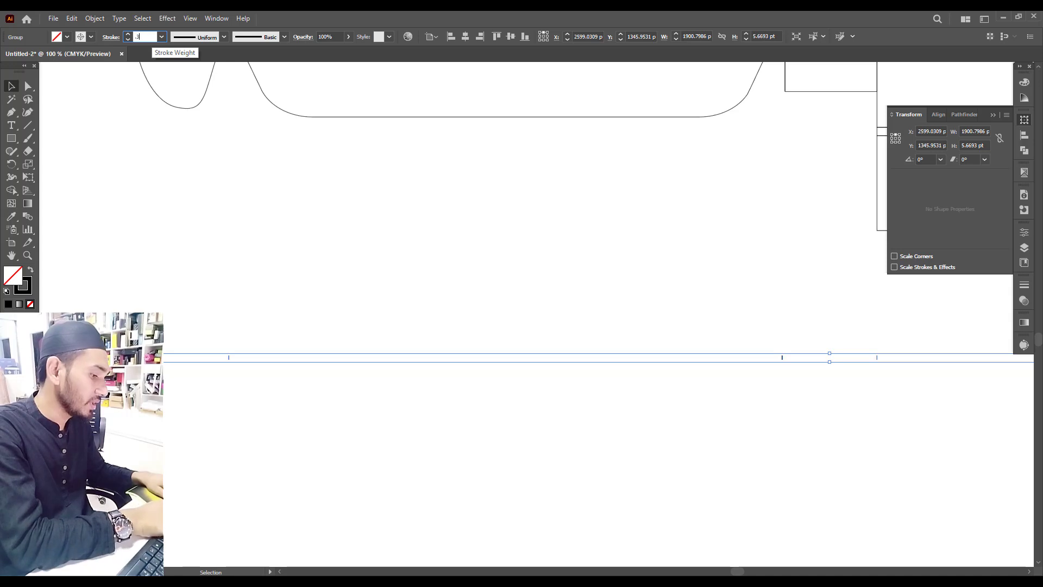
key(Return)
drag(93, 275, 399, 417)
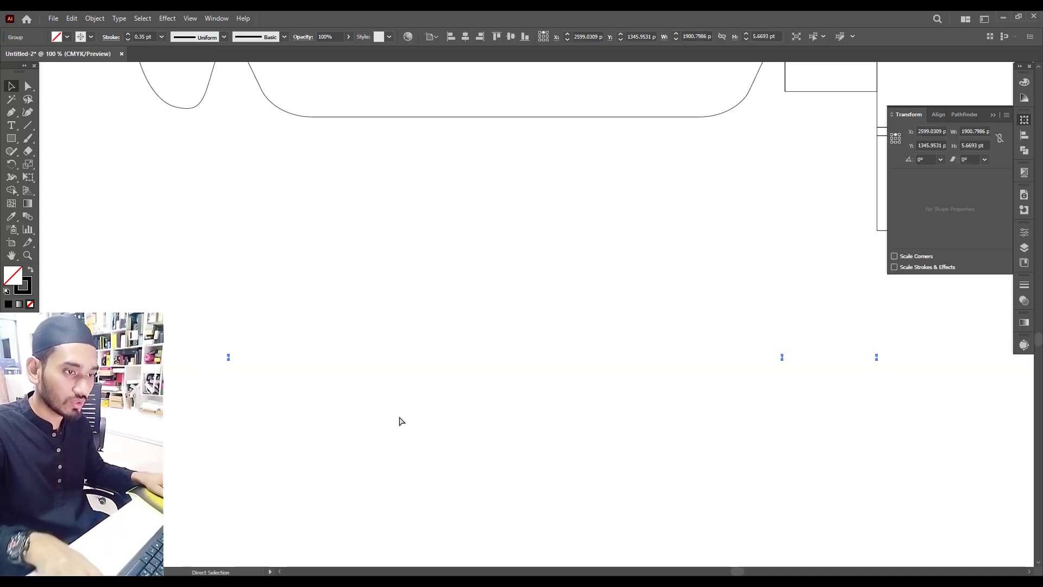
click(265, 263)
- Move the group of vertical crease marks up so it sits just beneath the dieline's lower tabs
drag(266, 263, 264, 326)
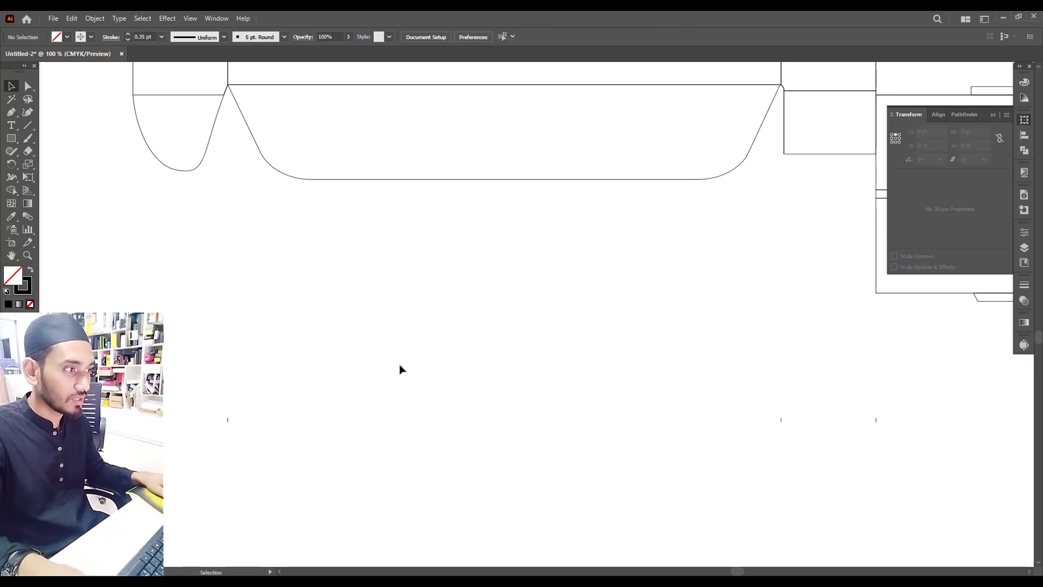
scroll(400, 366, down, 1)
drag(670, 370, 539, 407)
drag(657, 447, 536, 449)
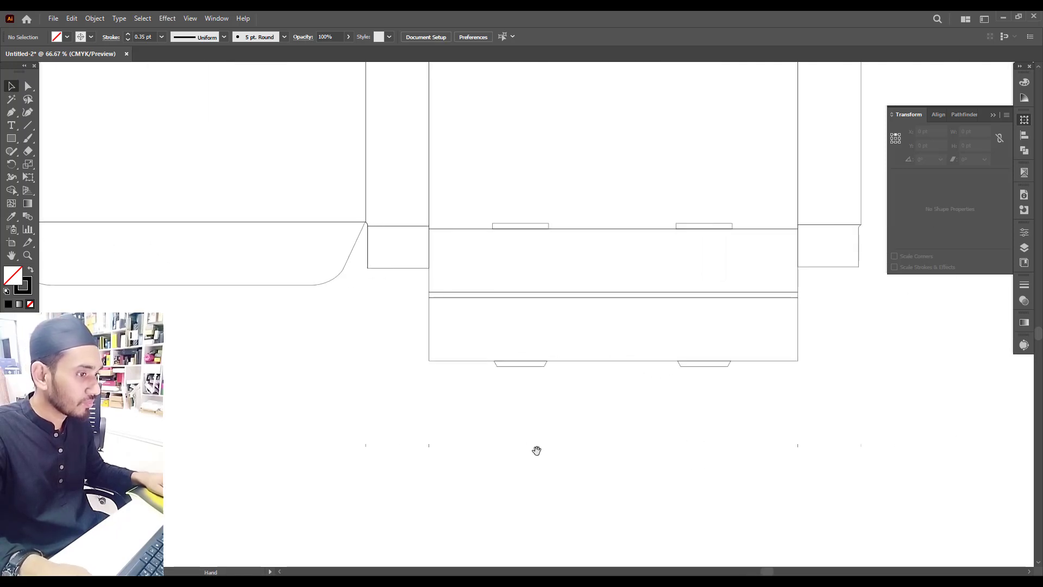
scroll(417, 453, up, 2)
drag(446, 434, 456, 259)
scroll(653, 319, up, 3)
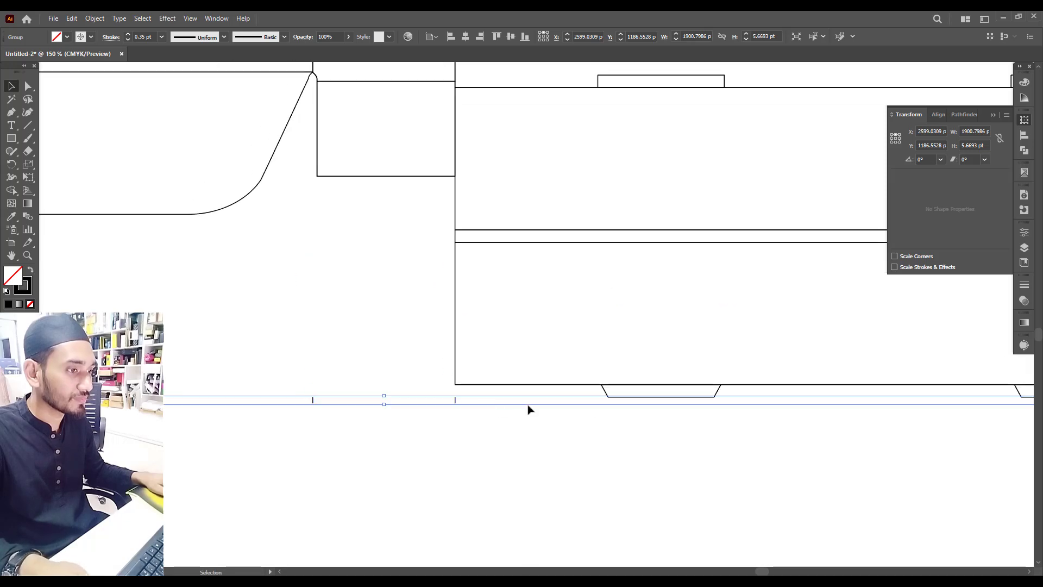
scroll(528, 409, up, 2)
- Show the rulers, place a horizontal guide along the bottom edge of the lower tabs, and line up the crease marks' top with it
click(638, 487)
drag(359, 401, 744, 500)
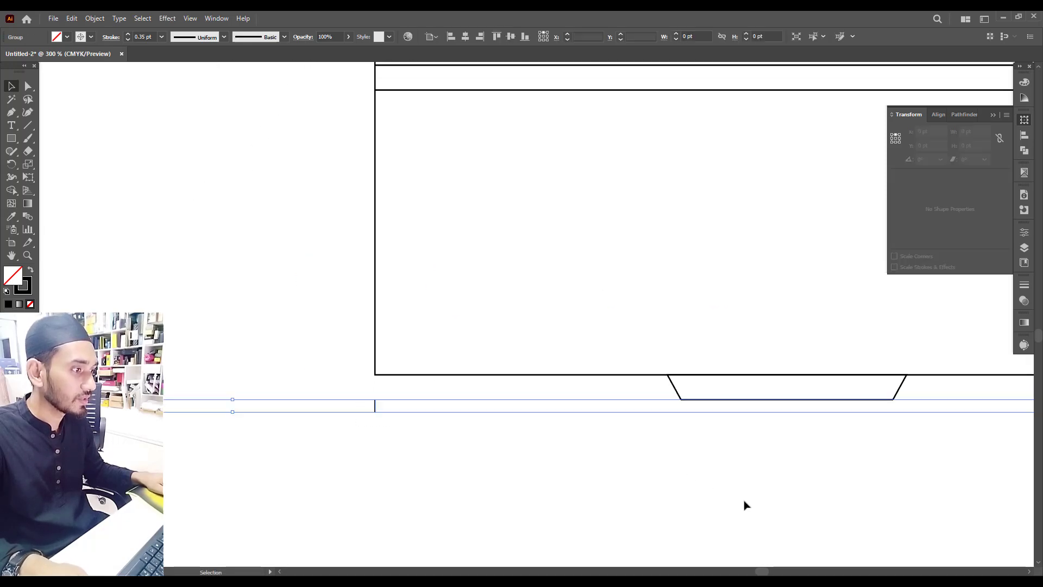
click(744, 484)
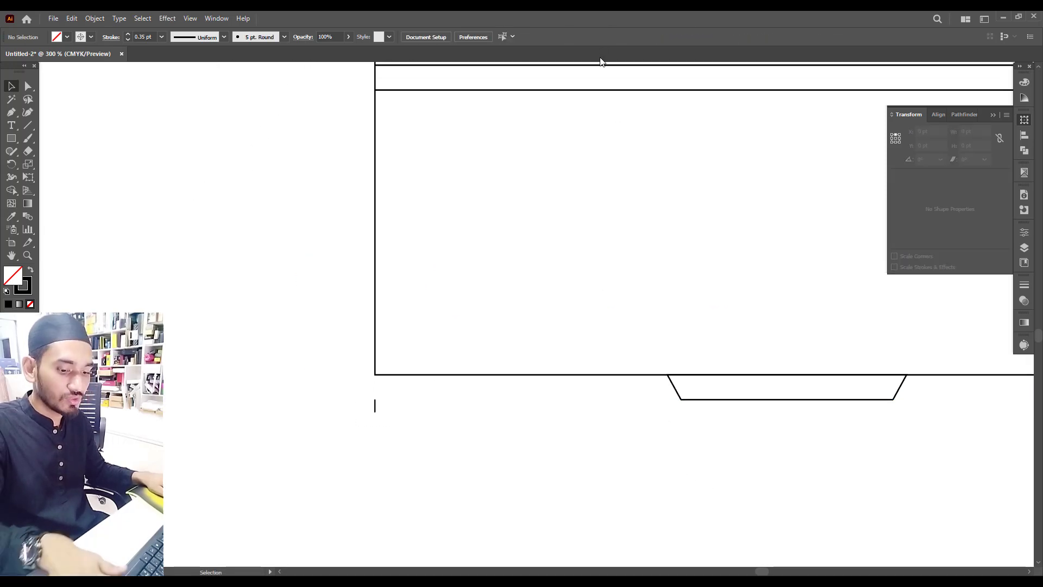
key(ctrl+r)
drag(597, 69, 686, 400)
click(337, 421)
drag(348, 406, 491, 469)
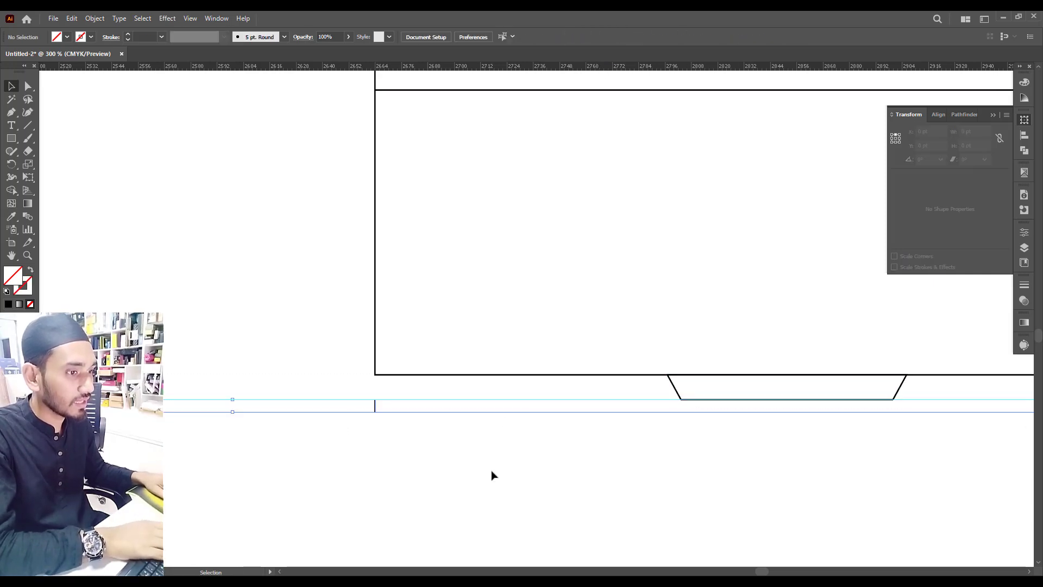
- Try to nudge the crease marks down from the guide with the current keyboard increment
key(Down)
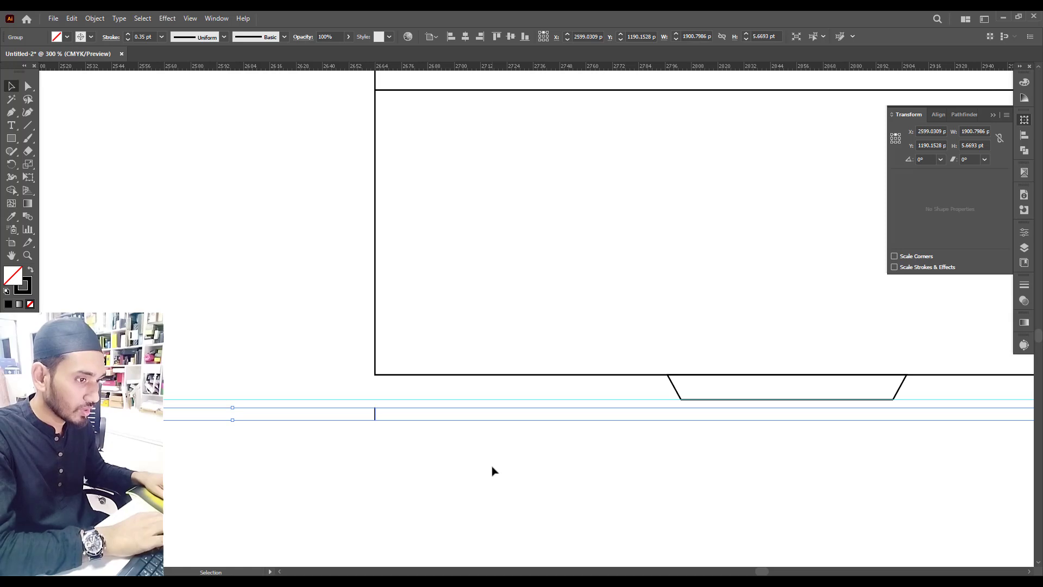
click(492, 467)
key(ctrl+z)
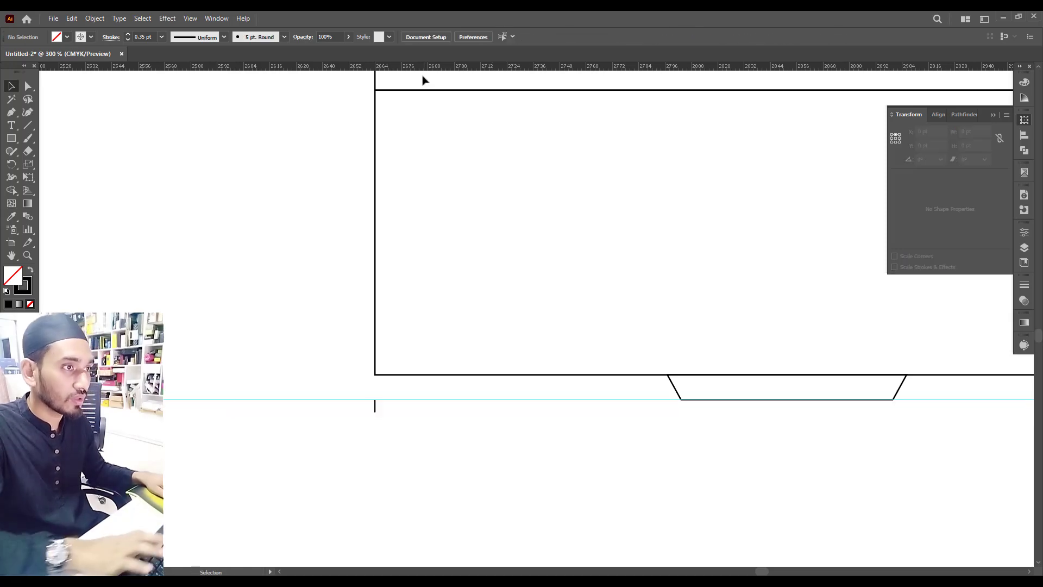
- Set the keyboard increment to 2 mm and nudge the crease marks 2 mm down from the guide
click(473, 37)
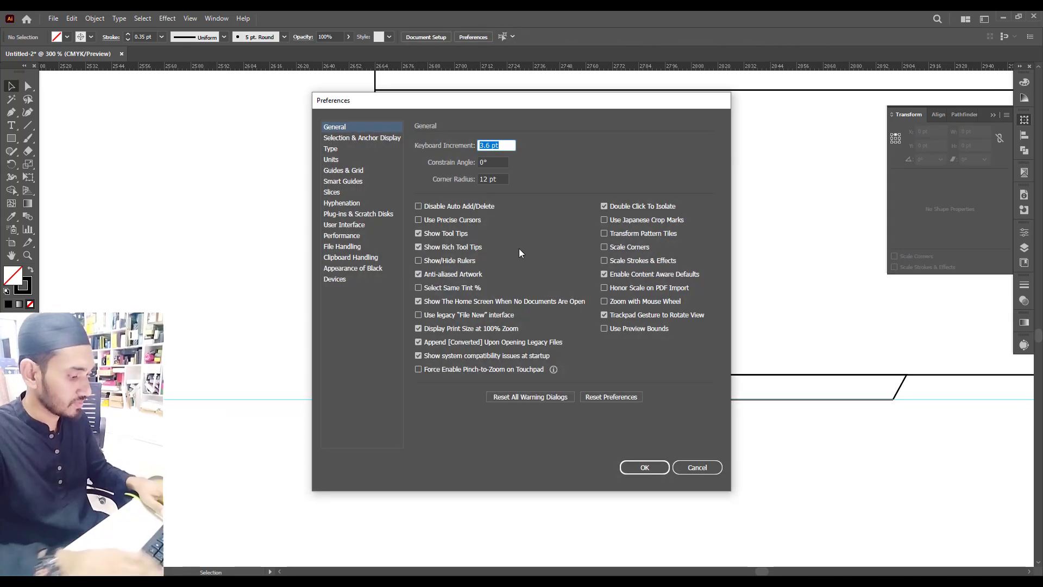
key(Return)
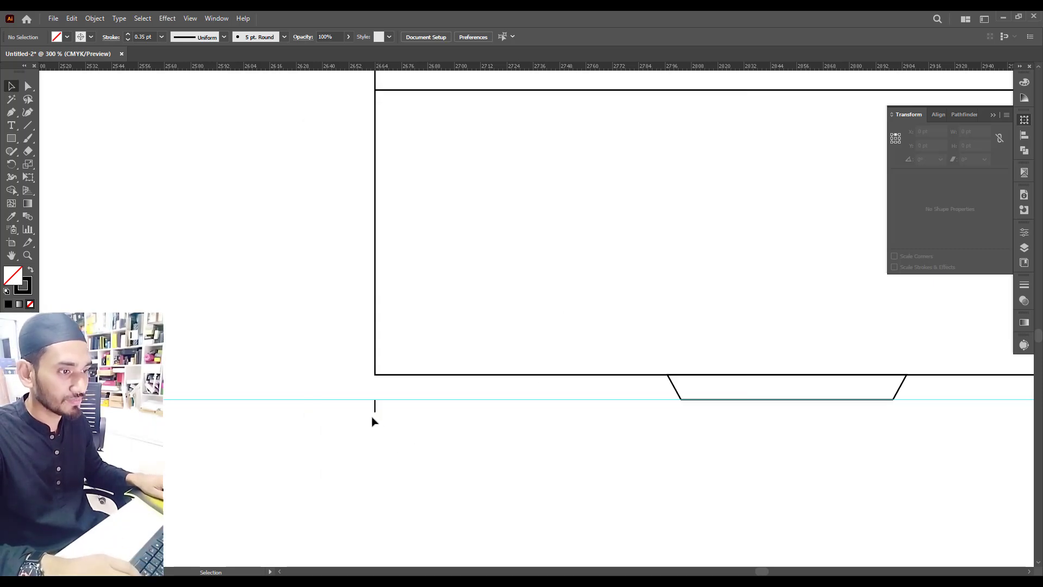
mouse_move(373, 402)
mouse_down()
mouse_move(406, 449)
mouse_move(368, 407)
mouse_up()
key(ctrl+z)
key(Down)
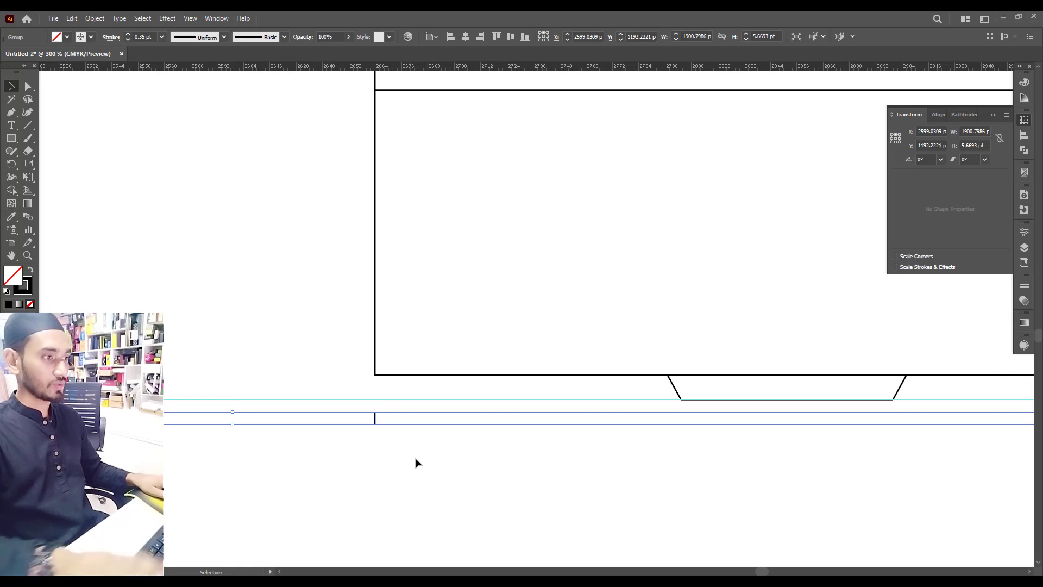
click(418, 461)
- Duplicate the group of vertical crease marks straight up to just above the dieline's upper tabs
scroll(577, 434, down, 4)
drag(666, 477, 594, 513)
scroll(593, 514, down, 1)
drag(690, 502, 528, 481)
scroll(663, 466, up, 4)
drag(668, 487, 675, 515)
scroll(672, 496, down, 4)
drag(597, 507, 975, 564)
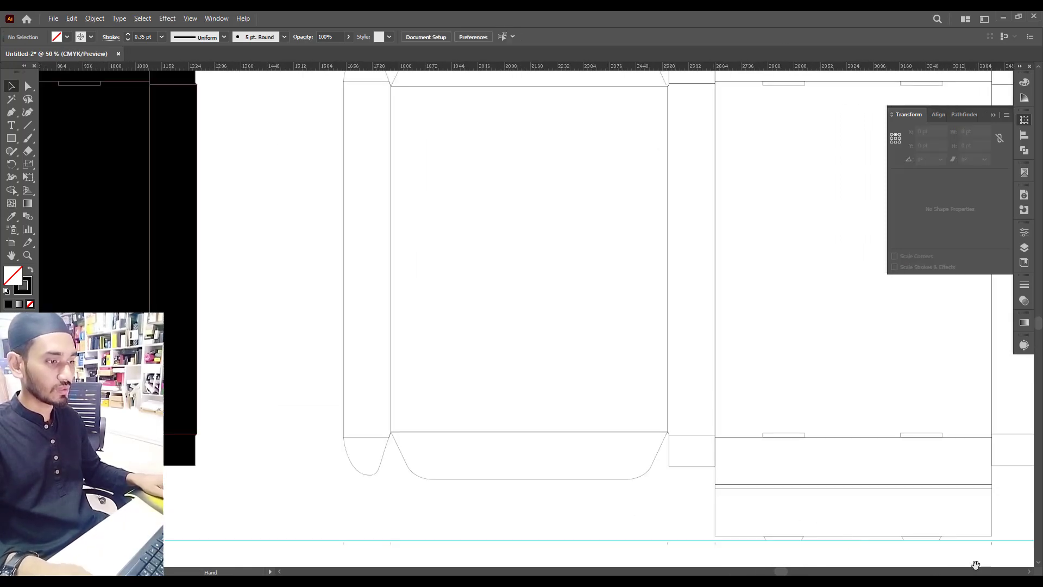
scroll(712, 508, down, 2)
drag(672, 527, 605, 214)
scroll(606, 213, up, 4)
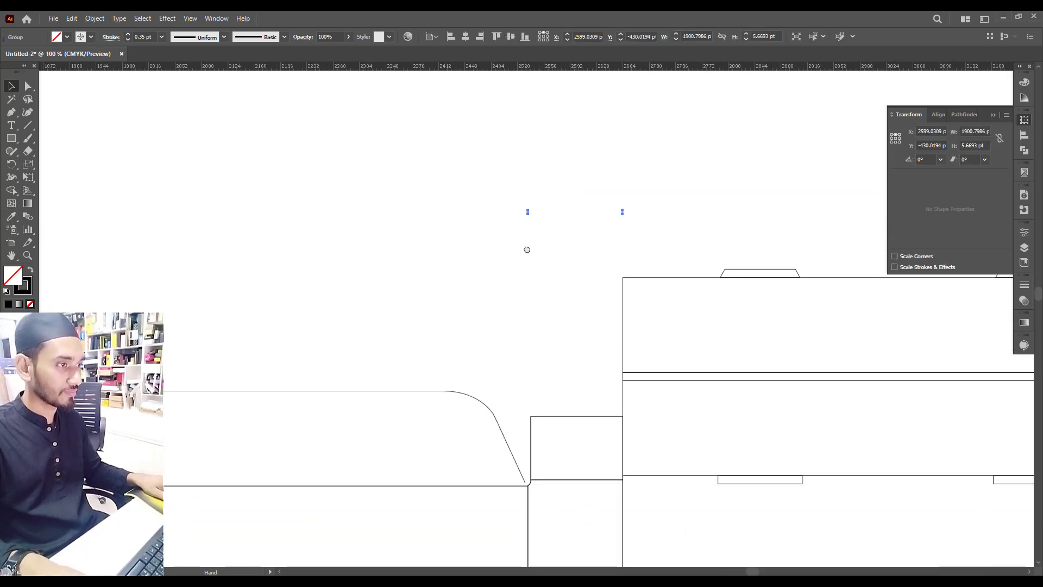
scroll(527, 249, up, 2)
click(531, 249)
drag(507, 167, 504, 298)
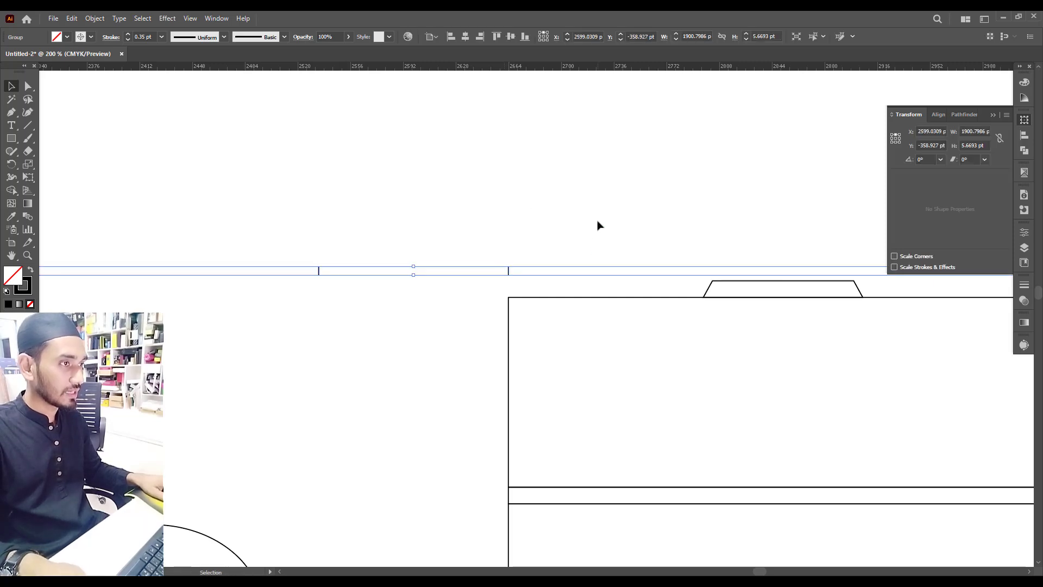
- Place a horizontal guide along the upper tabs' top edge, snap the duplicated marks to it, and nudge them 2 mm up
drag(568, 67, 717, 281)
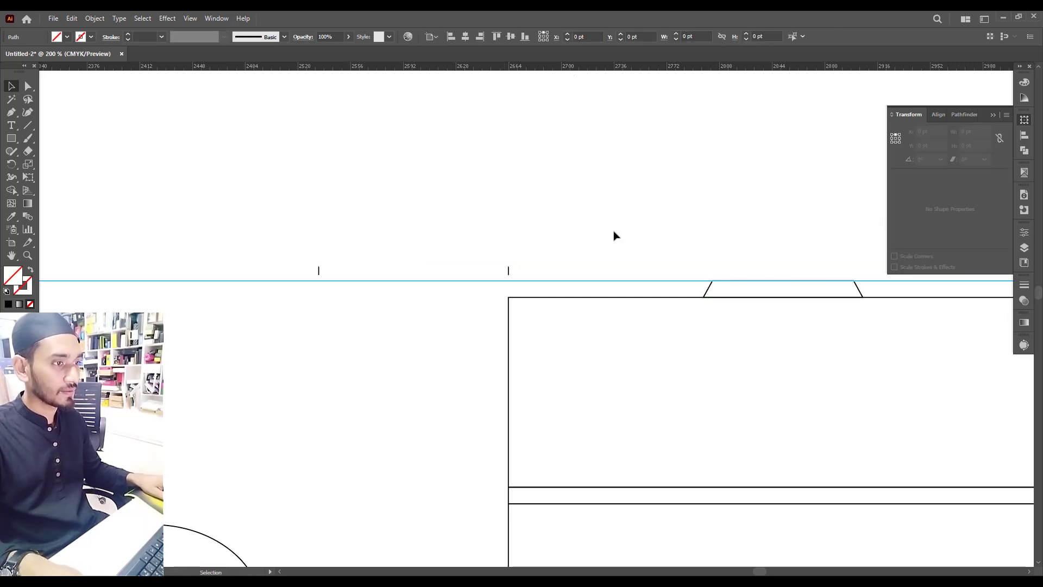
click(615, 235)
scroll(531, 275, up, 5)
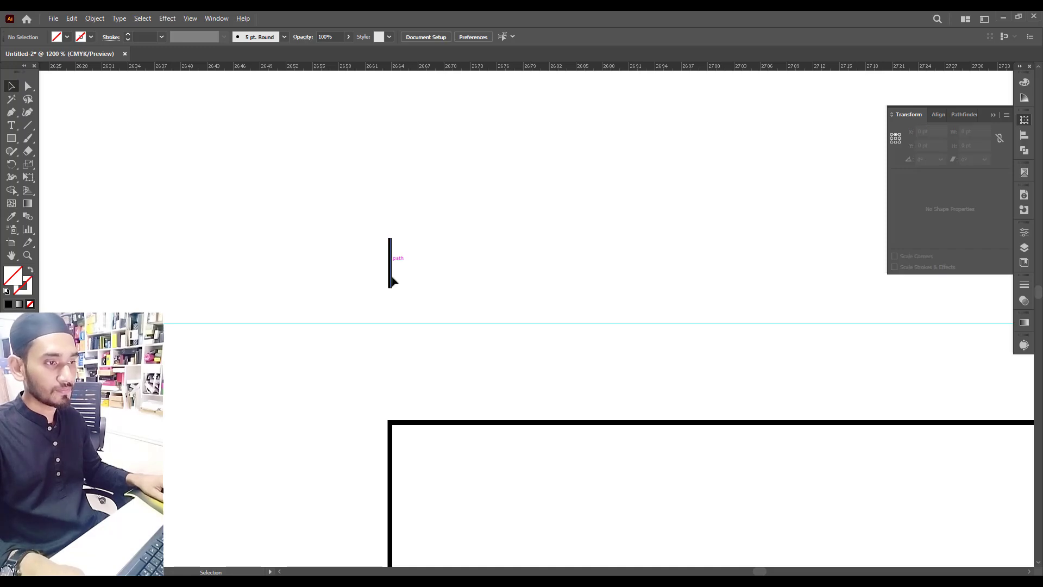
mouse_move(393, 281)
mouse_down()
mouse_move(395, 305)
mouse_move(395, 295)
mouse_up()
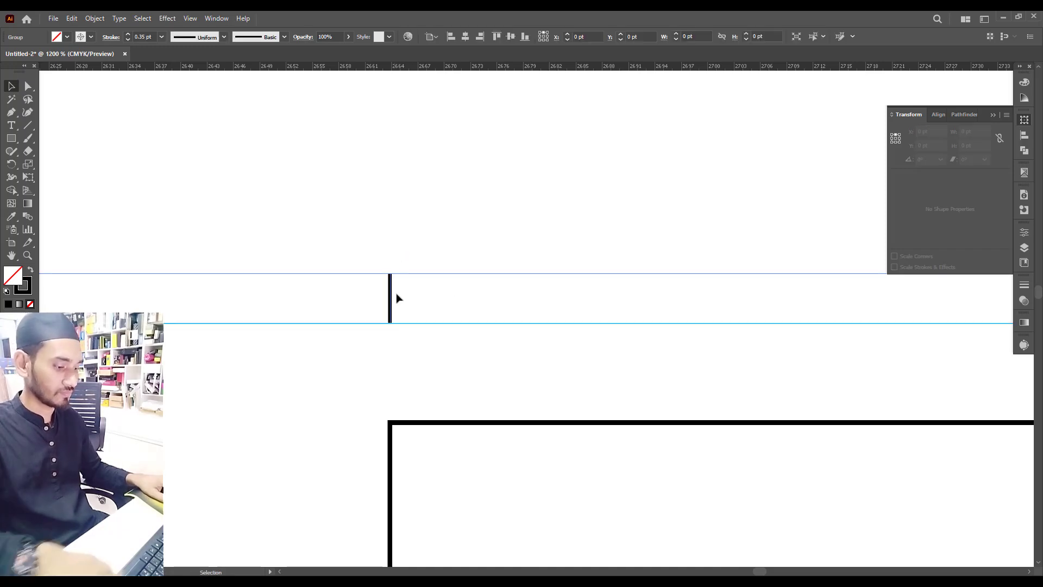
key(Up)
scroll(440, 347, down, 8)
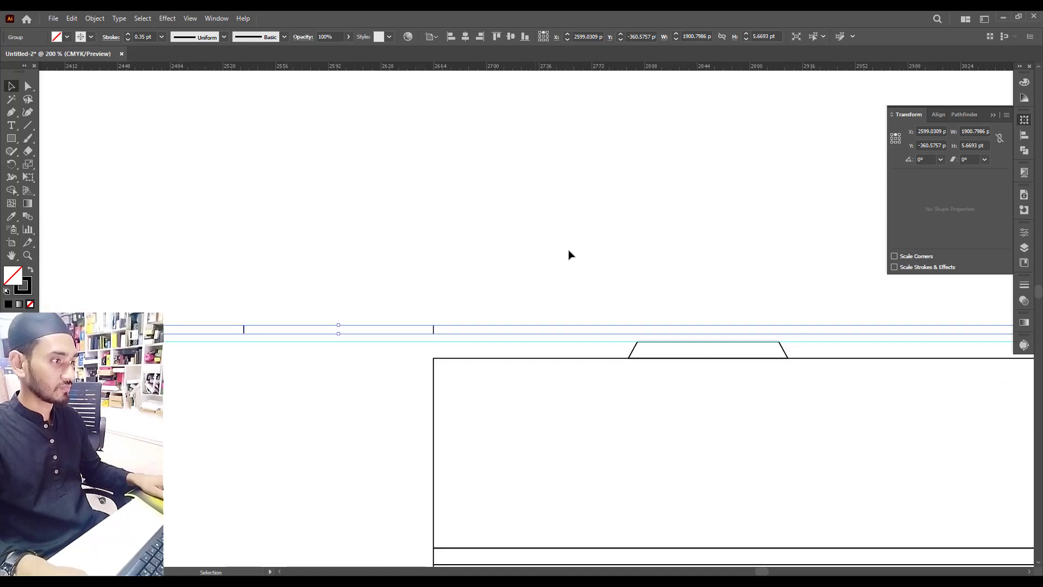
click(568, 253)
- Remove the guides and check the crease marks above and below the whole dieline
drag(663, 339, 524, 246)
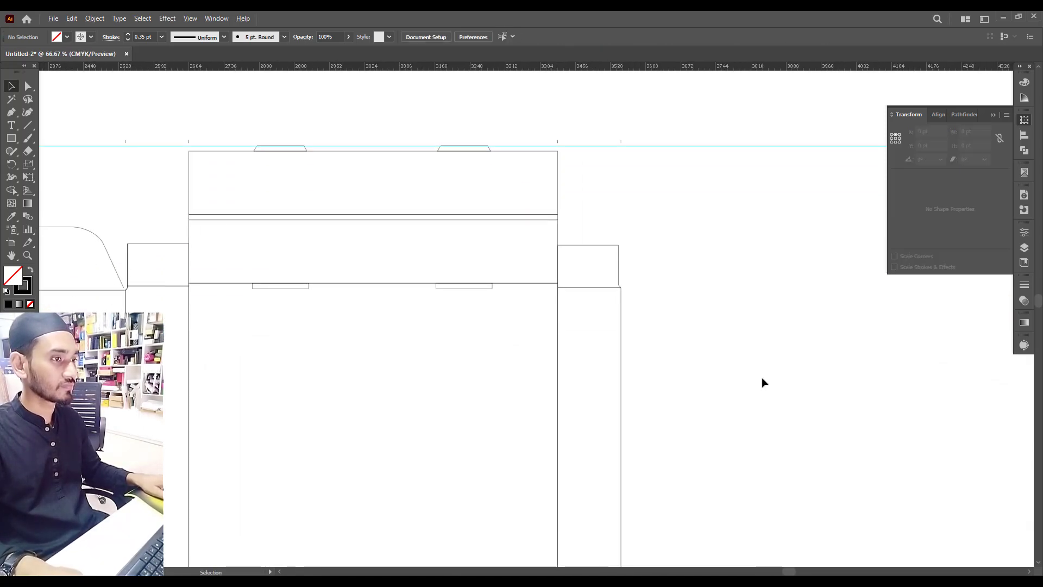
drag(736, 375, 719, 374)
scroll(718, 374, down, 2)
scroll(704, 345, up, 3)
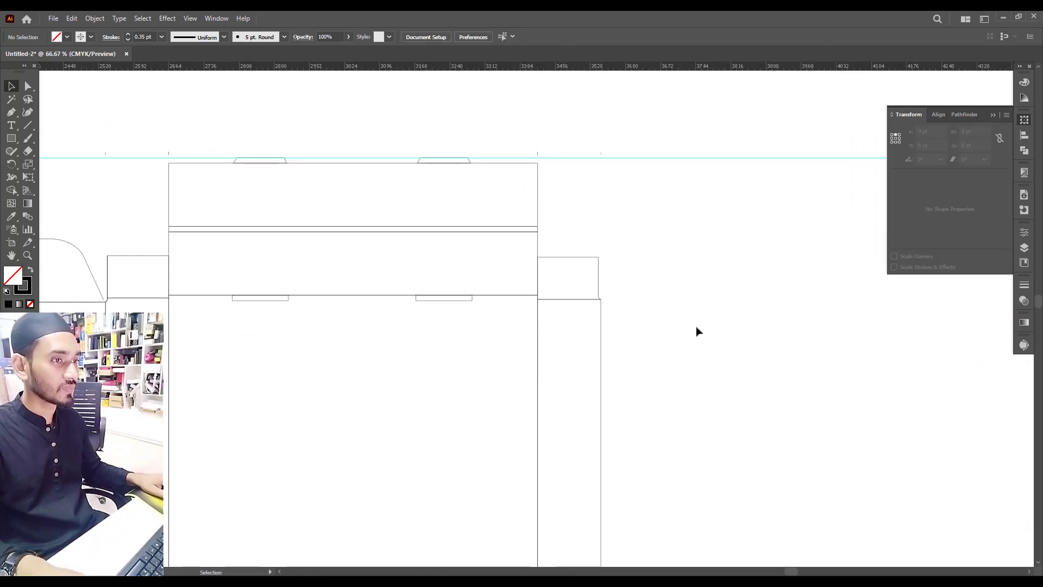
drag(499, 289, 531, 263)
scroll(531, 263, down, 1)
scroll(731, 314, down, 3)
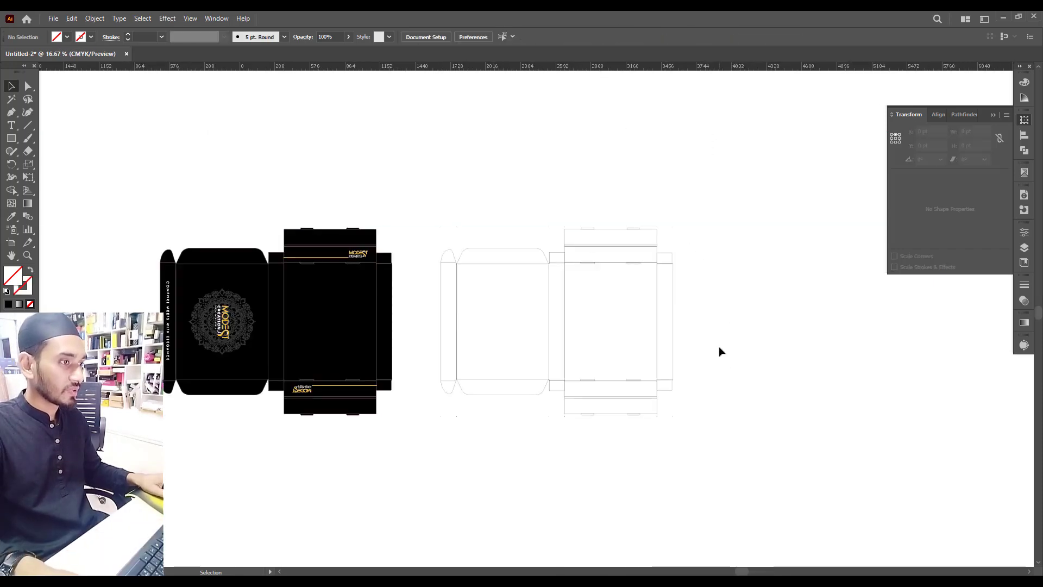
scroll(720, 350, up, 2)
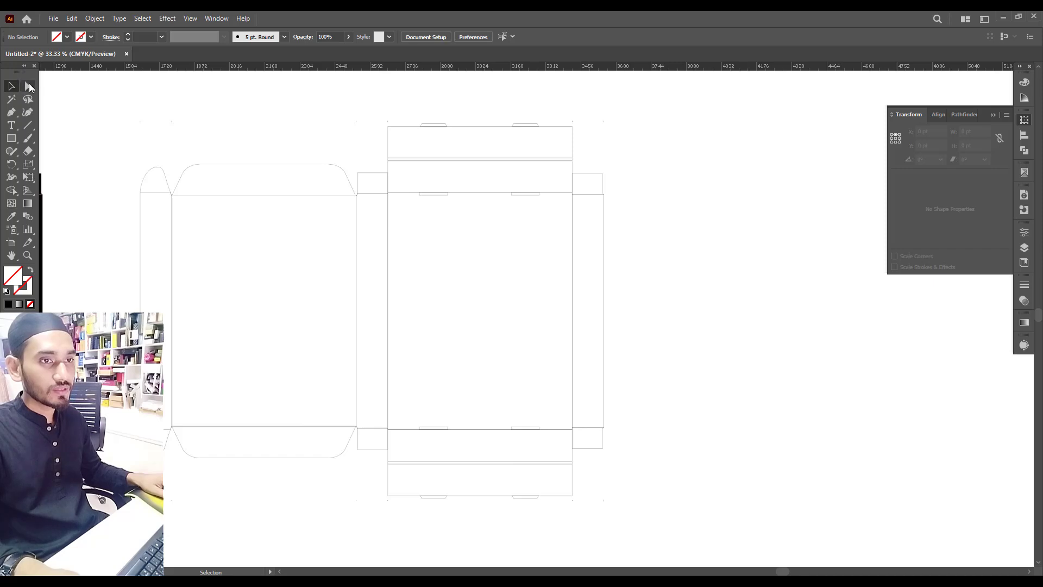
- Duplicate the tall column of stacked panels to the right of the dieline and reduce the copy to its horizontal segments
click(28, 86)
drag(480, 109, 712, 507)
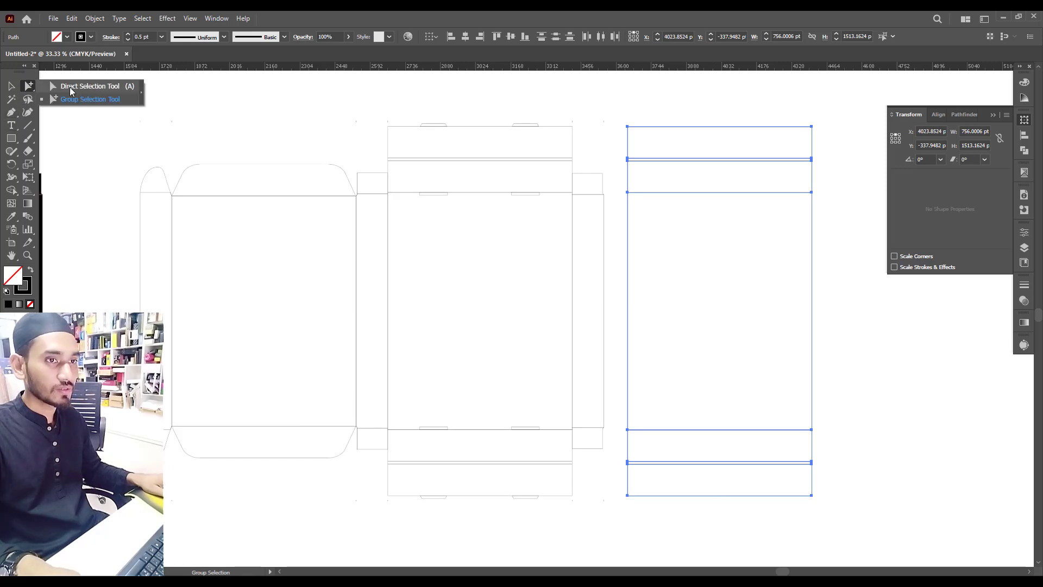
drag(718, 107, 737, 500)
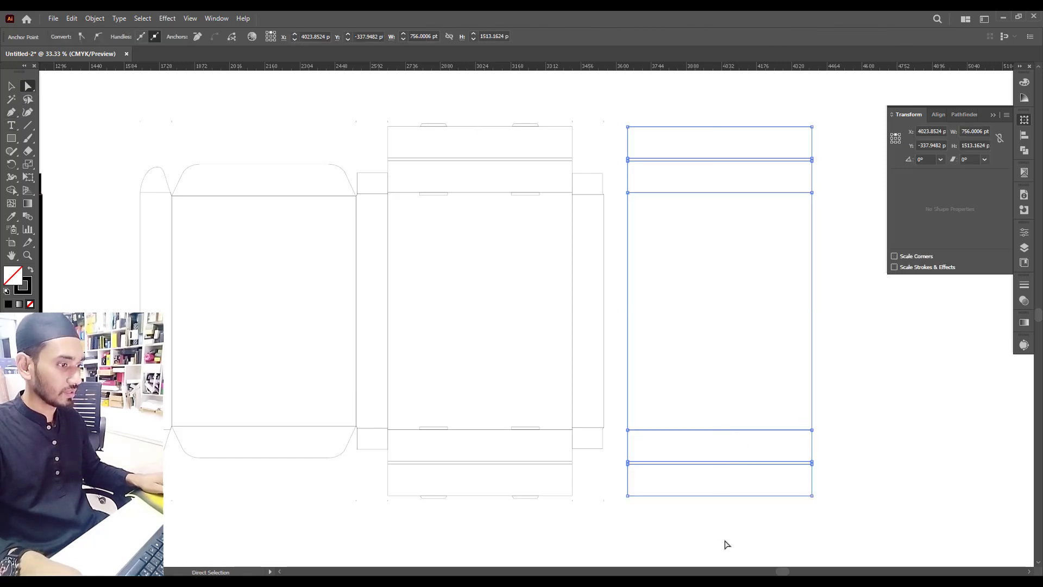
key(Delete)
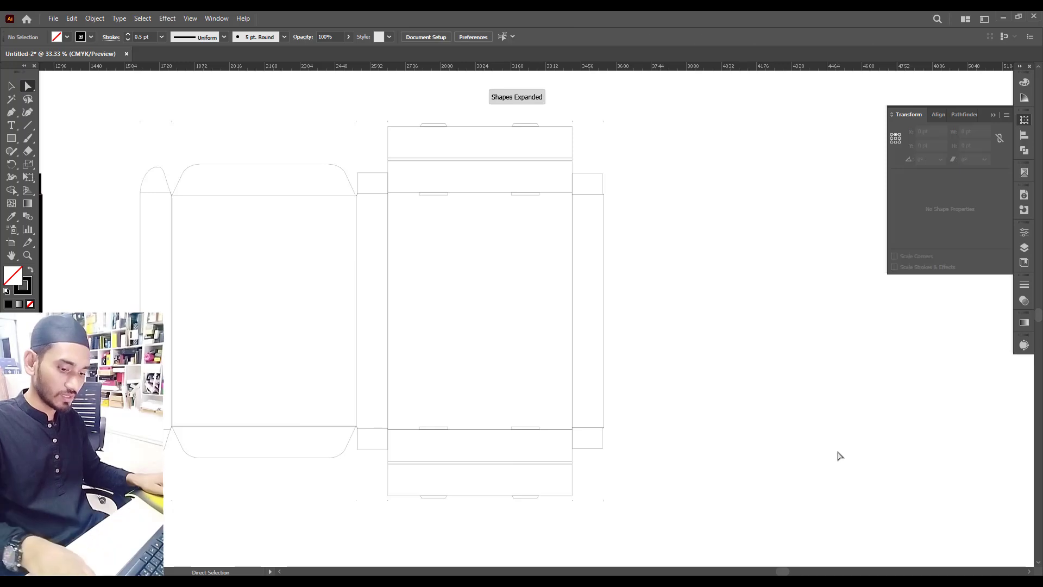
key(ctrl+z)
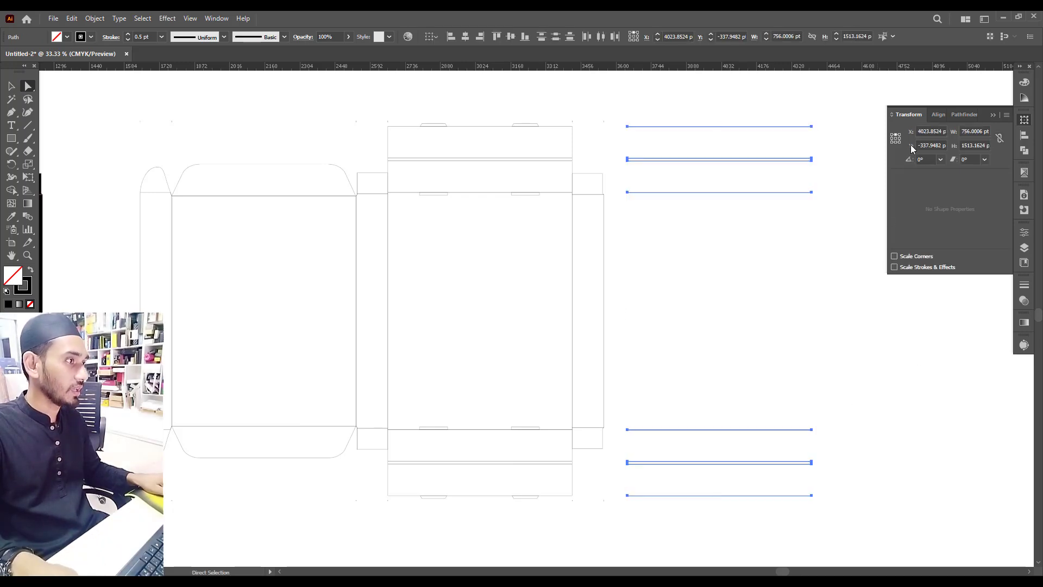
- Shorten the separated horizontal segments to a width of 2 mm, measured from their left ends
double_click(973, 131)
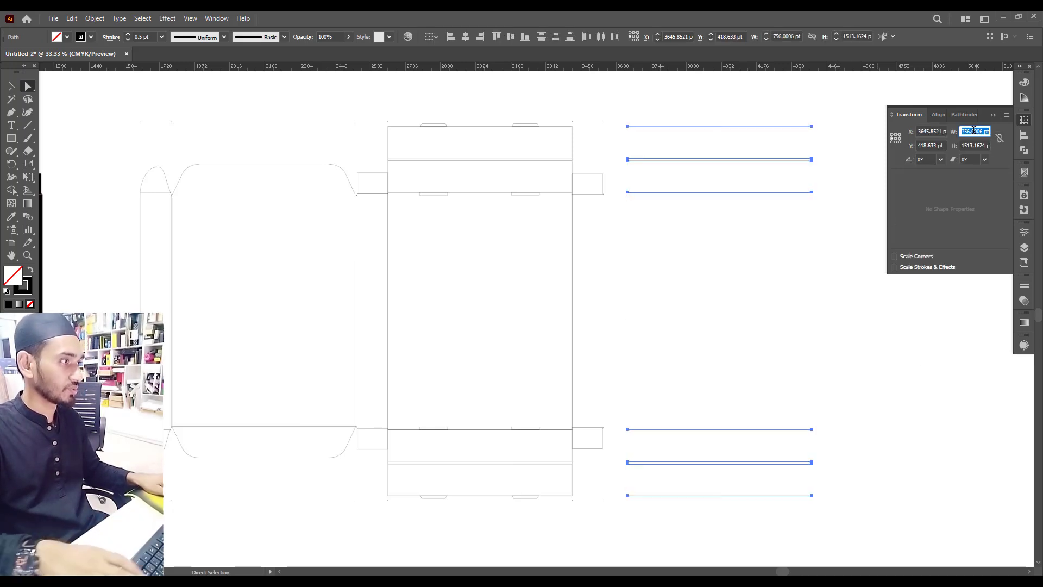
text(2mm)
key(Return)
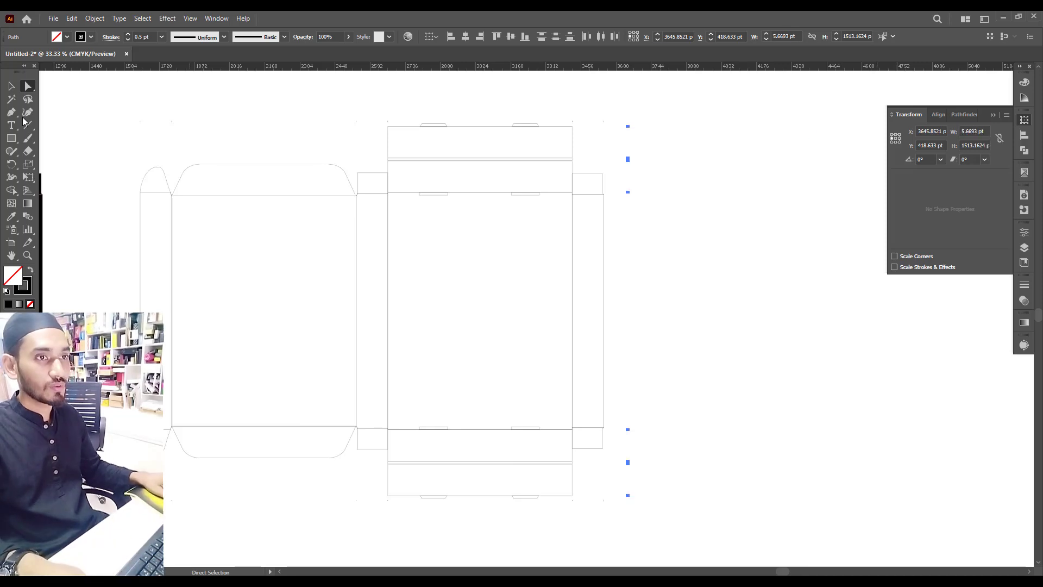
- Set the short horizontal crease marks' stroke weight to 0.35 pt and their stroke colour to Registration
double_click(151, 37)
triple_click(152, 37)
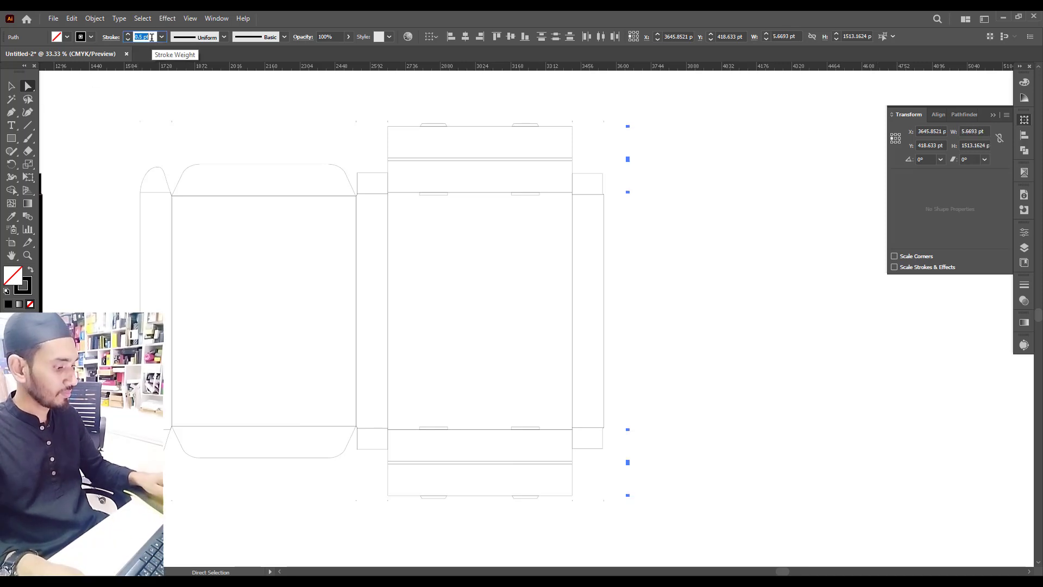
text(0.35)
key(Return)
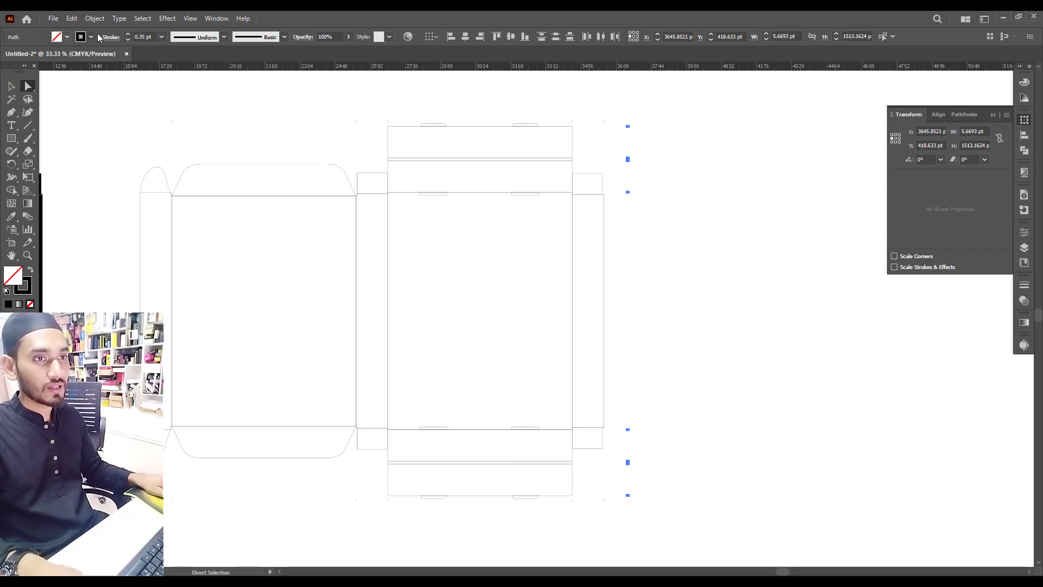
click(67, 37)
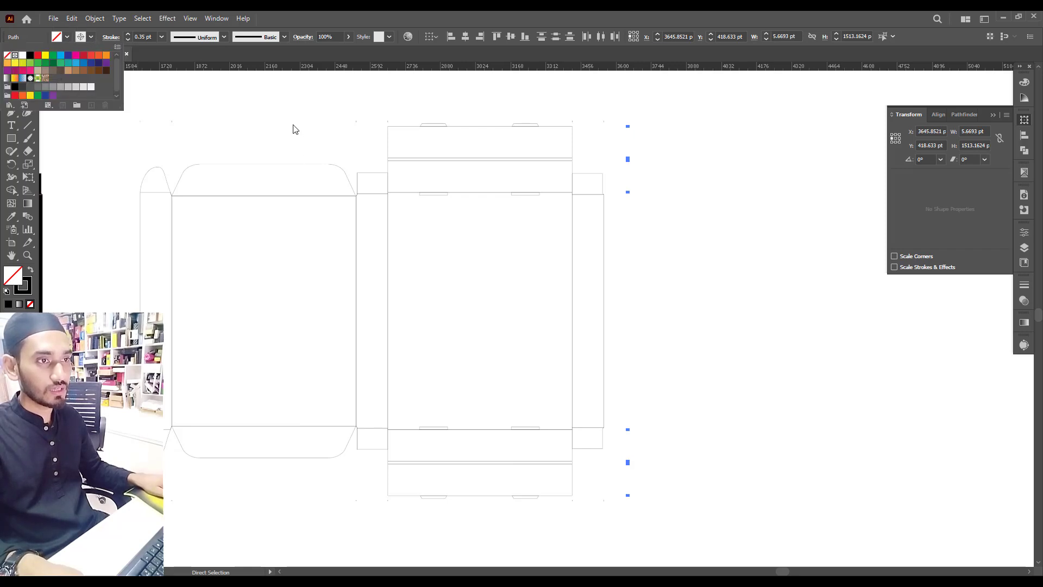
- Place the horizontal crease marks 2 mm outside the dieline's far edge, beside the narrow side panel
key(Escape)
scroll(682, 170, up, 2)
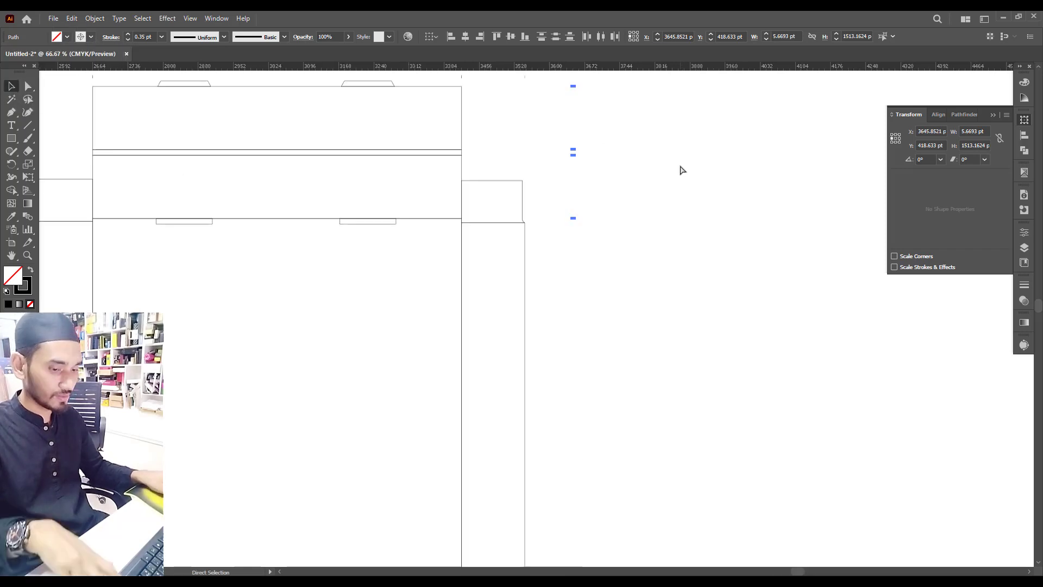
click(566, 231)
scroll(585, 220, up, 2)
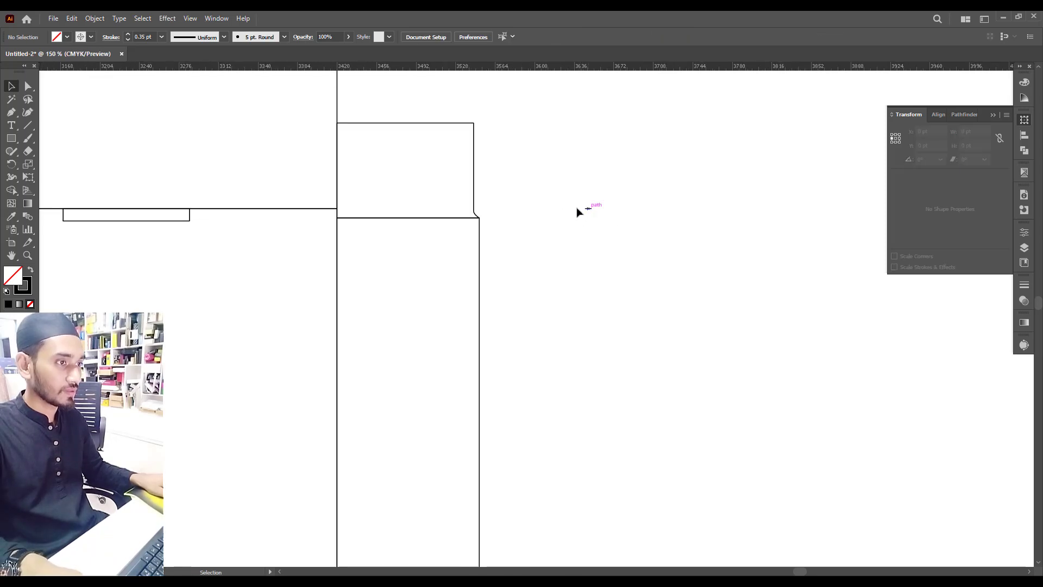
drag(578, 212, 482, 227)
key(Right)
click(624, 237)
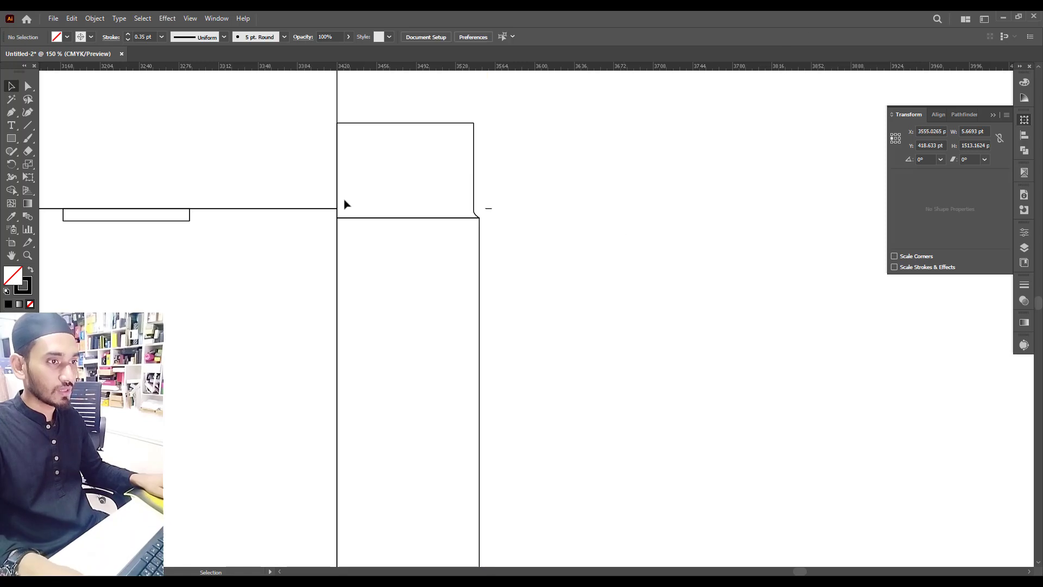
- Move the crease mark beside the narrow side panel's upper fold down into line with that fold
scroll(344, 204, up, 2)
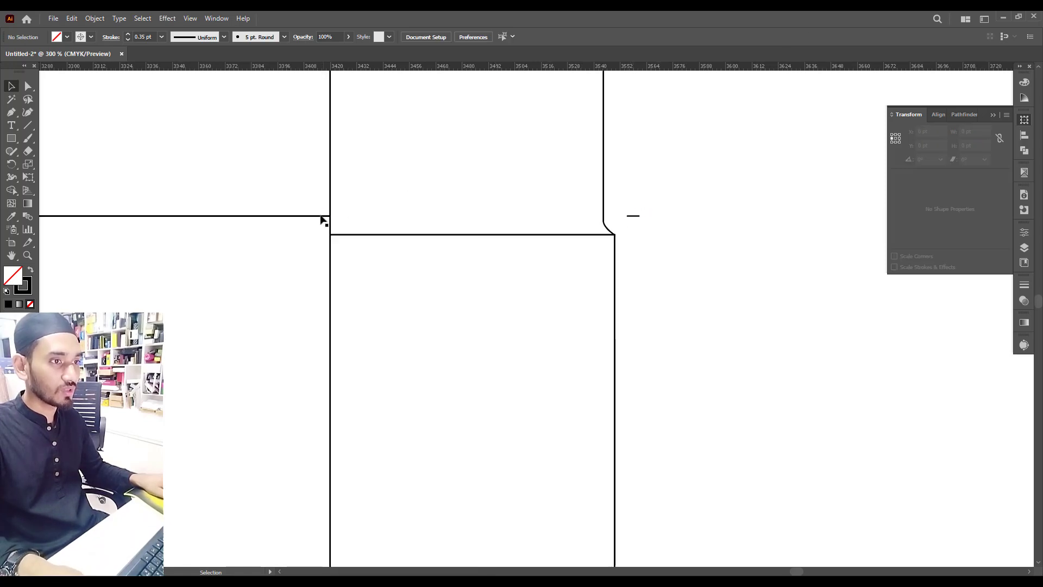
key(a)
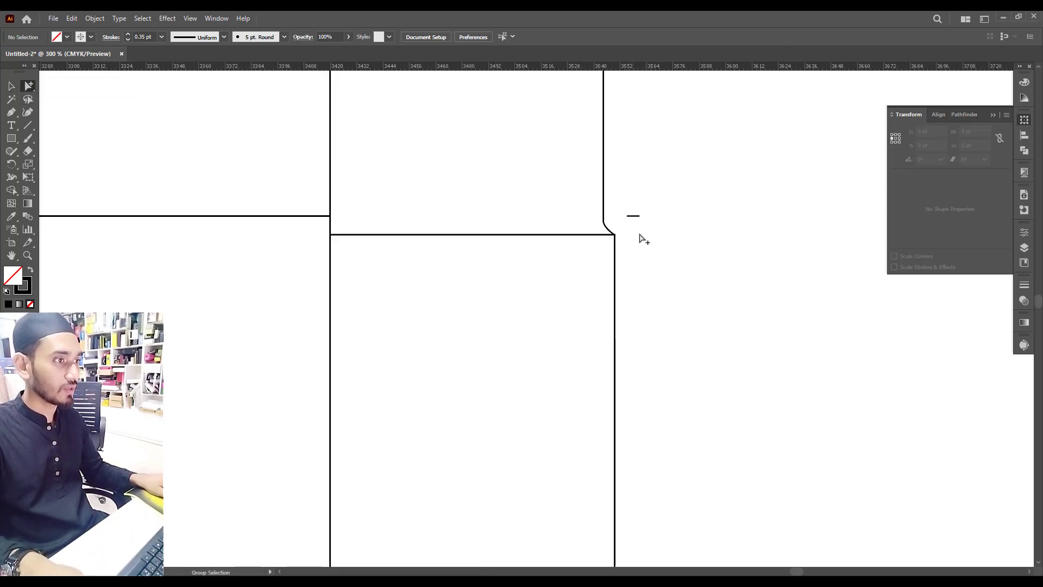
mouse_move(632, 216)
mouse_down()
mouse_move(632, 234)
mouse_move(637, 221)
mouse_up()
click(688, 286)
key(Delete)
scroll(626, 217, down, 4)
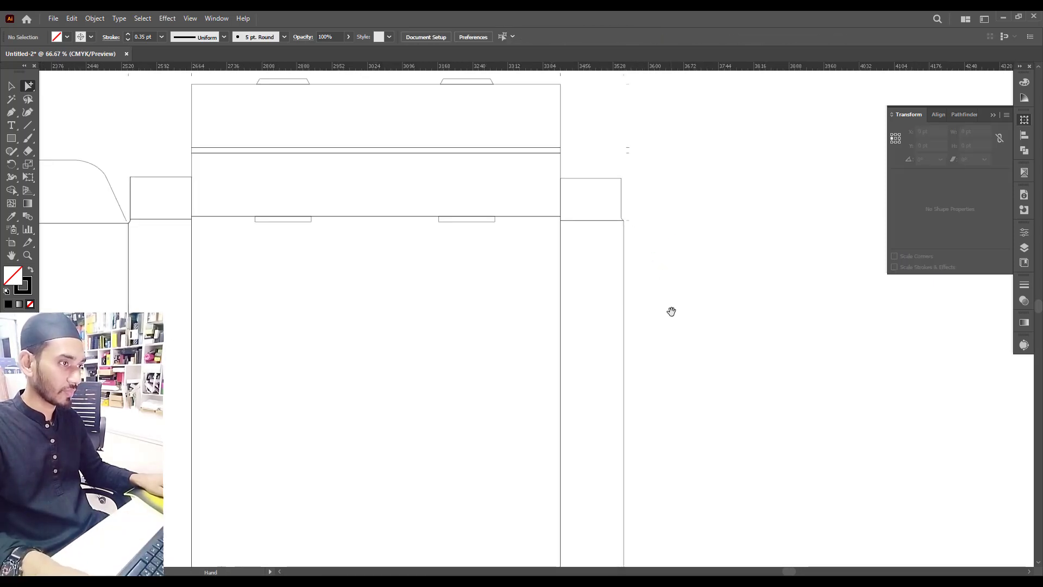
- Move the crease mark beside the narrow side panel's lower fold into line with that fold
drag(670, 311, 664, 168)
mouse_move(640, 422)
mouse_down()
mouse_move(641, 317)
mouse_move(659, 252)
mouse_up()
scroll(618, 464, up, 6)
click(653, 289)
click(657, 337)
scroll(657, 339, down, 8)
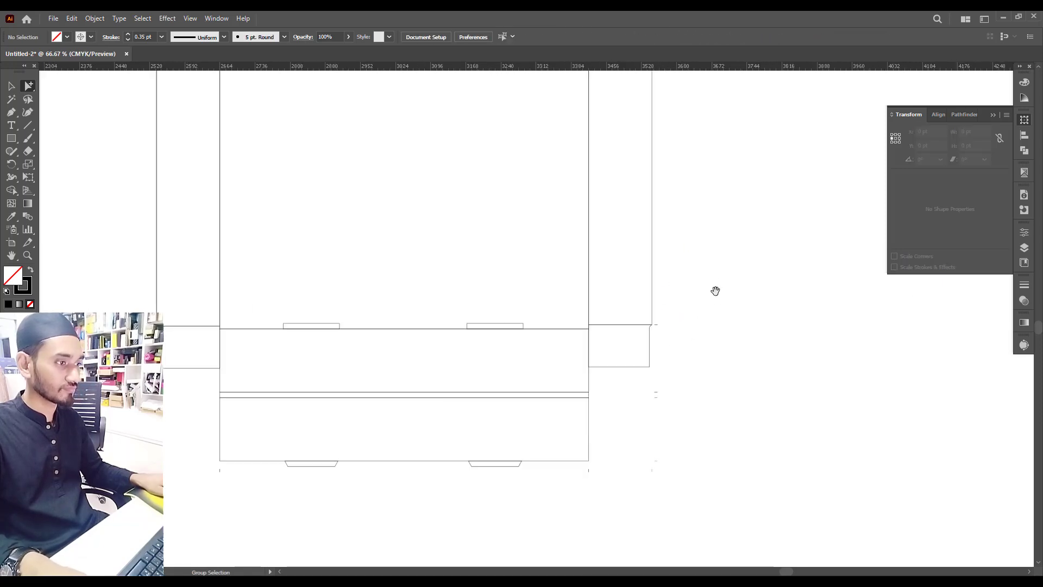
- Duplicate the horizontal crease marks to the opposite side of the dieline, 2 mm outside the panel with the rounded flaps
drag(751, 327, 794, 329)
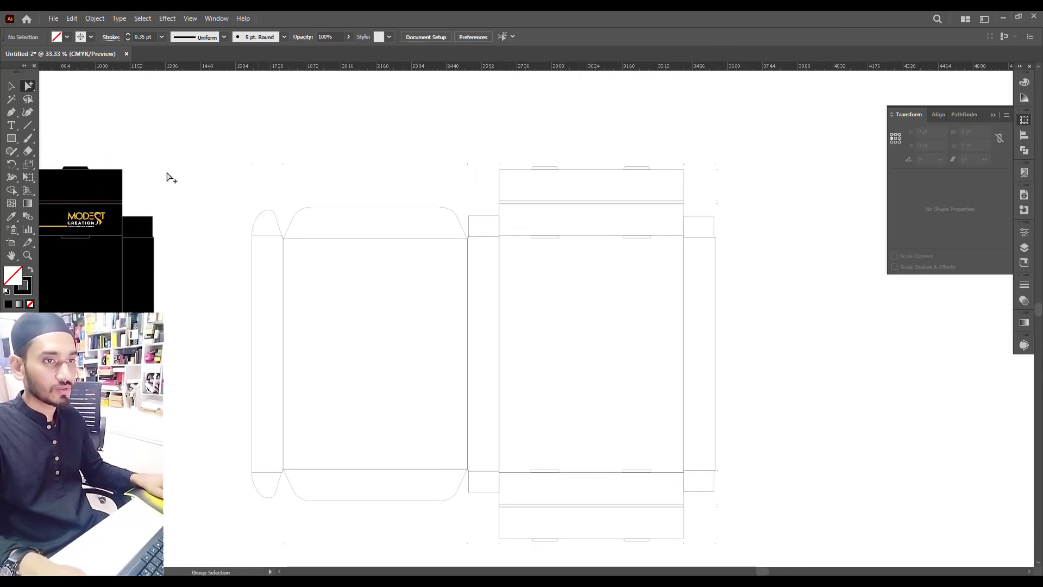
drag(719, 208, 242, 258)
scroll(241, 258, up, 12)
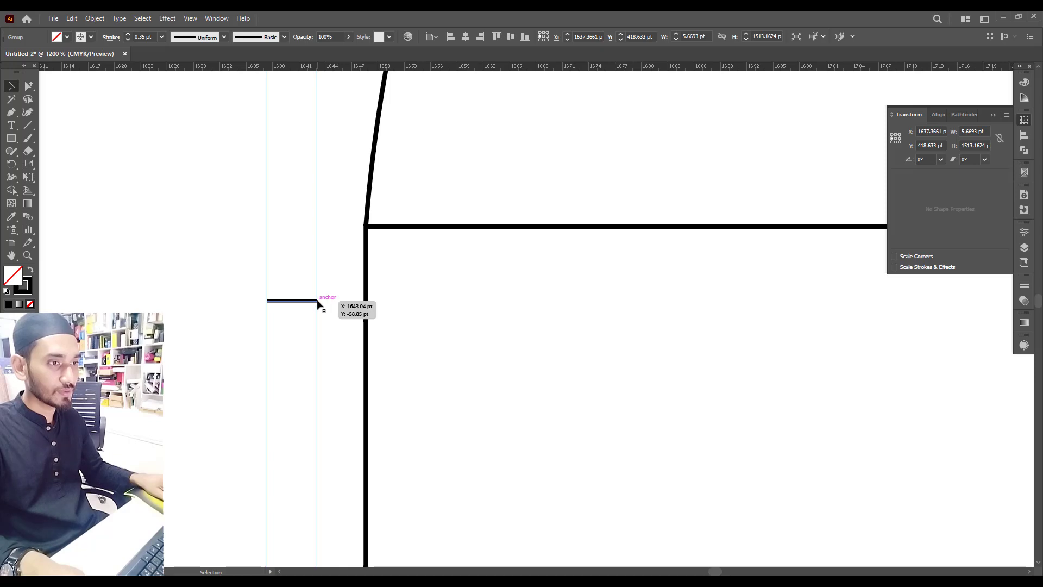
drag(318, 304, 298, 321)
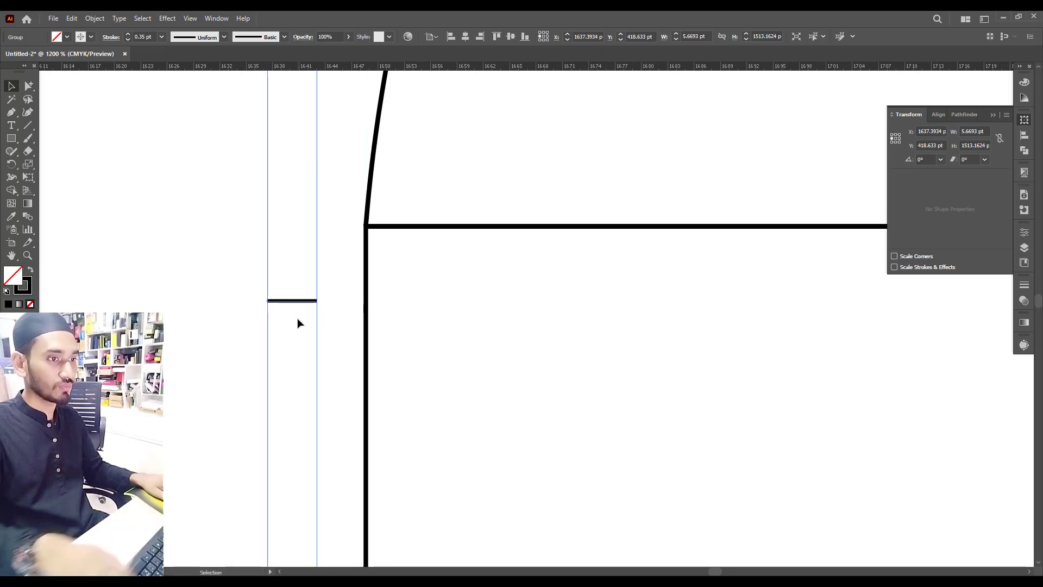
click(49, 109)
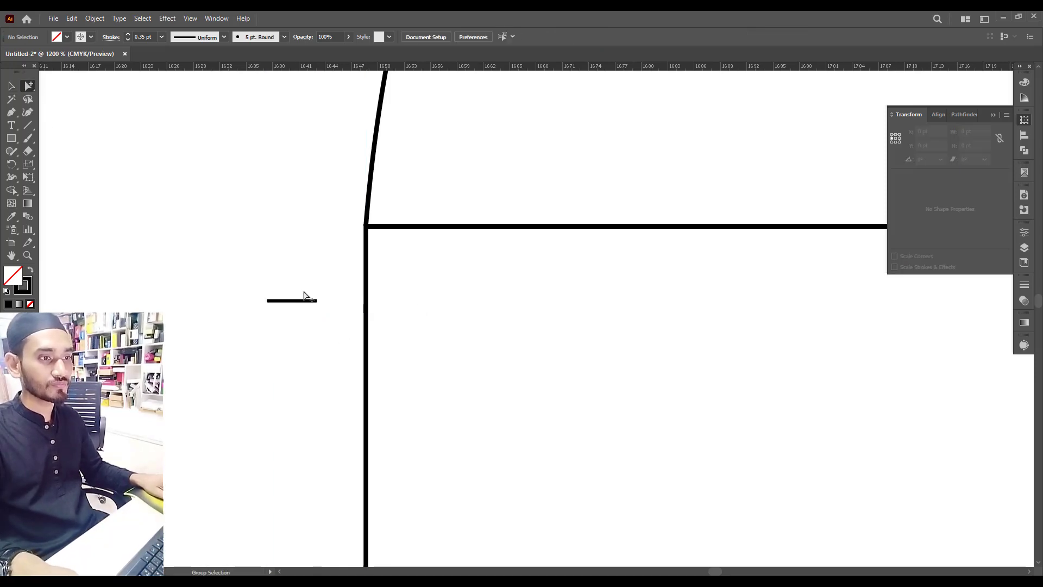
- Move the duplicated crease mark near the upper rounded flap up into line with that flap's fold
drag(308, 307, 322, 227)
click(328, 282)
scroll(326, 275, down, 6)
- Move the duplicated crease mark near the lower rounded flap down into line with that flap's fold
drag(294, 461, 312, 177)
drag(371, 435, 394, 112)
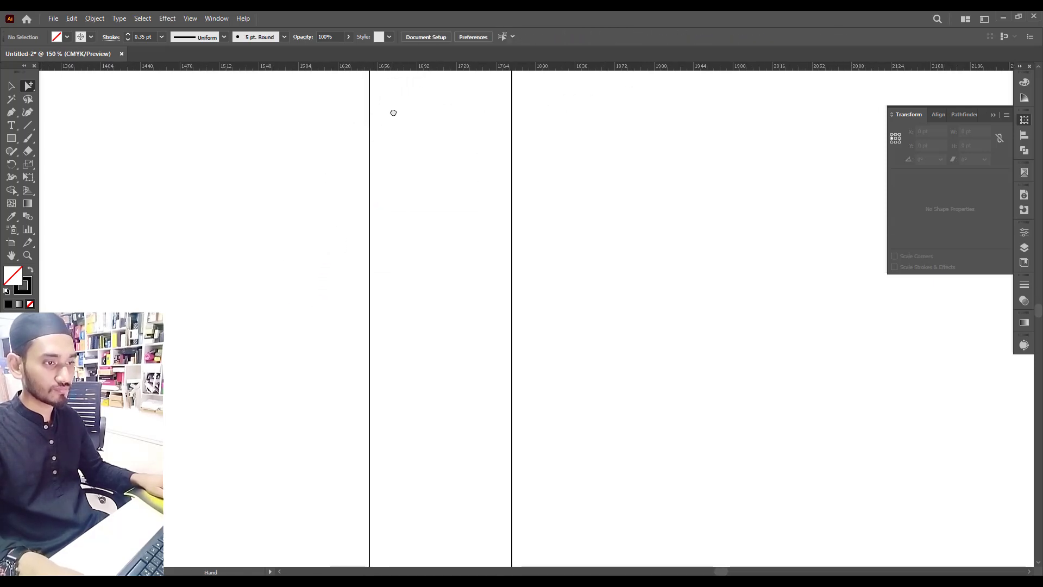
scroll(440, 250, down, 3)
drag(444, 425, 439, 358)
scroll(441, 359, up, 7)
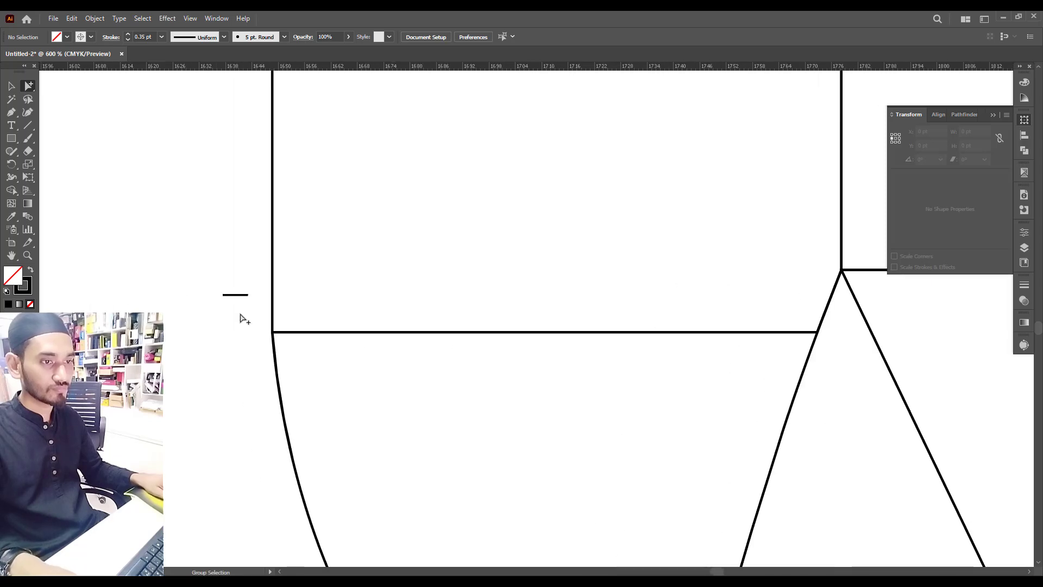
drag(246, 303, 247, 336)
key(ctrl+z)
click(242, 361)
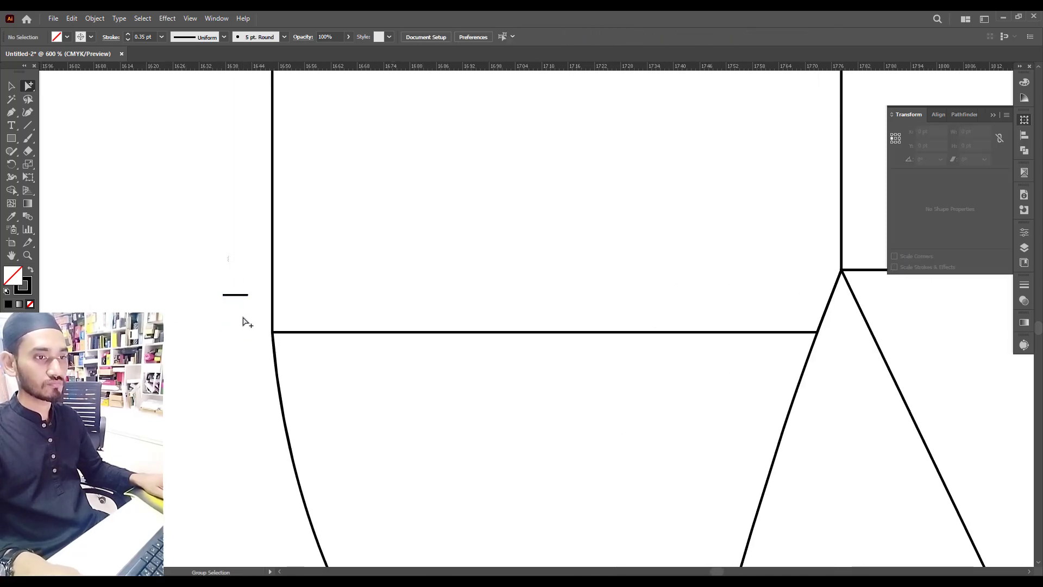
drag(245, 296, 239, 328)
click(232, 300)
scroll(250, 296, down, 6)
- Duplicate the vertical crease mark above the main panel's corner to the end of the first tab on its upper edge
drag(347, 245, 263, 372)
scroll(336, 334, down, 1)
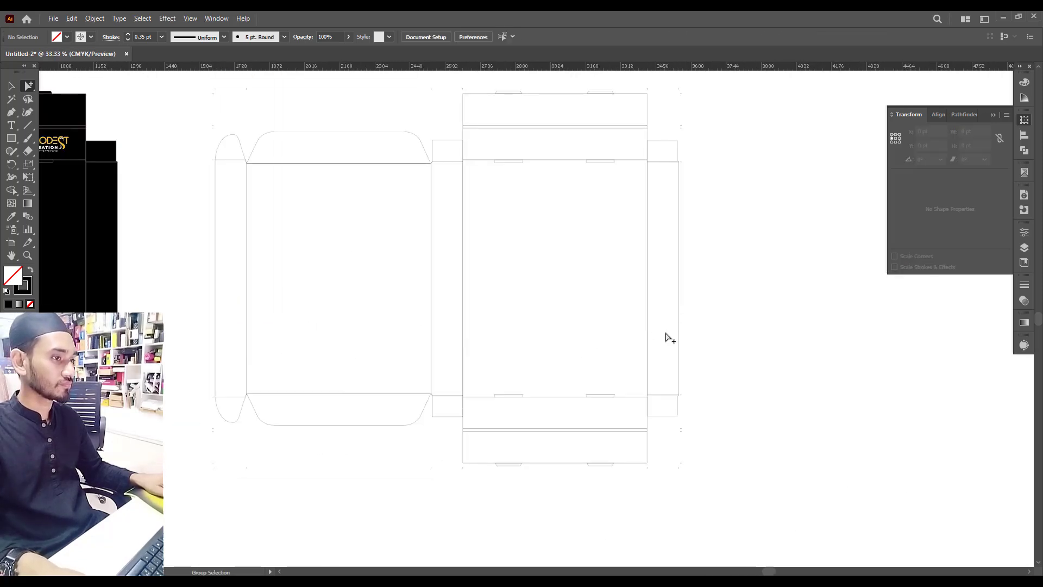
drag(676, 272, 664, 332)
scroll(543, 235, down, 1)
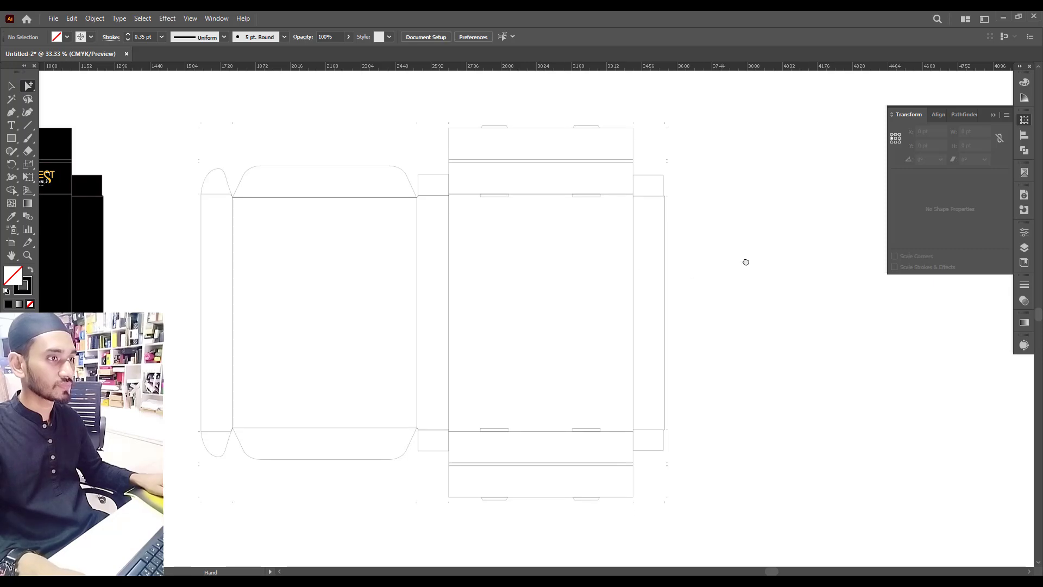
scroll(745, 261, left, 1)
scroll(562, 137, up, 2)
scroll(561, 135, right, 1)
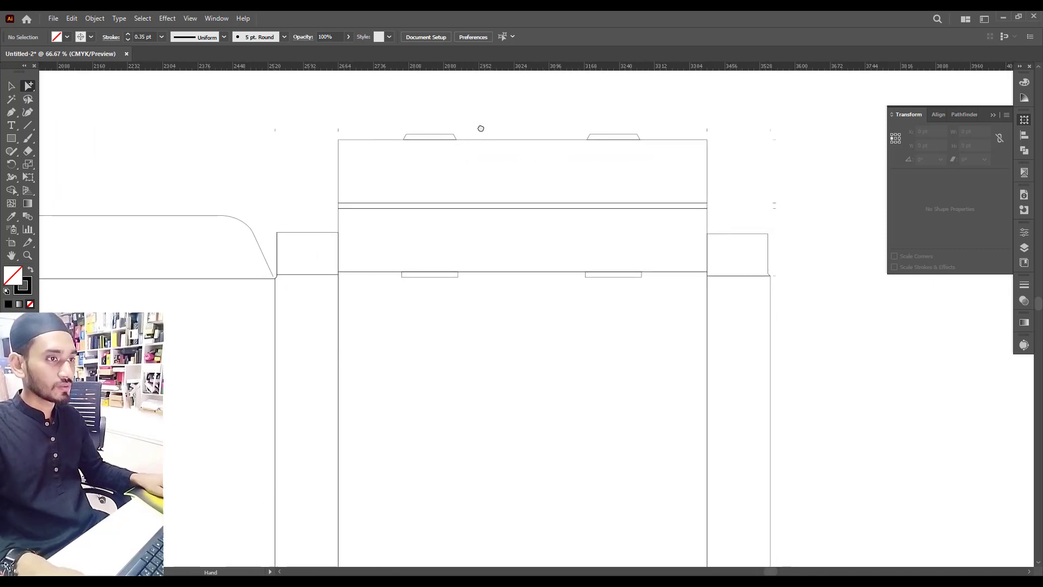
scroll(480, 128, up, 2)
drag(271, 150, 418, 170)
click(491, 143)
drag(484, 141, 306, 139)
- Duplicate vertical crease marks above both ends of the second tab on the main panel's upper edge
drag(240, 146, 652, 188)
drag(706, 105, 367, 116)
click(341, 166)
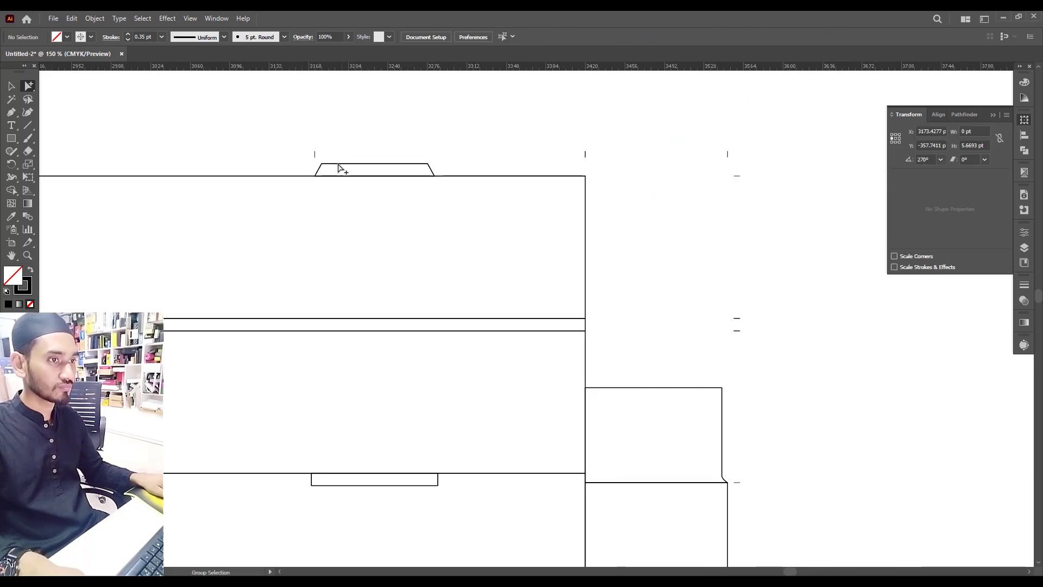
drag(315, 154, 435, 181)
click(478, 145)
- Duplicate vertical crease marks below the main panel for the first lower tab's ends and the start of the second
scroll(482, 144, down, 3)
scroll(340, 261, down, 2)
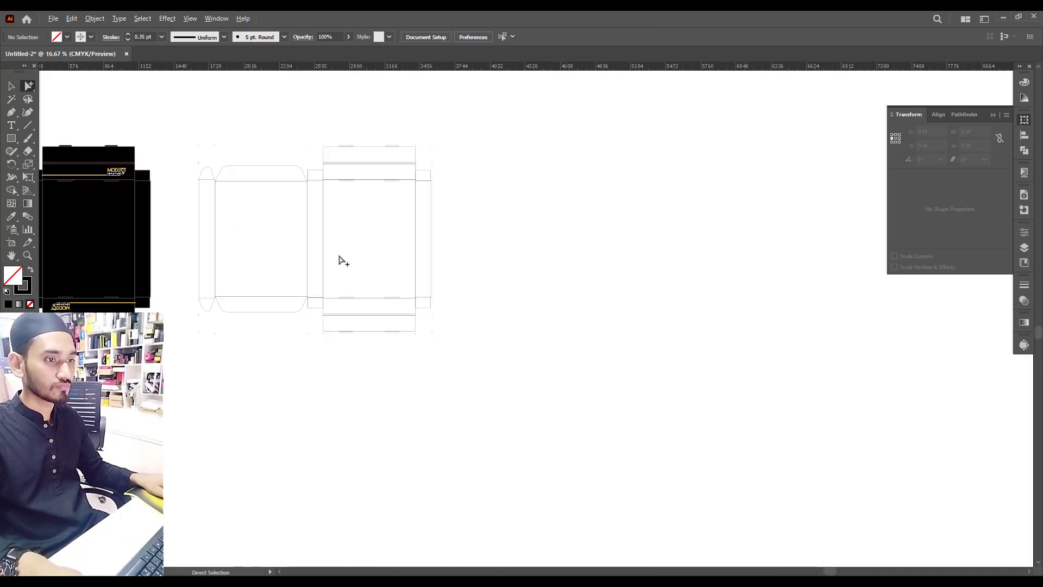
scroll(340, 333, up, 4)
drag(244, 349, 615, 380)
click(620, 359)
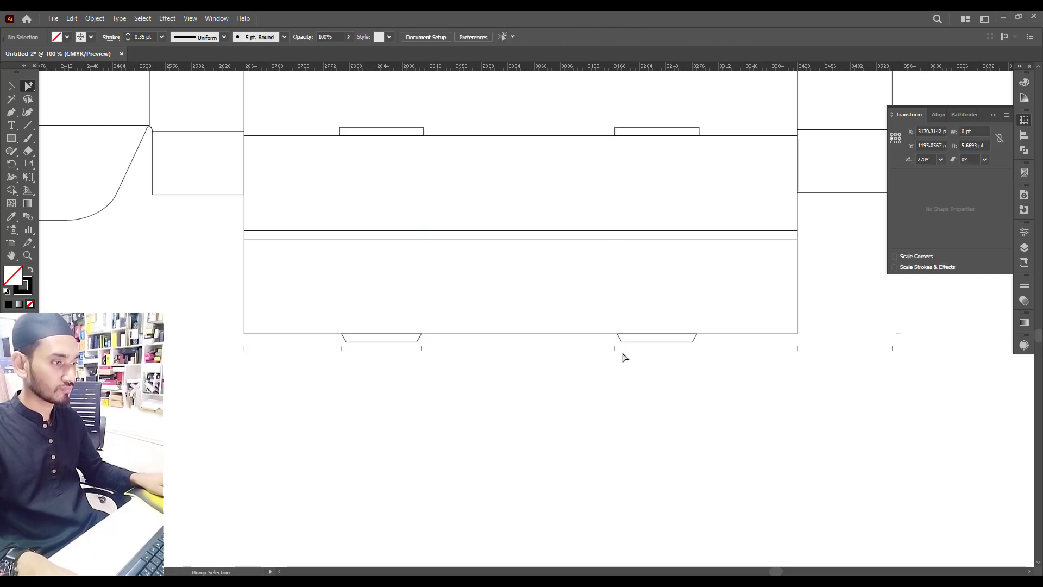
- Align and duplicate the vertical crease marks below both ends of the second tab on the main panel's lower edge
scroll(623, 355, up, 6)
drag(560, 317, 900, 391)
scroll(581, 325, down, 3)
drag(831, 398, 571, 427)
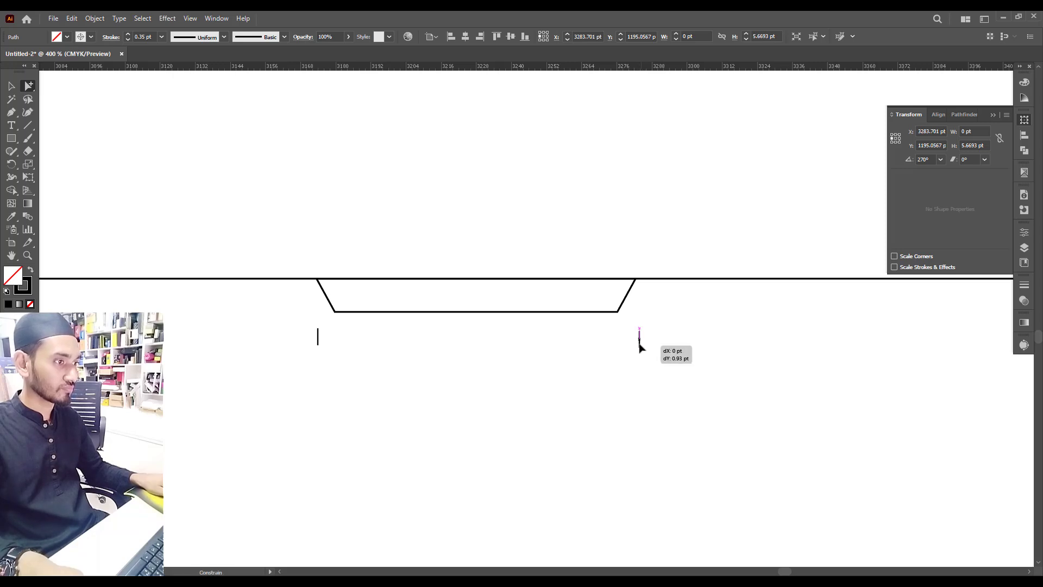
click(652, 375)
scroll(677, 419, down, 8)
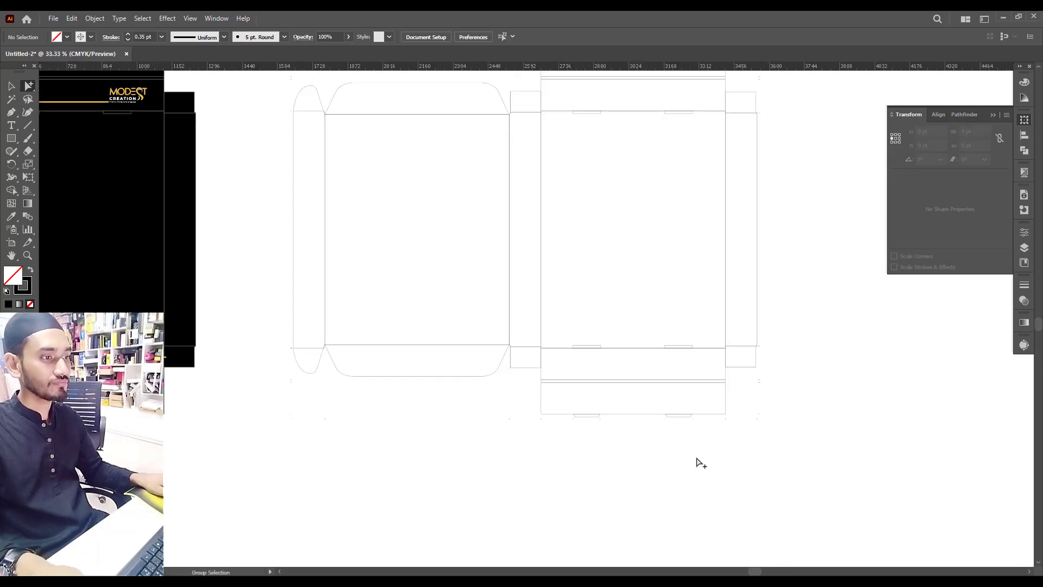
- Group the whole dieline together with all its crease marks
drag(679, 466, 666, 490)
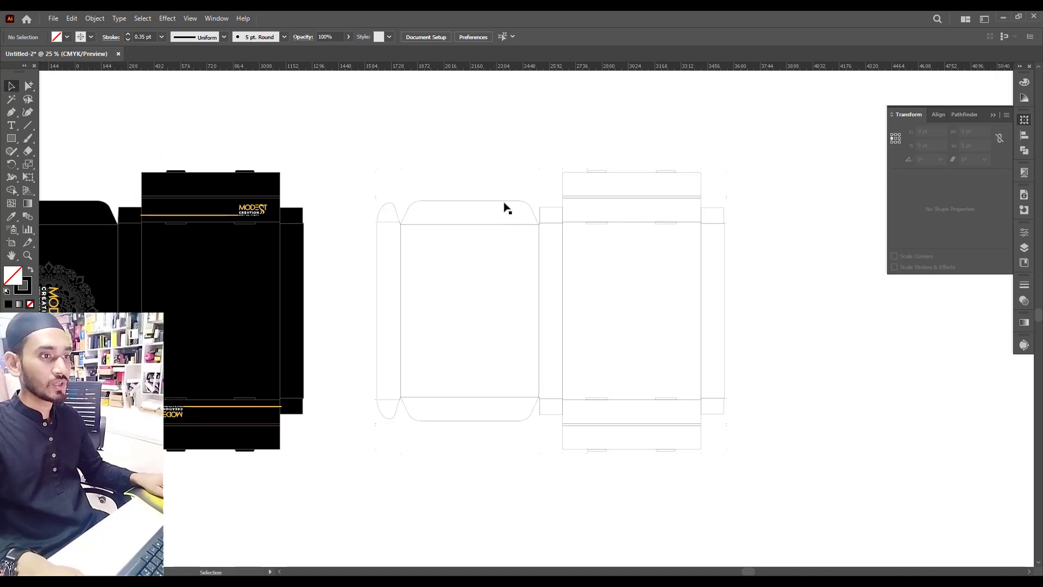
drag(360, 127, 865, 476)
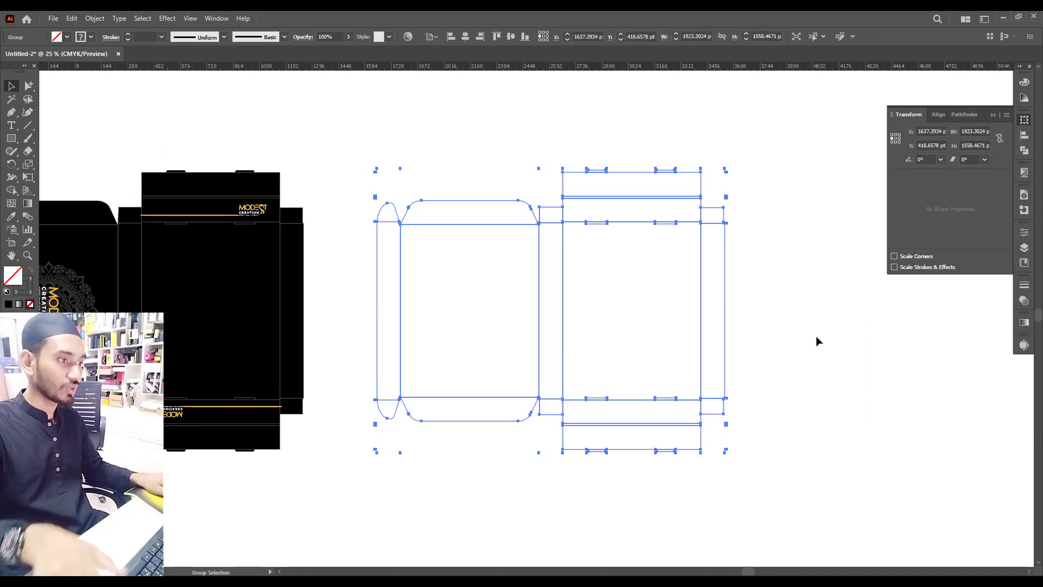
click(776, 335)
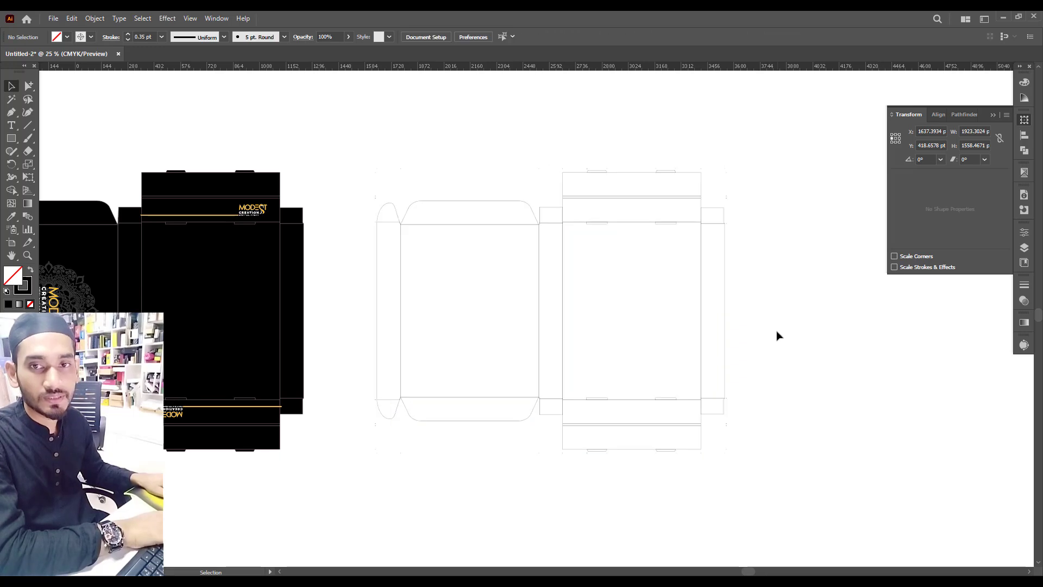
- Place a vertical ruler guide at the horizontal centre of the grouped dieline and crease marks
drag(493, 123, 587, 503)
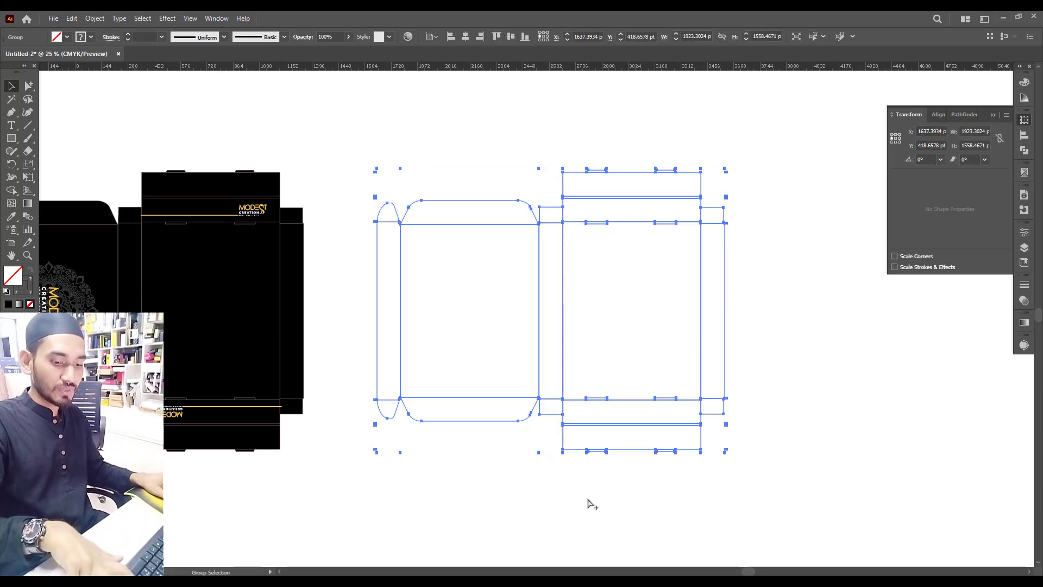
scroll(568, 444, up, 5)
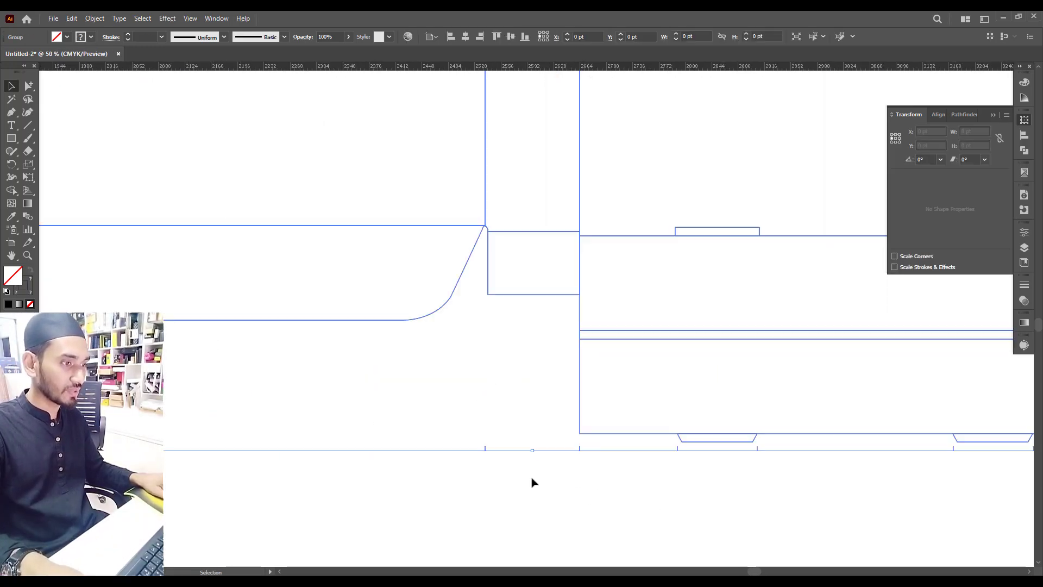
scroll(532, 483, up, 2)
scroll(545, 463, down, 5)
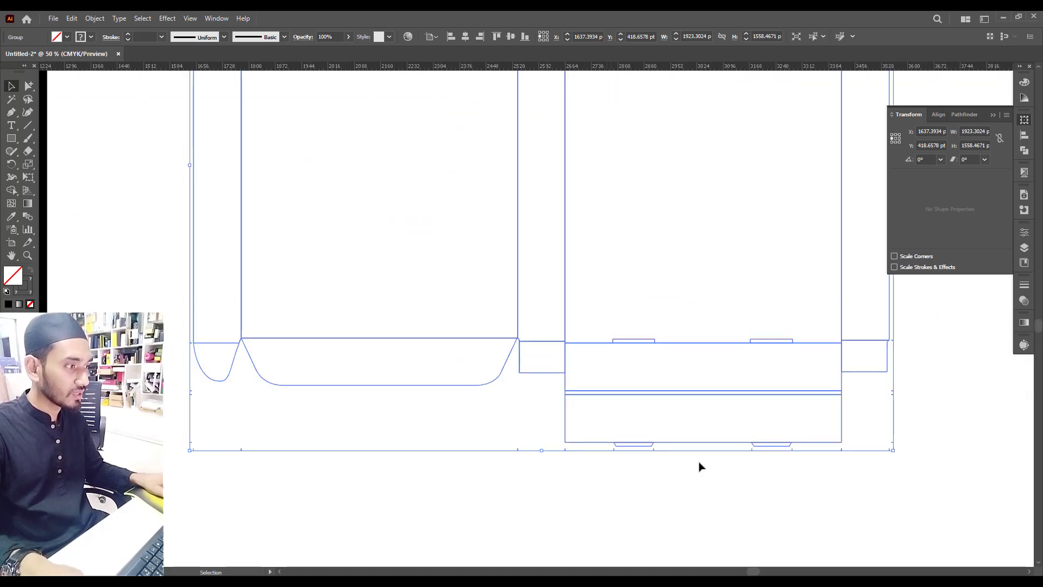
scroll(532, 469, up, 4)
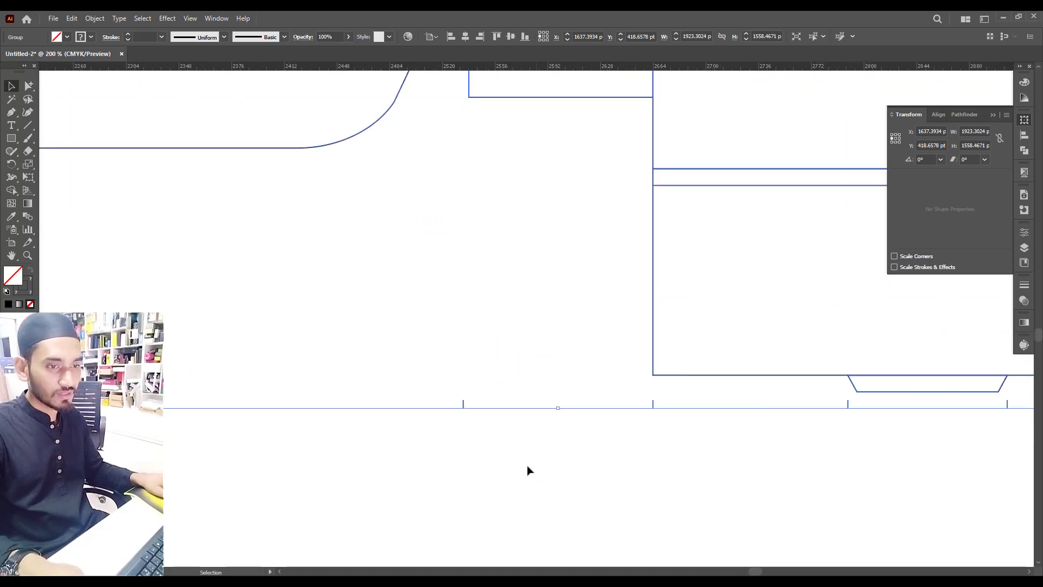
drag(4, 408, 559, 366)
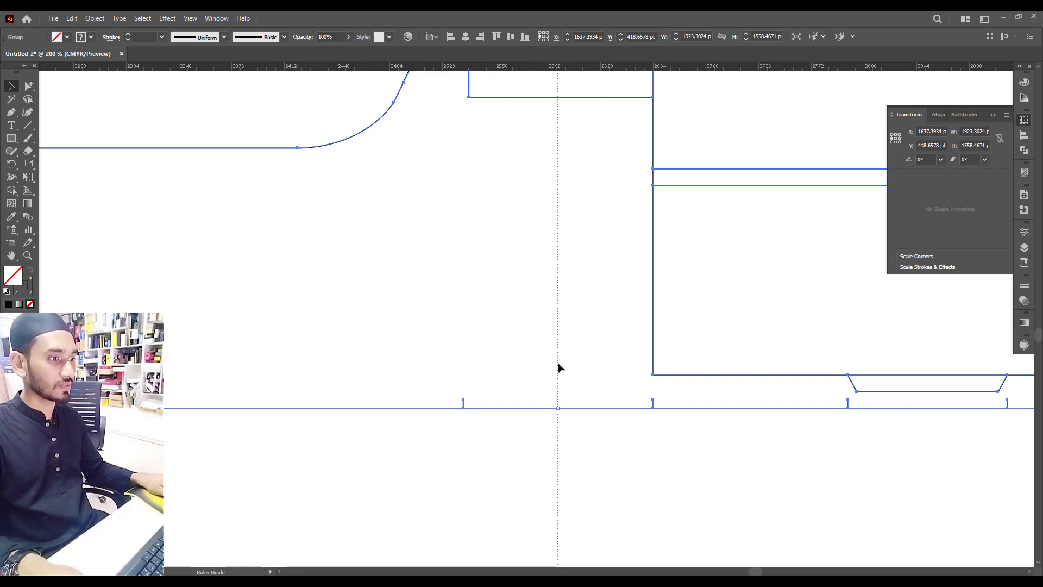
click(584, 450)
- Open the GP Mark file from the Desktop
click(55, 18)
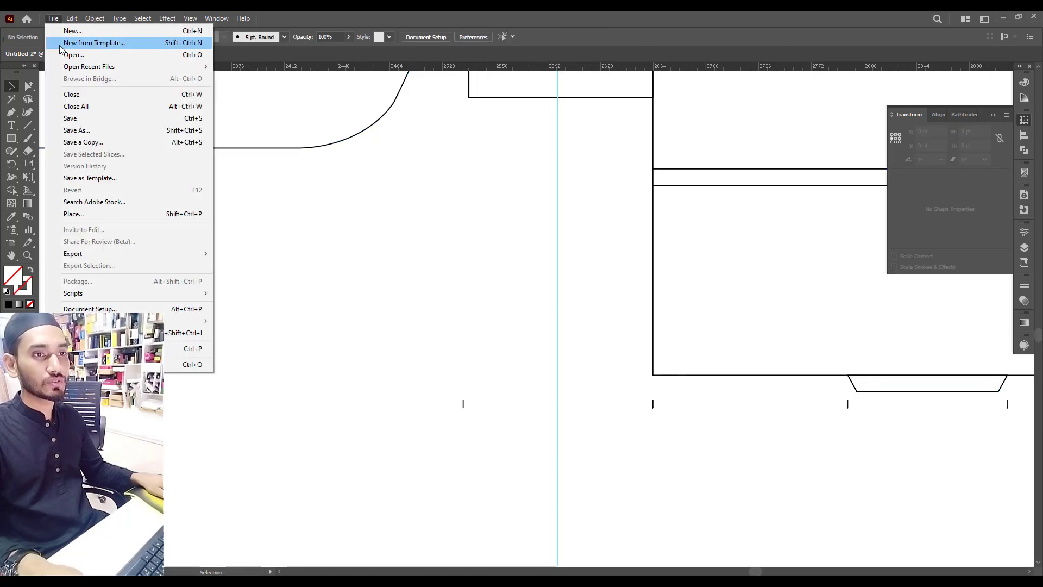
click(68, 51)
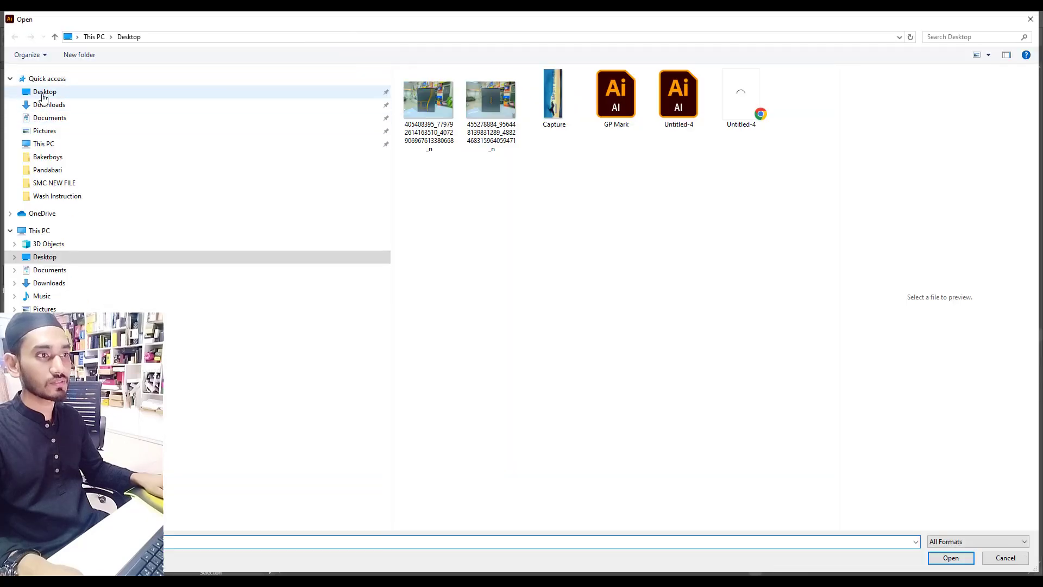
click(43, 91)
double_click(643, 99)
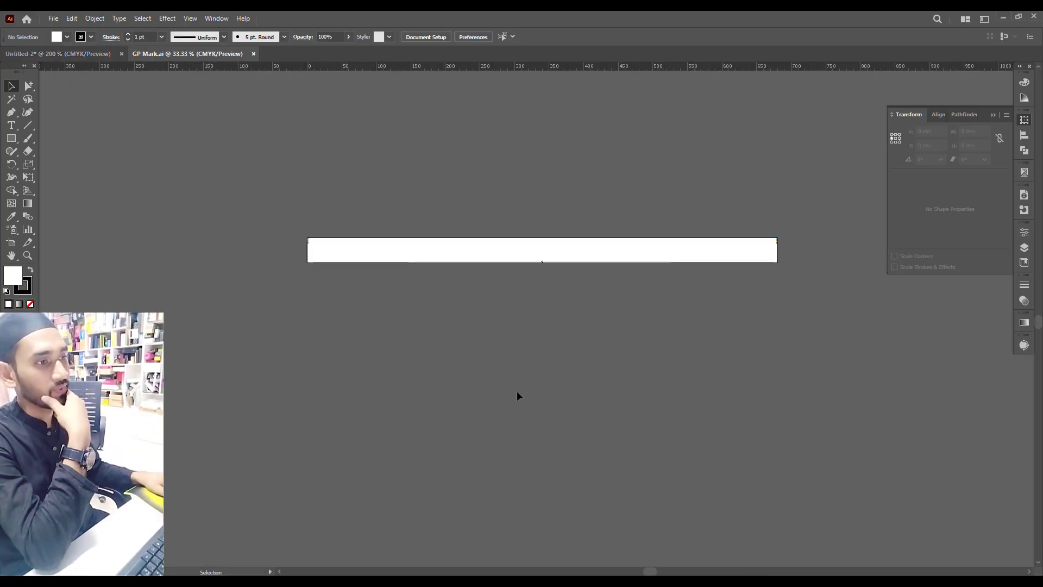
- Copy all the artwork in GP Mark.ai and return to the Untitled-2 document at the centre guide below the dieline
scroll(522, 390, up, 1)
drag(215, 190, 887, 397)
key(ctrl+c)
click(840, 410)
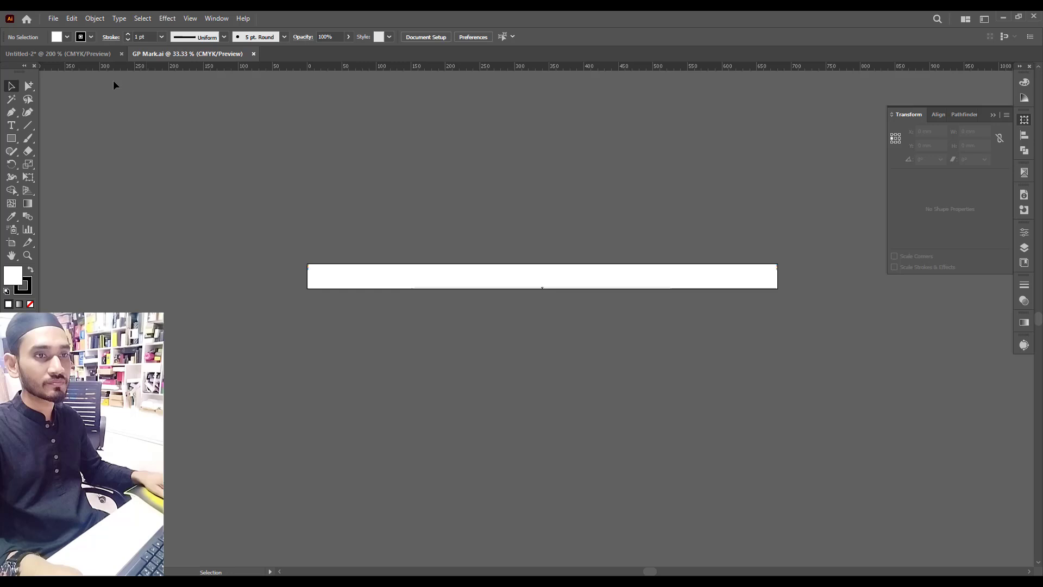
click(59, 53)
scroll(563, 417, up, 1)
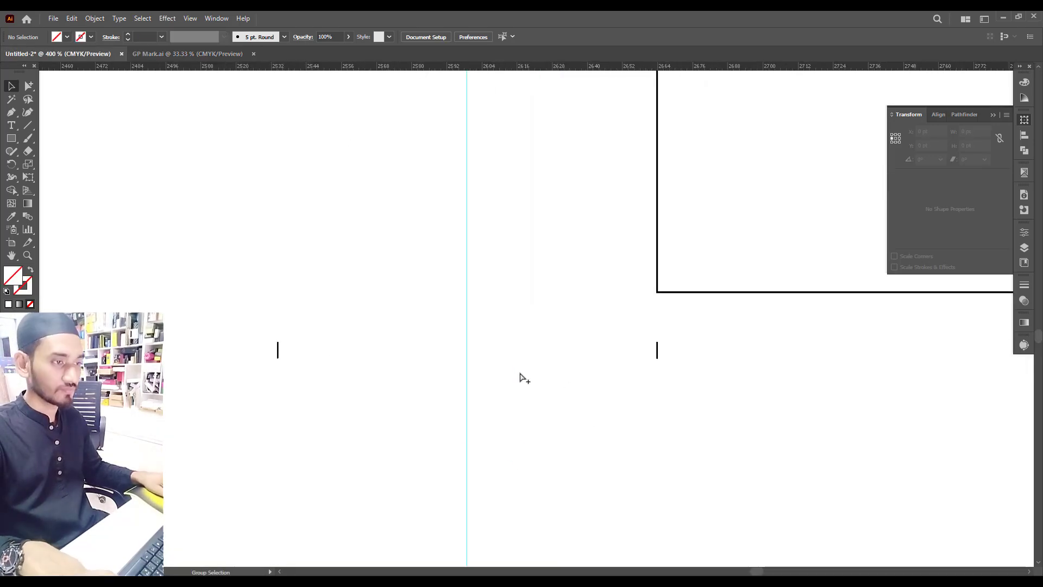
- Paste the GP mark artwork and align it on the centre guide beneath the dieline, level with the lower crease marks
key(ctrl+v)
drag(520, 461, 456, 357)
scroll(466, 359, up, 5)
scroll(473, 330, down, 4)
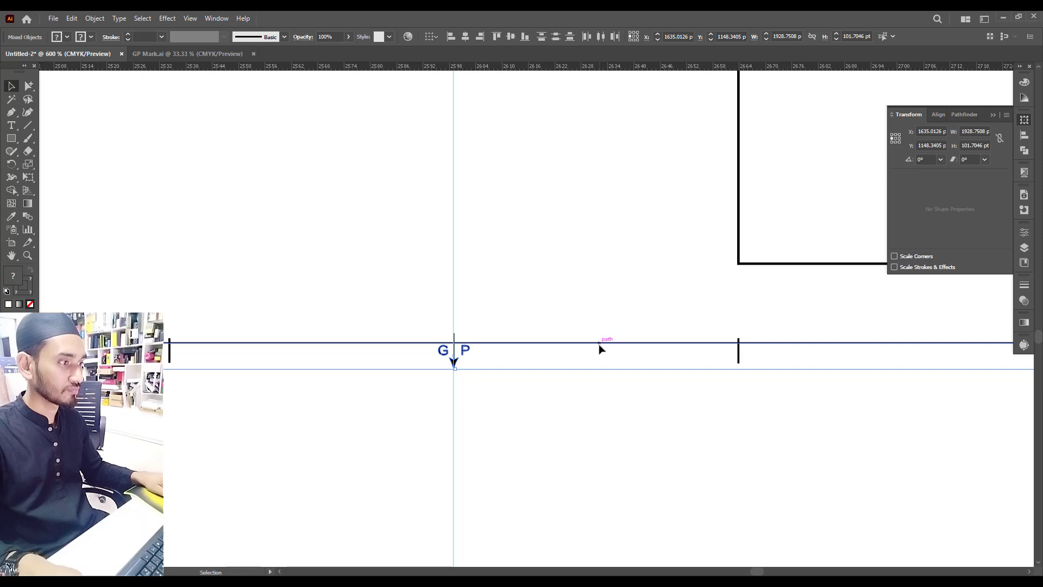
scroll(591, 353, down, 6)
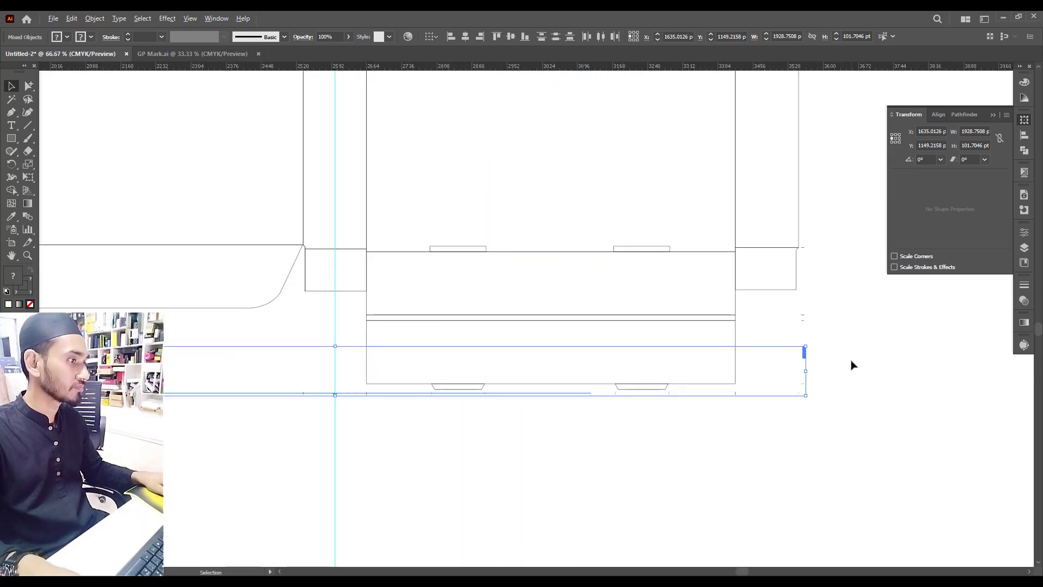
scroll(852, 365, up, 1)
click(797, 402)
- Remove the vertical centre guide and group the dieline, crease marks and GP marks together
scroll(797, 402, down, 2)
drag(462, 444, 687, 445)
drag(535, 477, 845, 510)
scroll(338, 242, down, 1)
scroll(344, 361, down, 3)
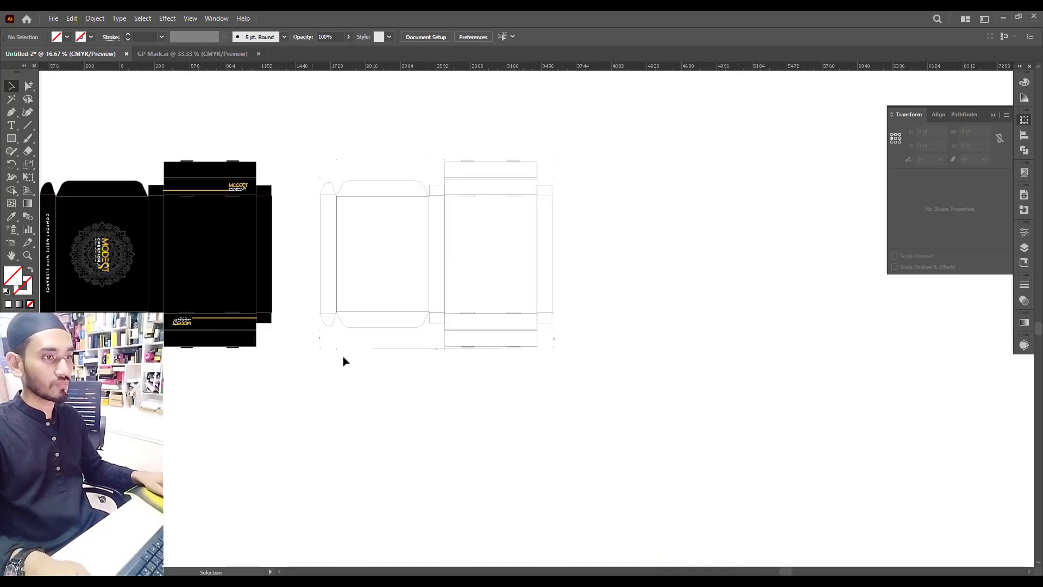
scroll(344, 361, up, 2)
drag(303, 162, 766, 491)
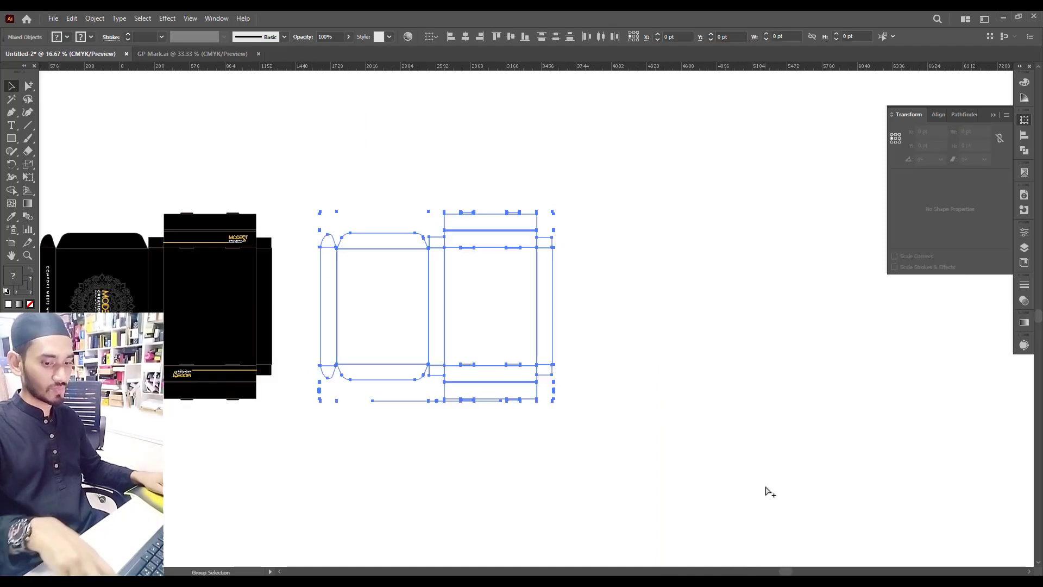
click(721, 484)
scroll(553, 388, up, 1)
drag(592, 433, 636, 467)
drag(283, 148, 377, 269)
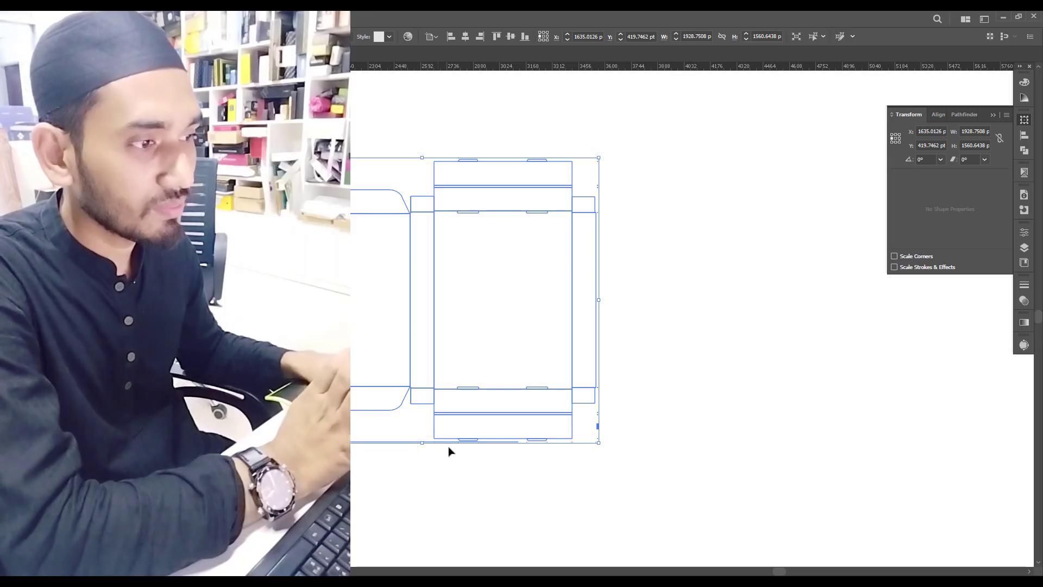
- Duplicate the grouped dieline with all its marks beside the original, leaving a gap between the two
click(556, 473)
drag(222, 122, 771, 501)
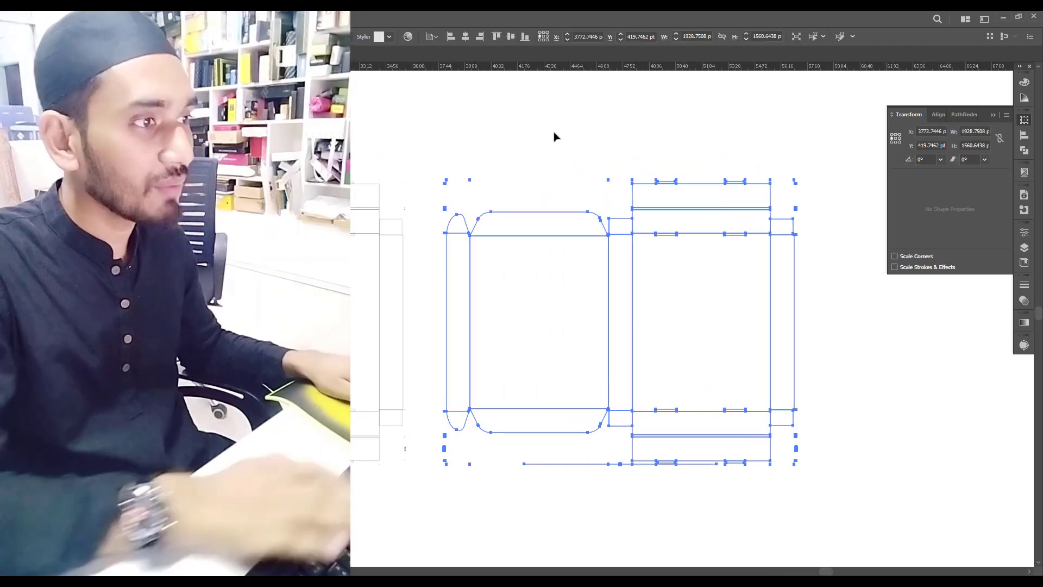
key(v)
click(567, 131)
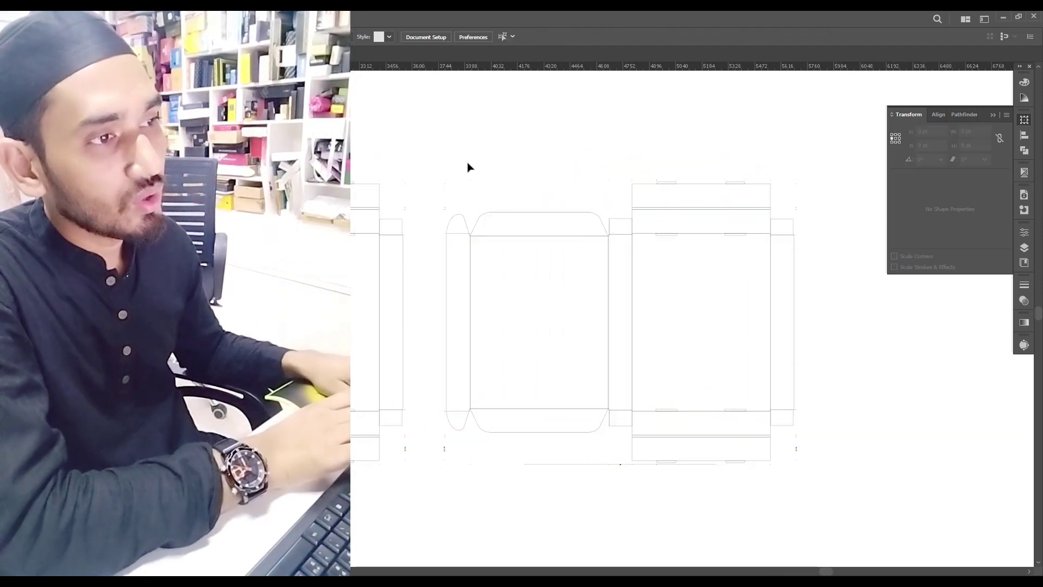
click(554, 333)
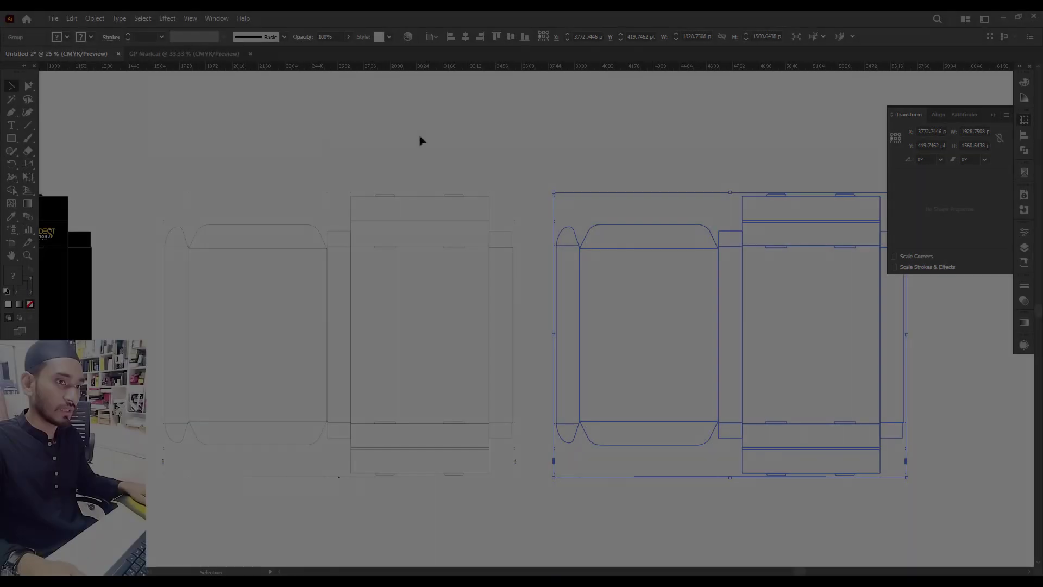
click(420, 136)
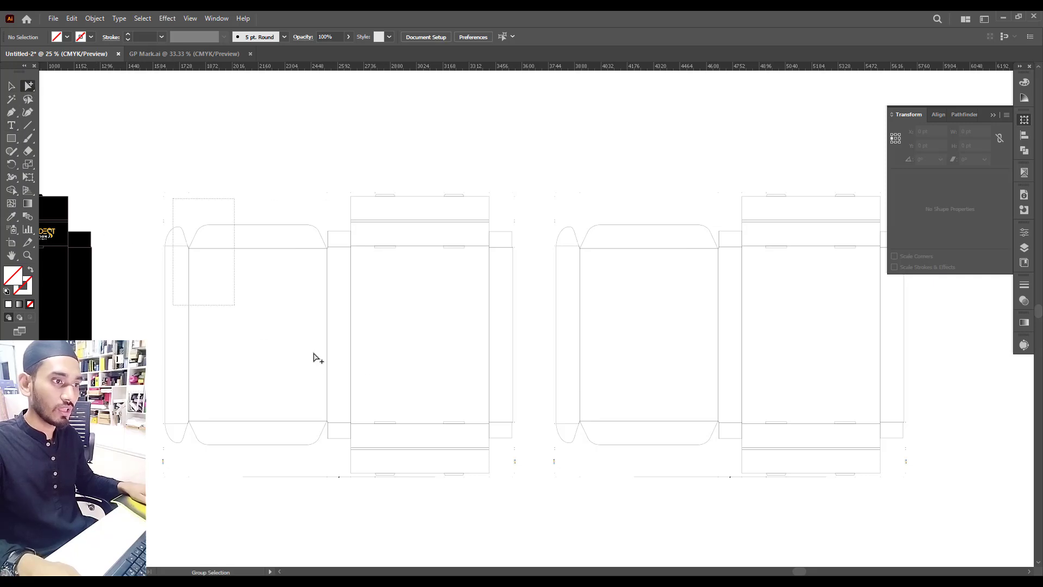
- Convert the original dieline's panel outlines and fold lines into guides, excluding its crease and GP marks
drag(313, 357, 501, 466)
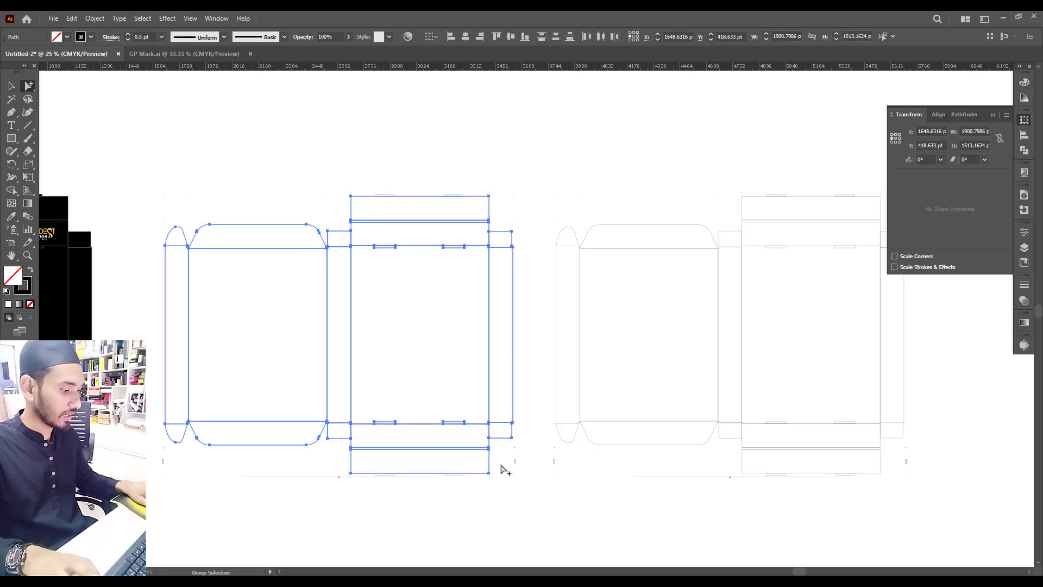
key(v)
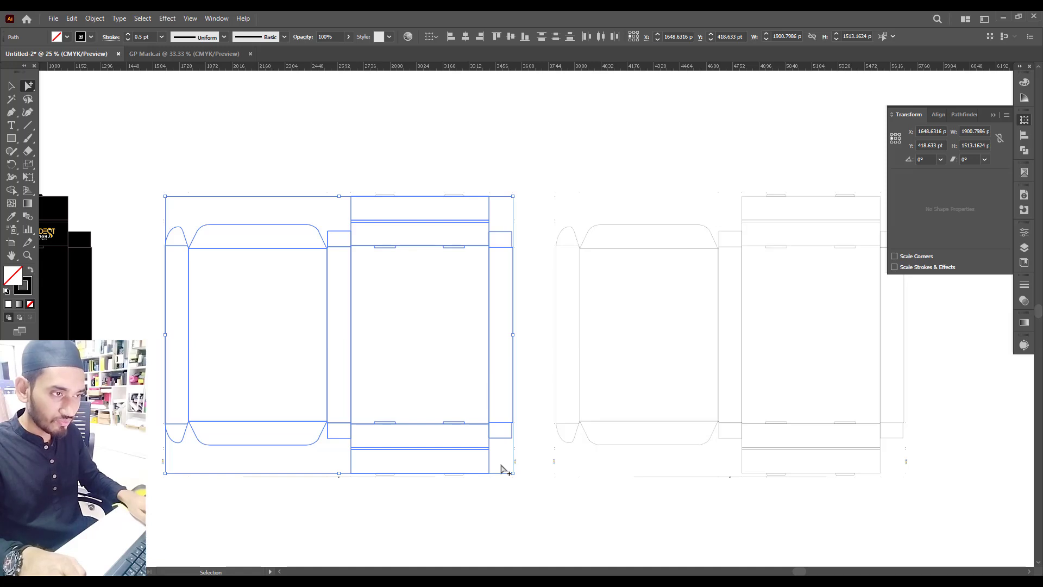
key(ctrl+c)
- Convert the four tab and slot groups on the original dieline's upper and lower flaps into guides
drag(380, 177, 387, 478)
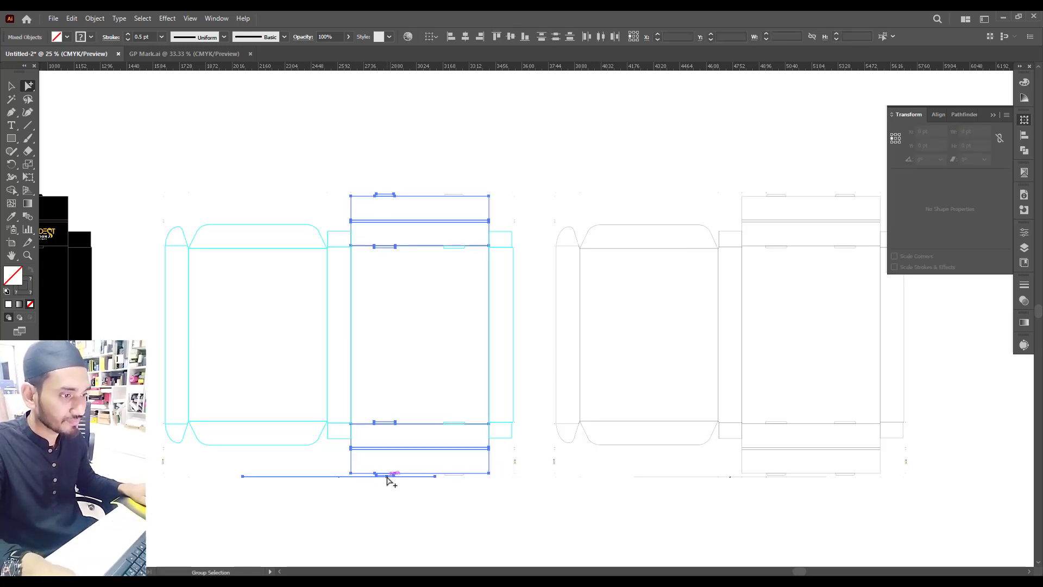
click(476, 178)
double_click(391, 195)
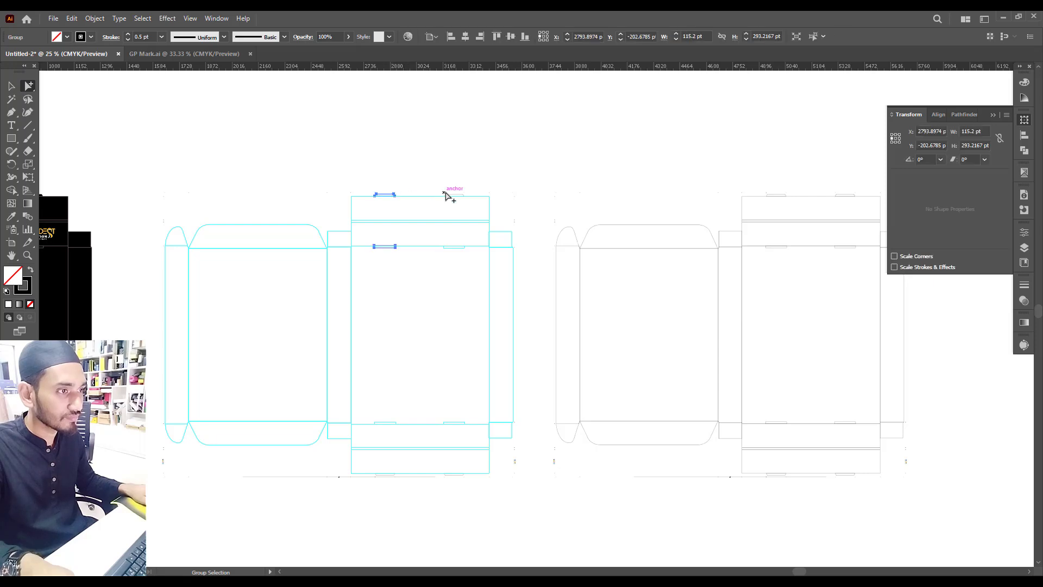
click(472, 174)
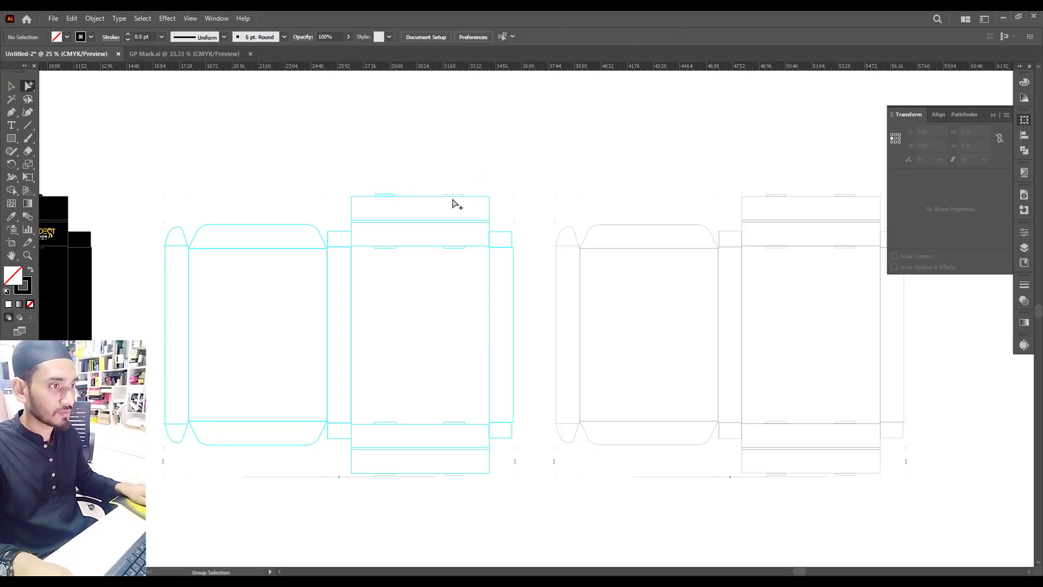
double_click(453, 195)
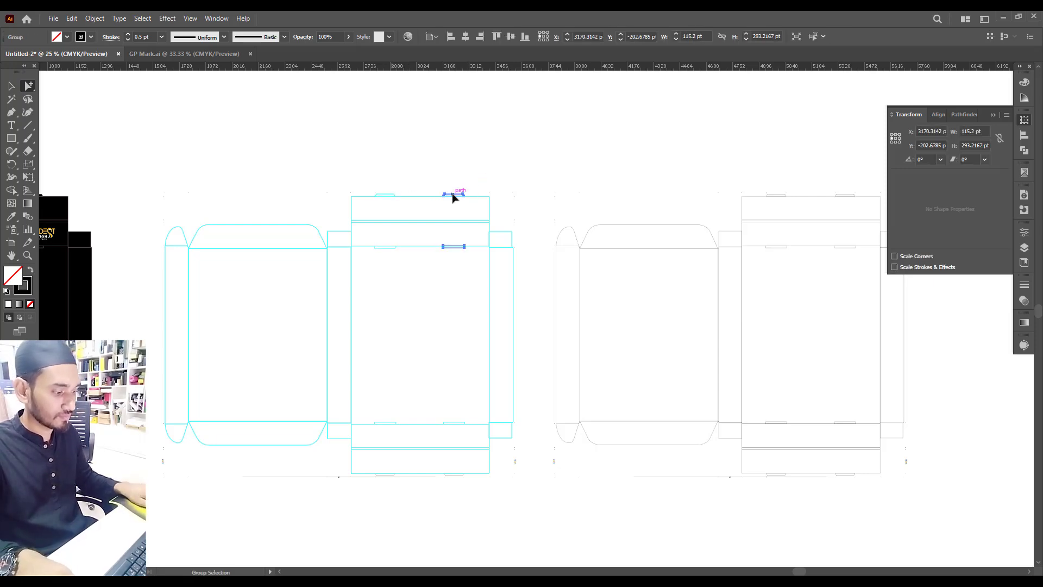
click(488, 121)
click(384, 477)
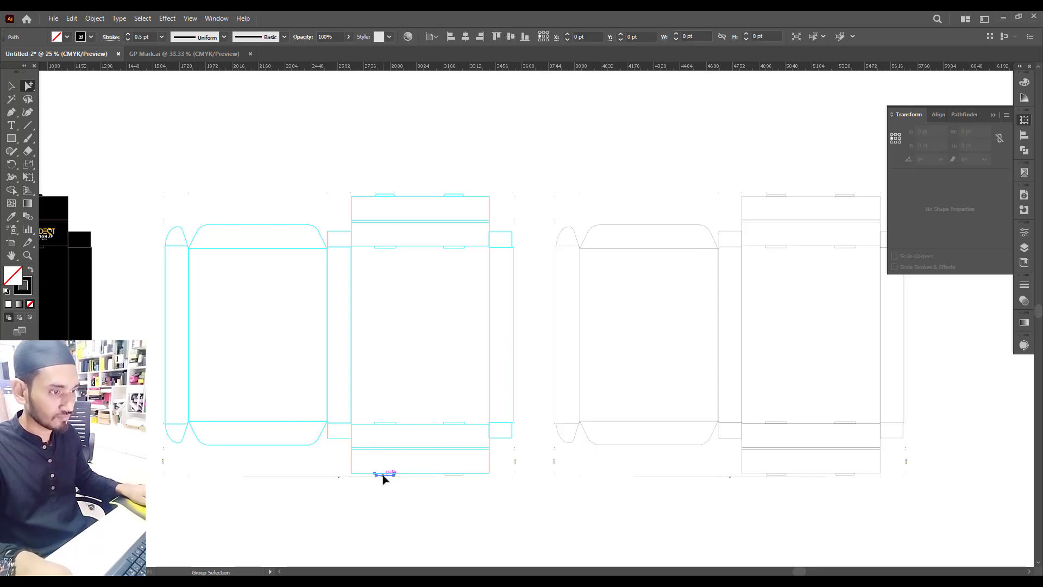
alt+click(383, 477)
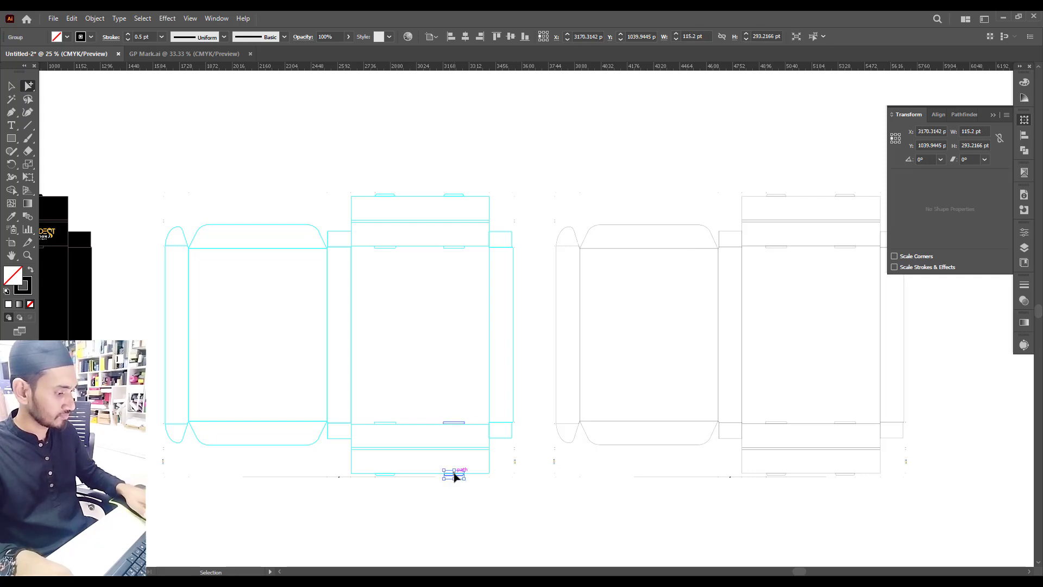
click(465, 521)
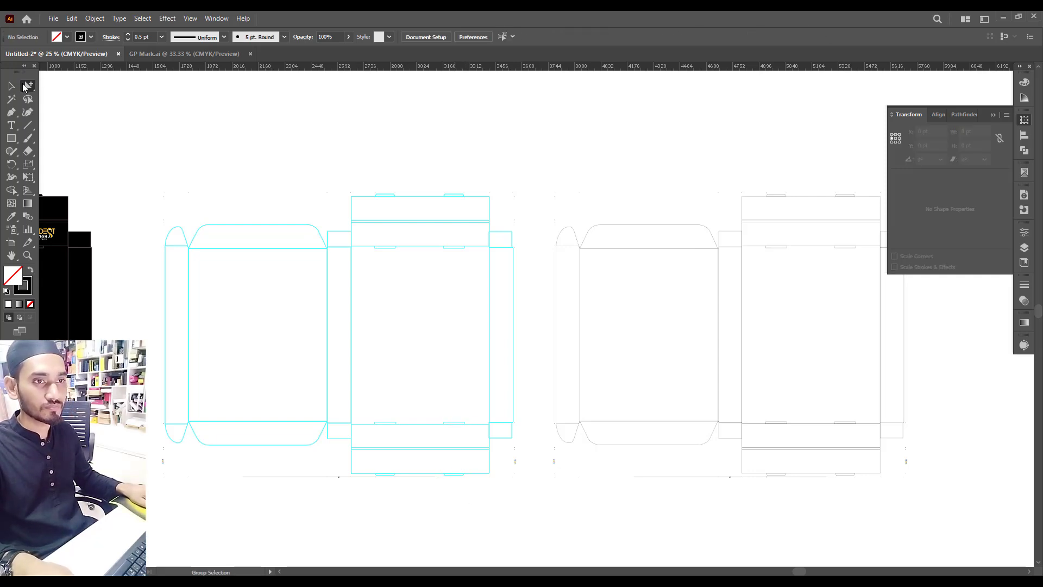
drag(122, 157, 530, 498)
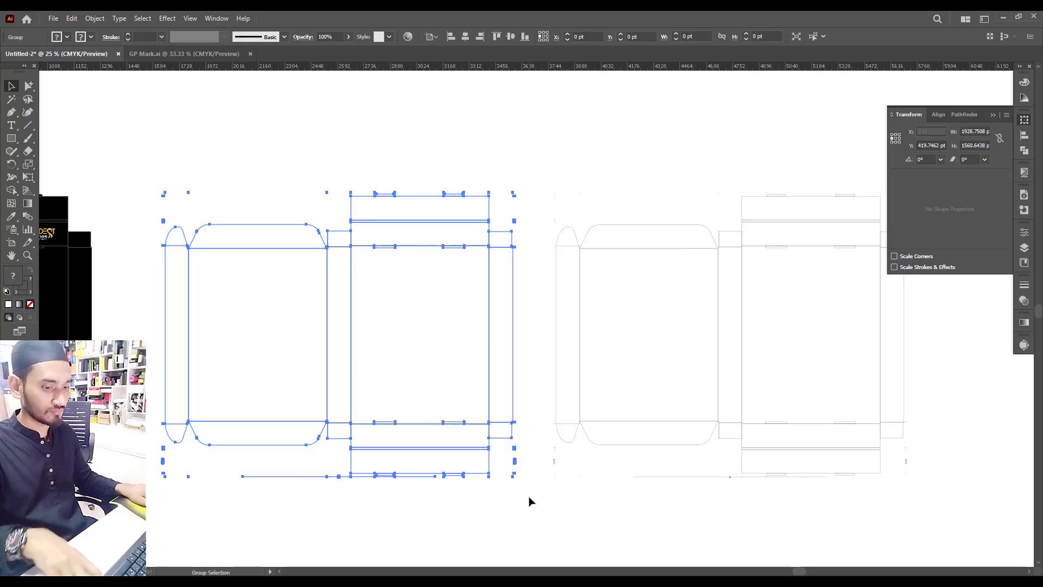
click(271, 117)
- Group all parts of the black Modest Creation box artwork
drag(298, 124, 531, 110)
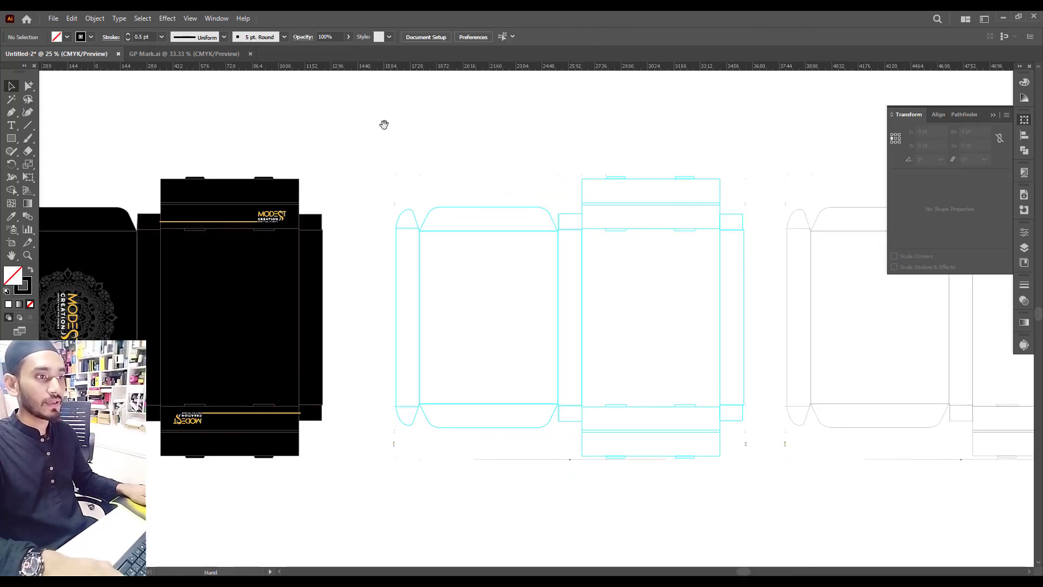
drag(384, 124, 502, 131)
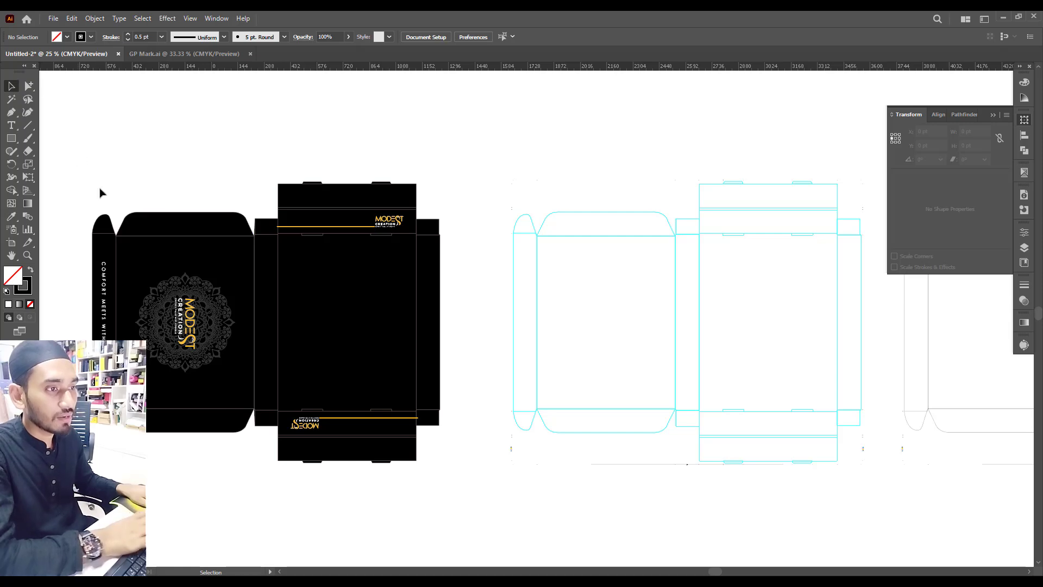
drag(76, 155, 351, 480)
key(ctrl+g)
click(475, 503)
- Move the grouped Modest Creation artwork onto the guide dieline, aligning its panel edges exactly with the guides
drag(243, 319, 575, 319)
alt+scroll(575, 234, up, 8)
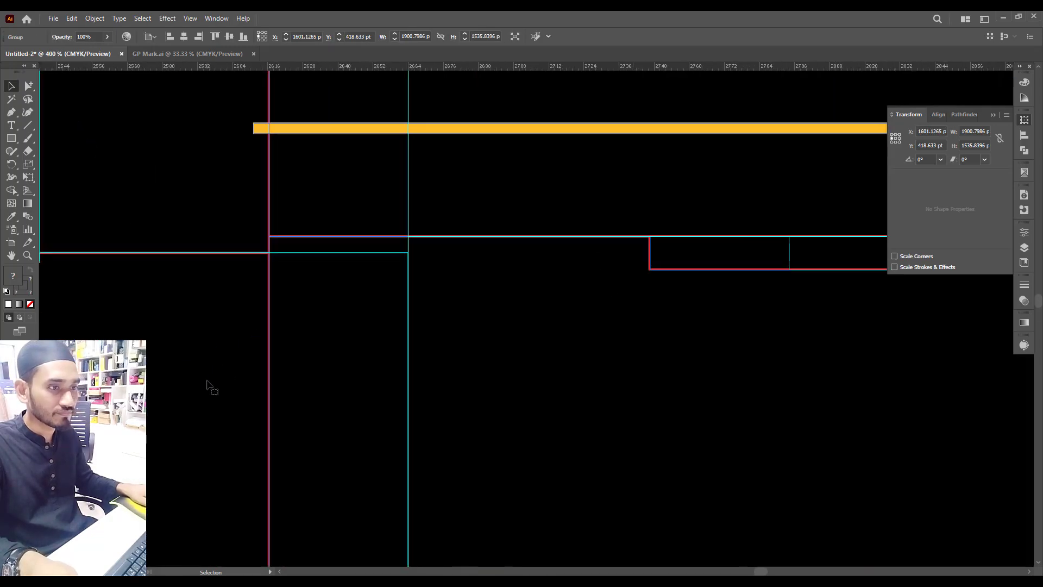
drag(311, 343, 409, 346)
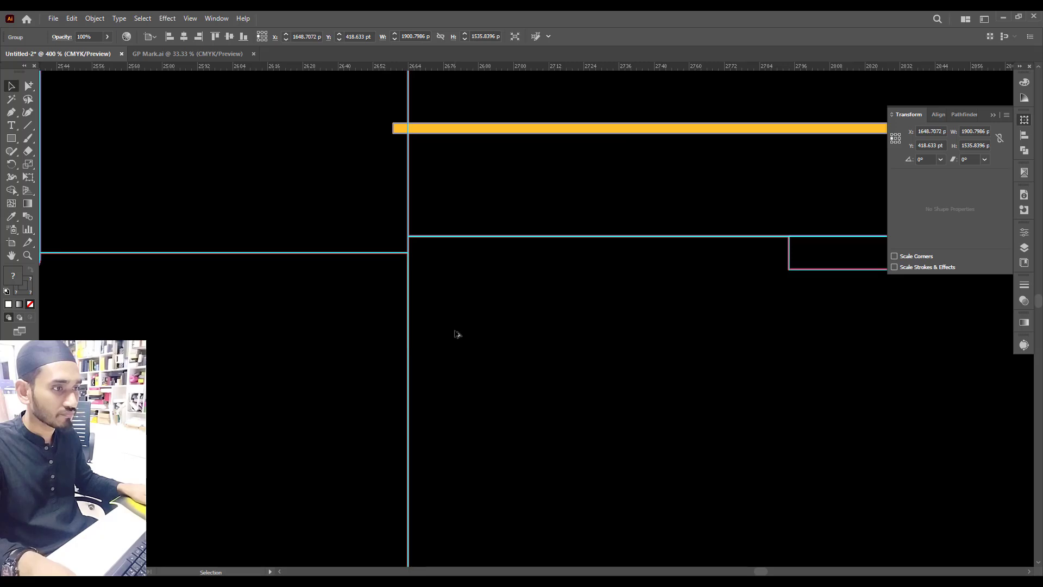
alt+scroll(451, 347, down, 6)
click(447, 151)
alt+scroll(454, 155, down, 2)
drag(421, 128, 439, 135)
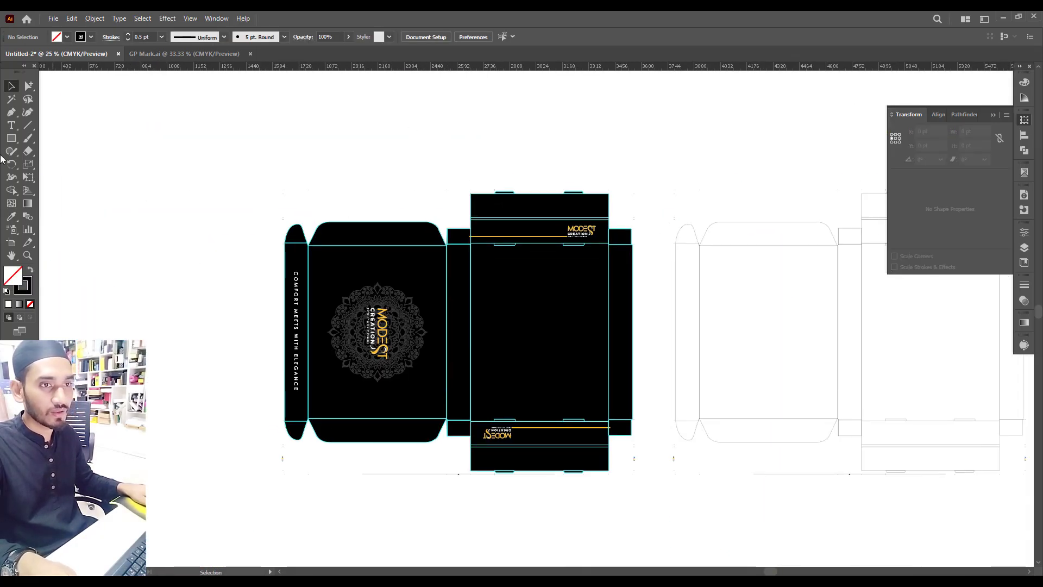
- Draw a rectangle about 415 × 216 pt starting at the corner of the dieline's upper-left crease marks
click(11, 138)
alt+scroll(430, 269, up, 1)
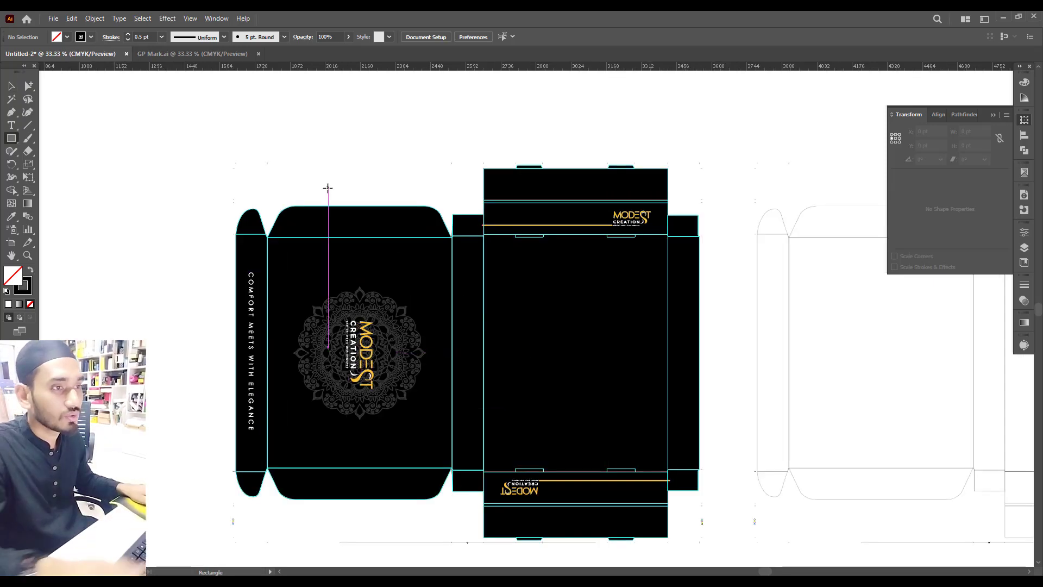
alt+scroll(242, 174, up, 4)
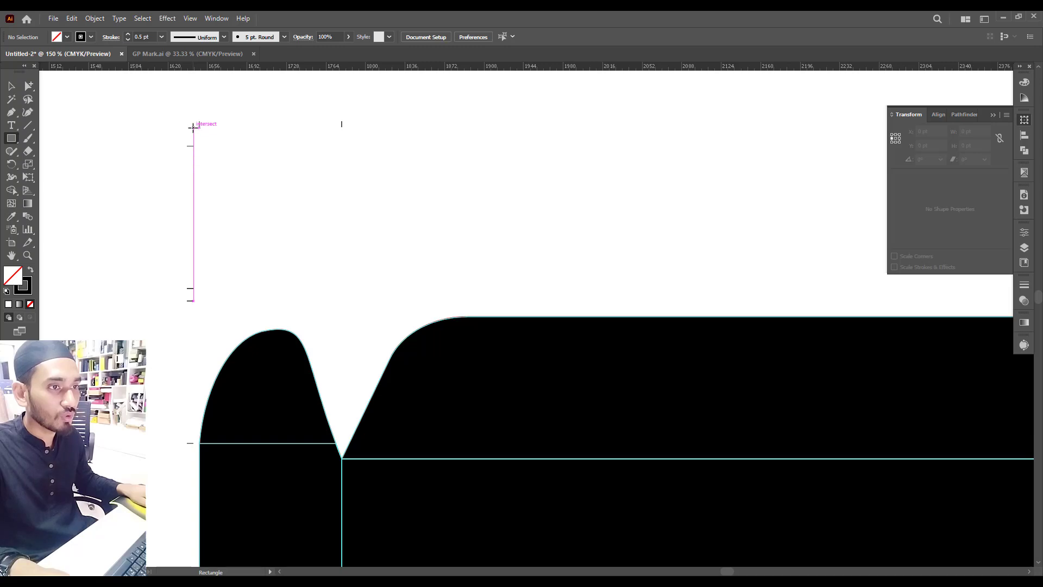
drag(194, 128, 648, 365)
click(11, 85)
- Resize the rectangle to about 1912 × 1547 pt so it covers the whole dieline up to the crease marks
alt+scroll(227, 177, down, 6)
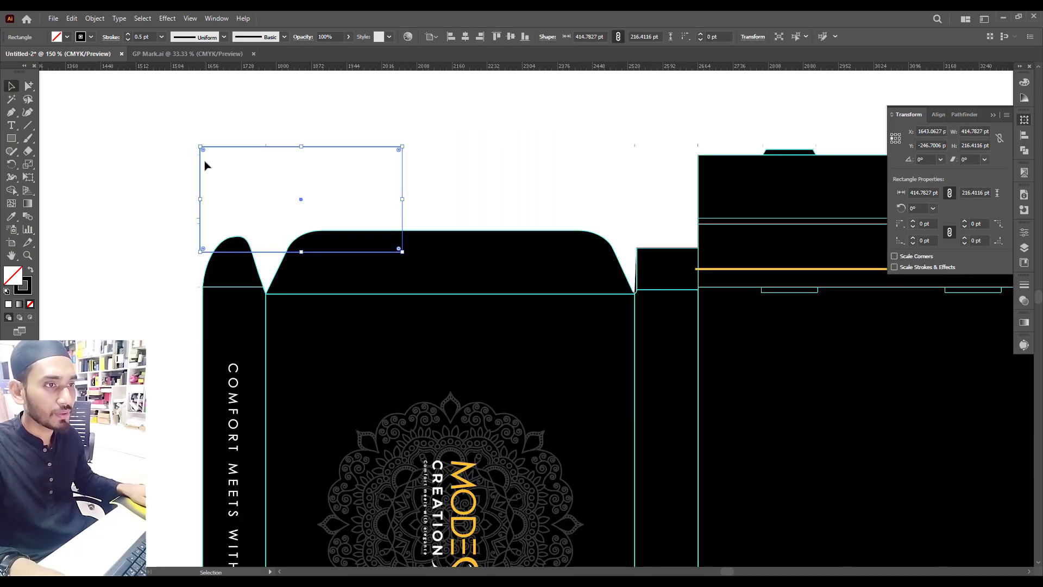
drag(275, 199, 449, 358)
alt+scroll(458, 359, up, 6)
alt+scroll(546, 400, down, 2)
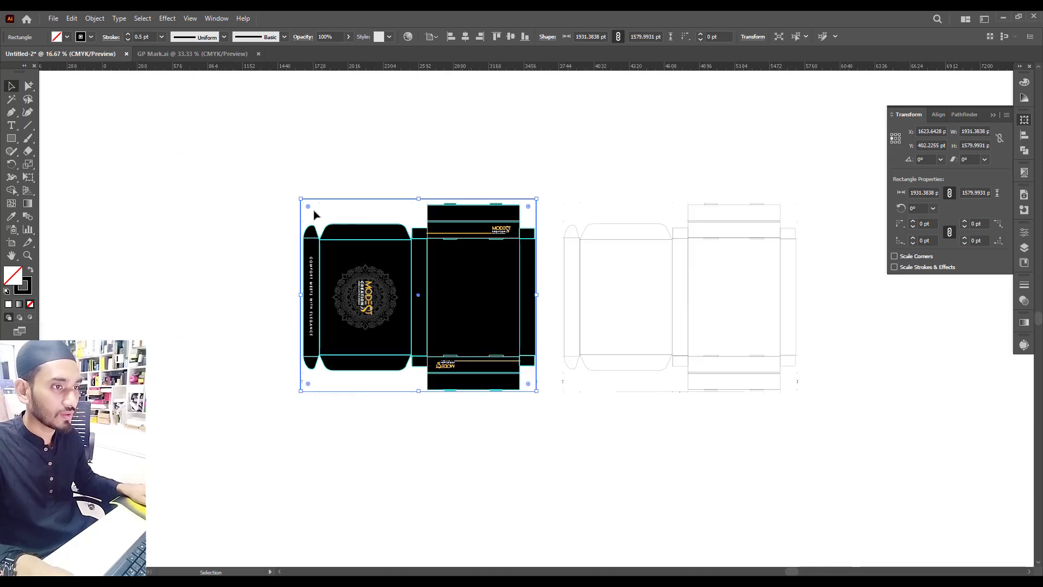
alt+scroll(298, 192, up, 3)
drag(316, 255, 328, 276)
- Apply the artwork's black fill to the rectangle with the Eyedropper and send it behind the artwork
click(11, 216)
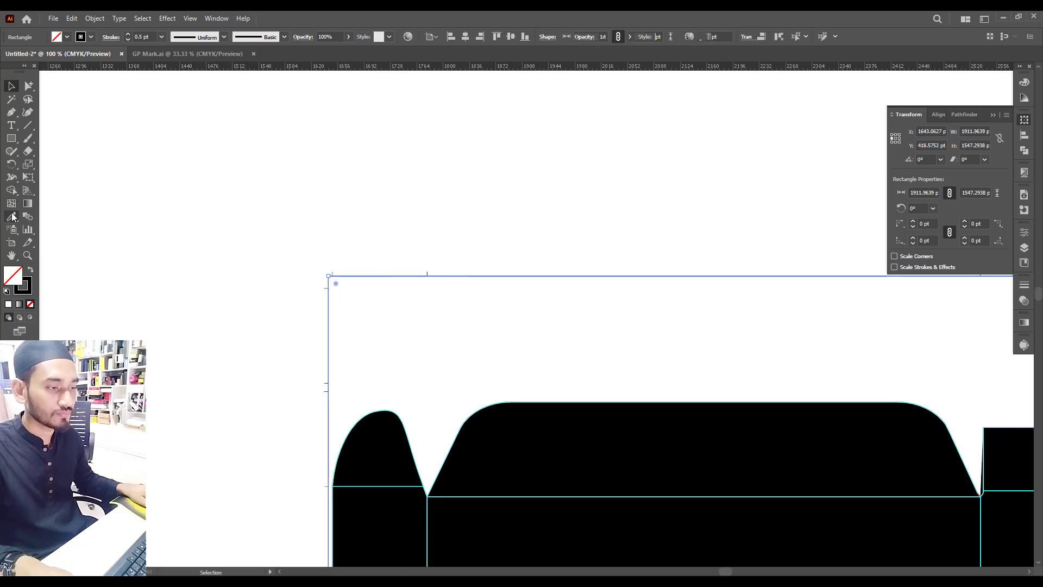
click(585, 437)
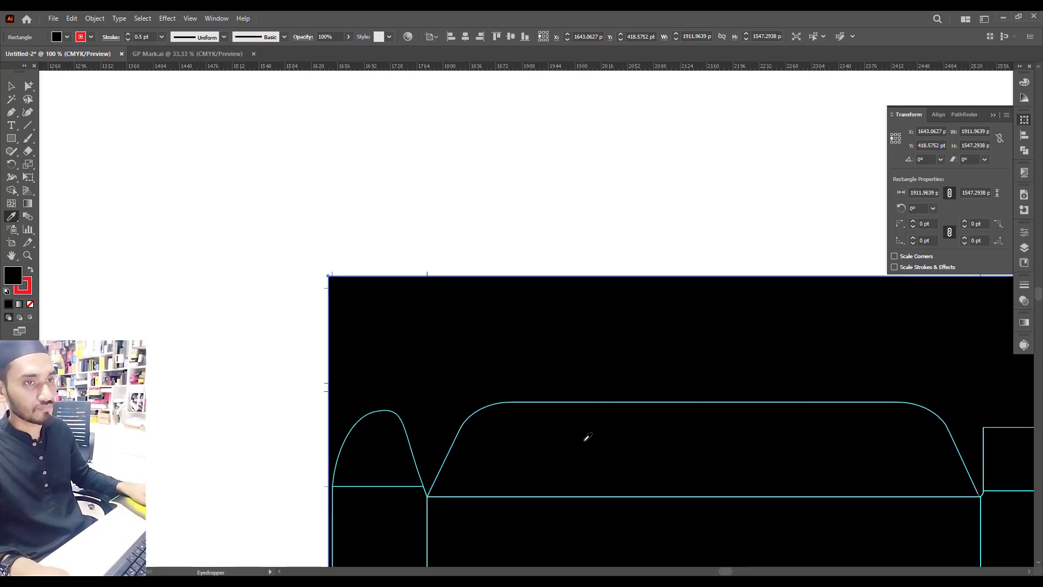
click(10, 88)
scroll(138, 147, down, 3)
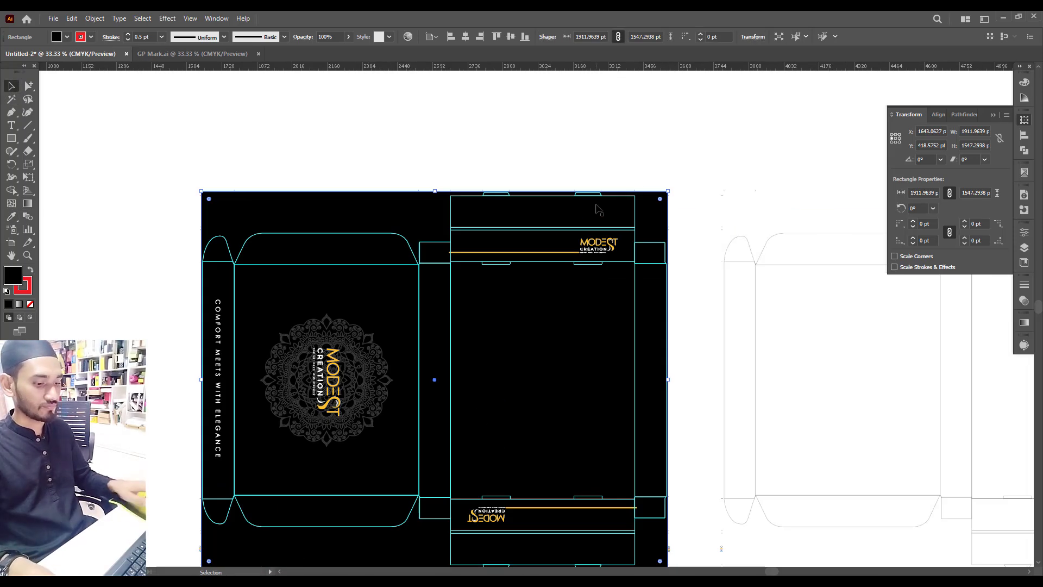
- Deselect the black background rectangle and hide the guides
click(592, 174)
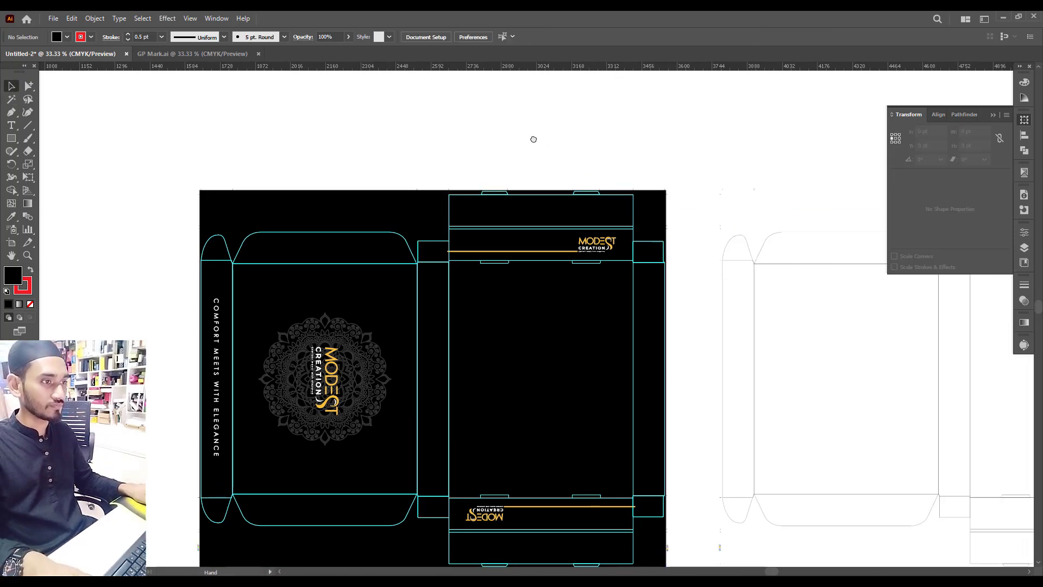
right_click(463, 112)
click(499, 265)
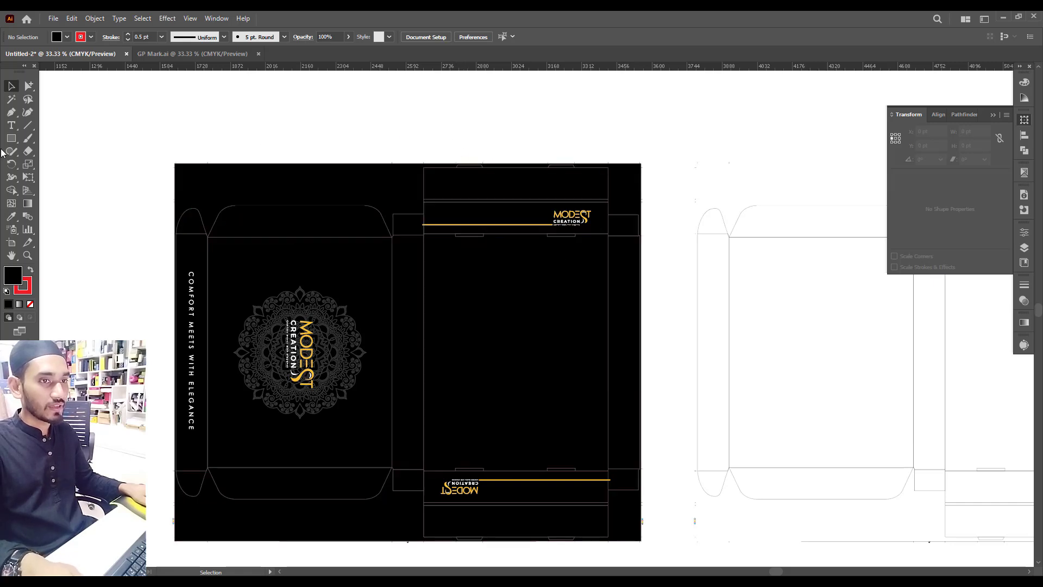
- Select one dieline panel path on the artwork, extend the selection to all paths with the same stroke, and set their stroke to none
click(30, 85)
scroll(319, 216, up, 2)
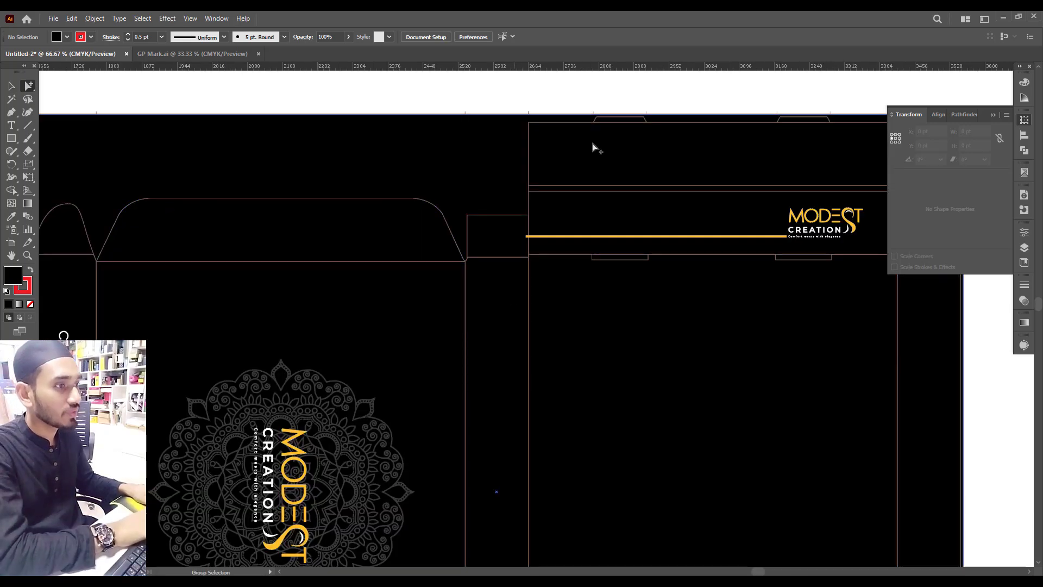
scroll(440, 235, down, 3)
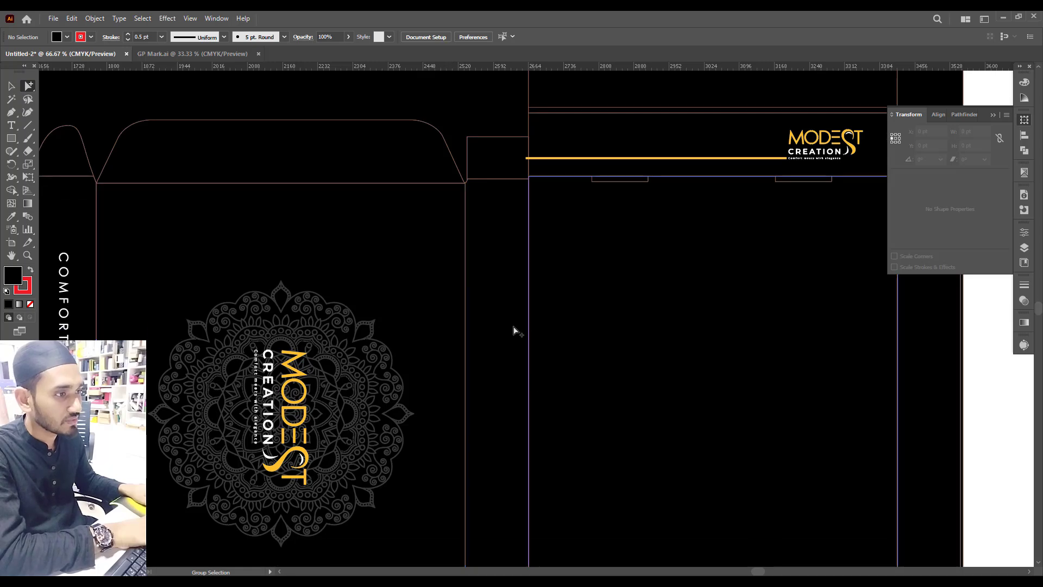
click(479, 264)
scroll(486, 290, down, 2)
scroll(493, 316, up, 6)
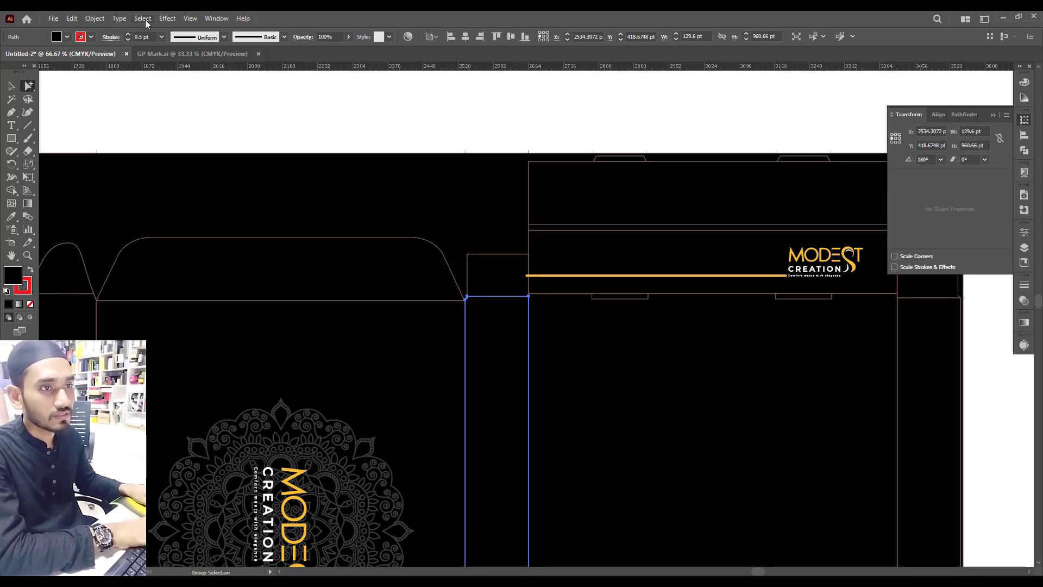
click(143, 18)
mouse_move(163, 121)
click(326, 183)
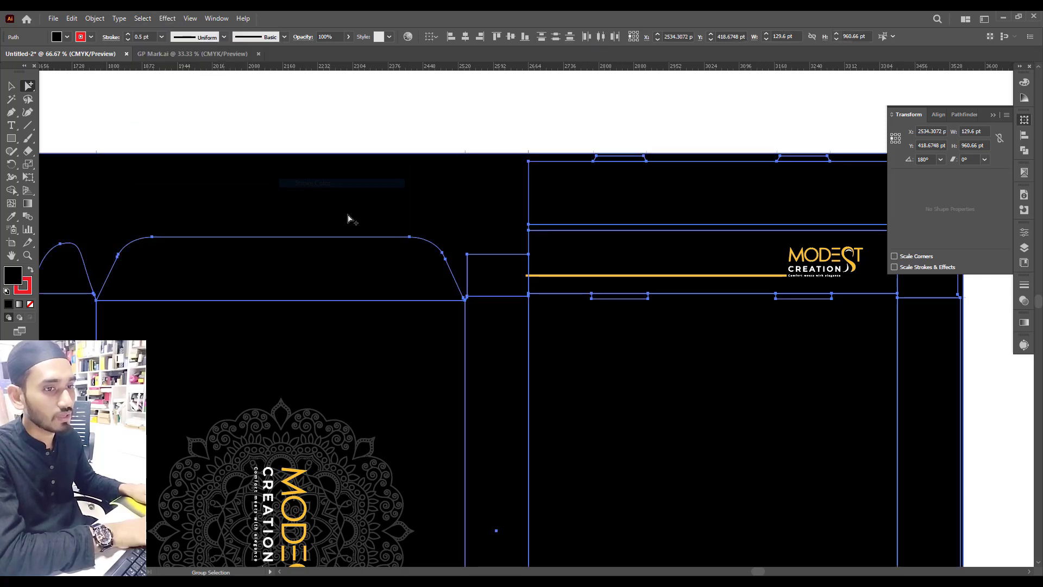
click(24, 293)
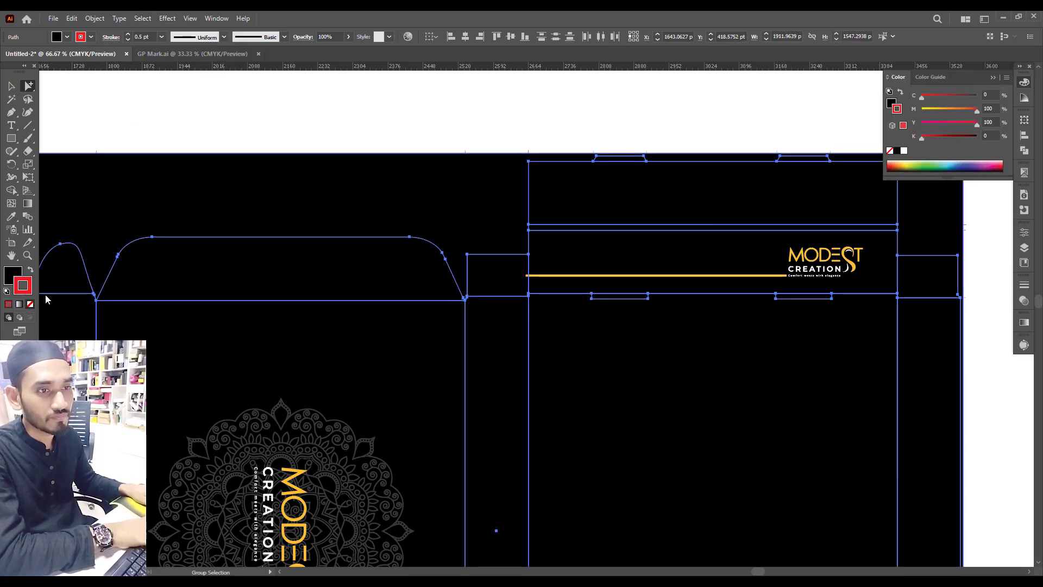
click(207, 105)
key(ctrl+minus)
key(ctrl+minus)
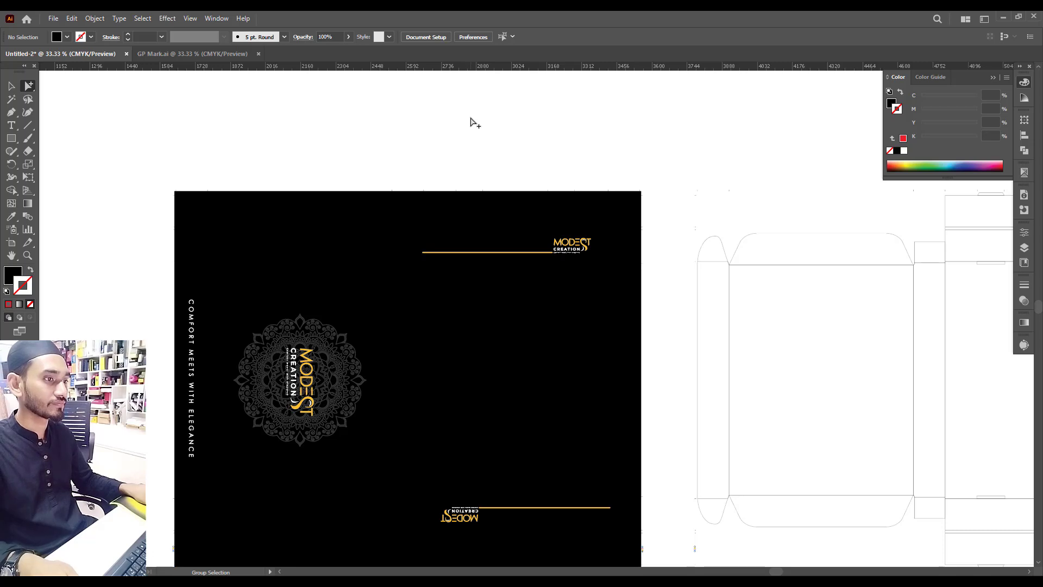
- Show the hidden guides over the black artwork, leaving all artwork objects deselected
right_click(470, 122)
click(508, 275)
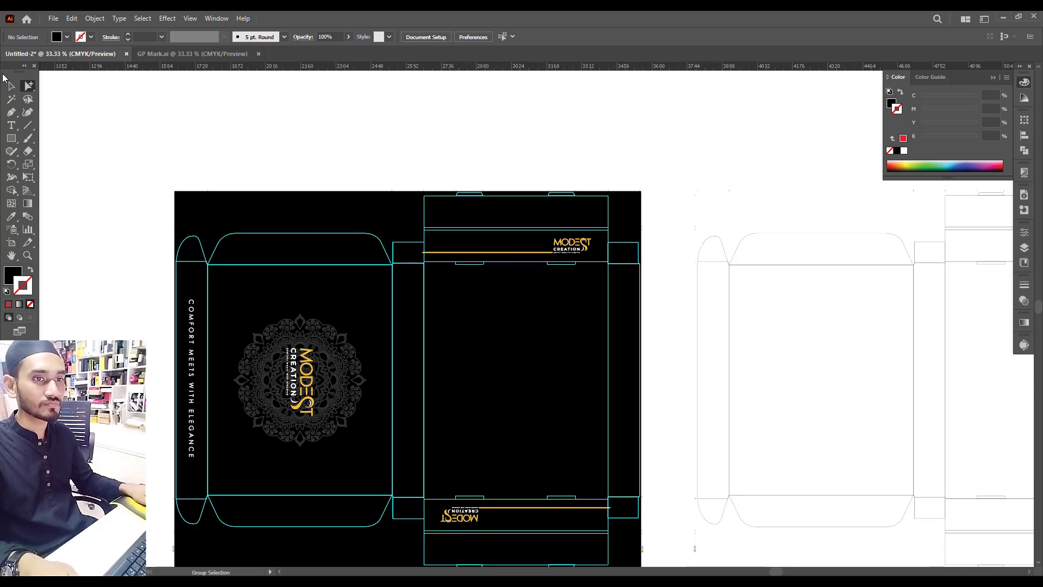
scroll(143, 119, down, 1)
drag(144, 102, 654, 550)
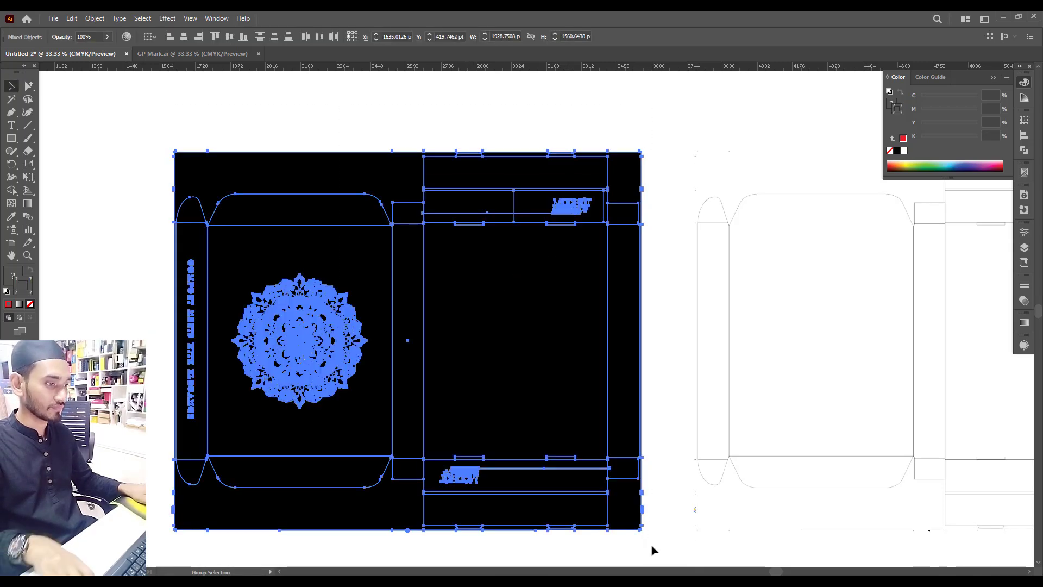
click(468, 144)
key(ctrl+plus)
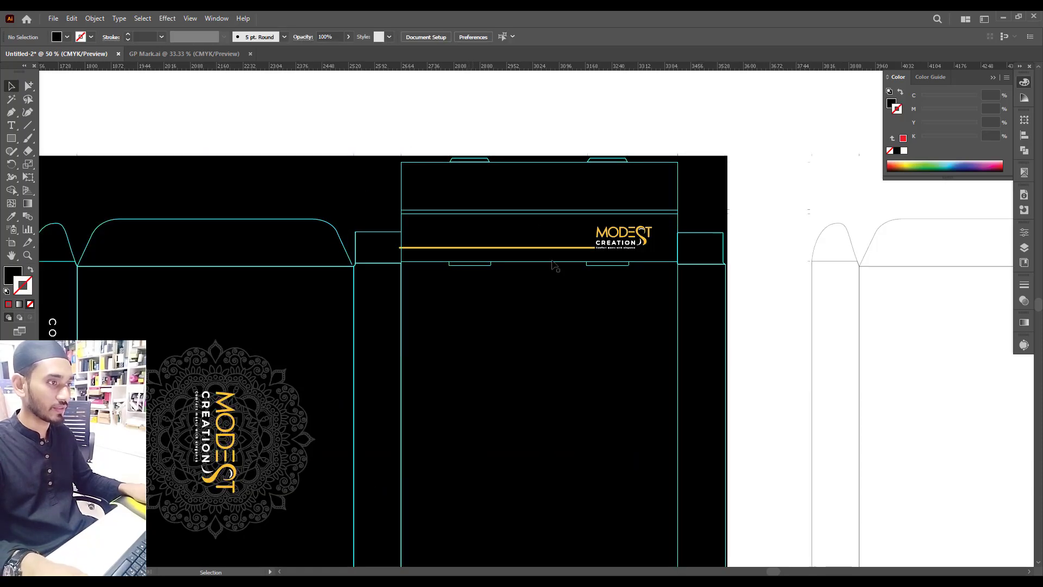
drag(564, 262, 607, 204)
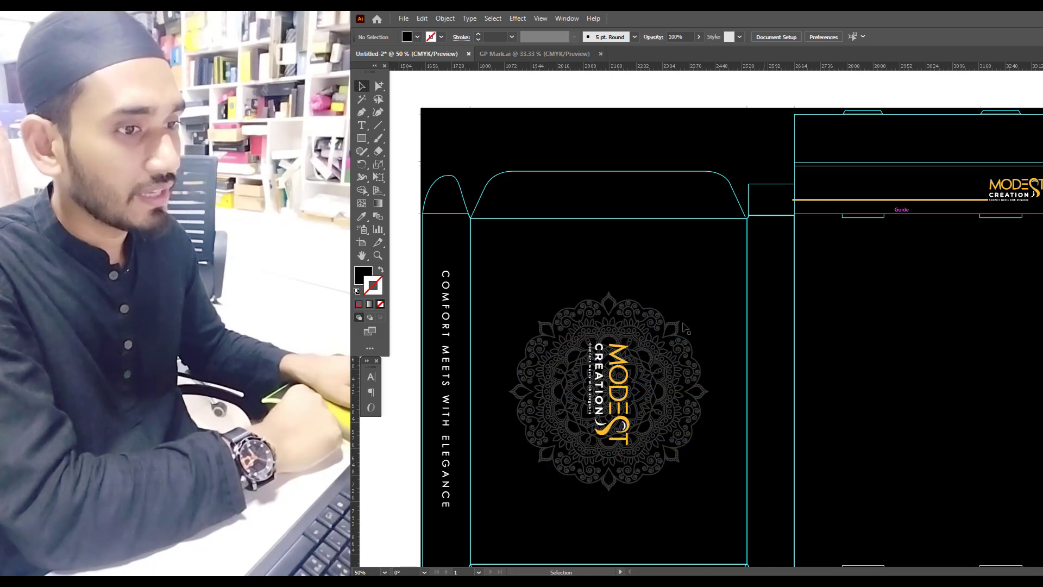
scroll(920, 331, down, 2)
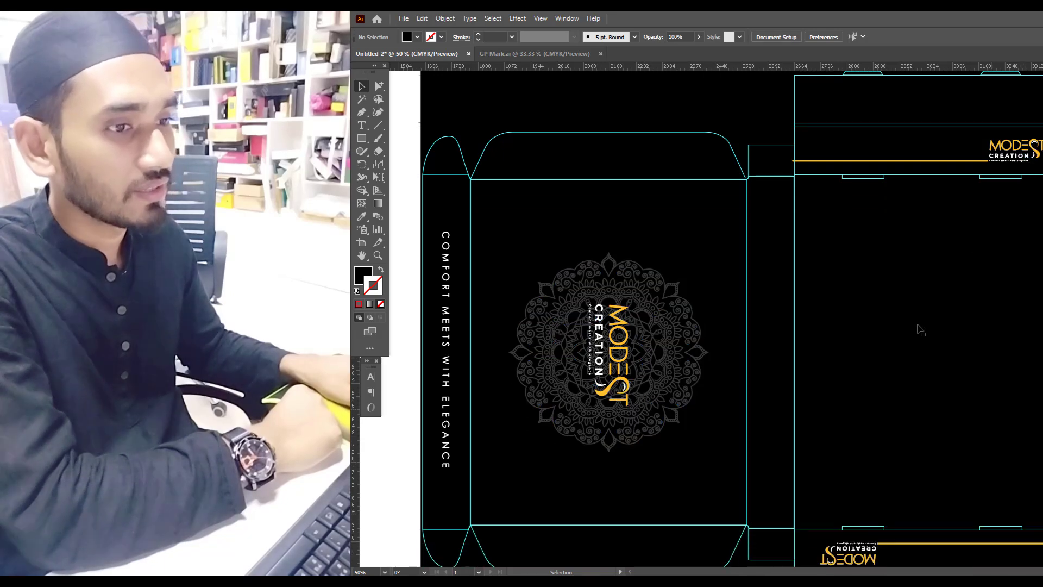
scroll(919, 331, up, 2)
scroll(951, 349, down, 2)
scroll(952, 350, up, 2)
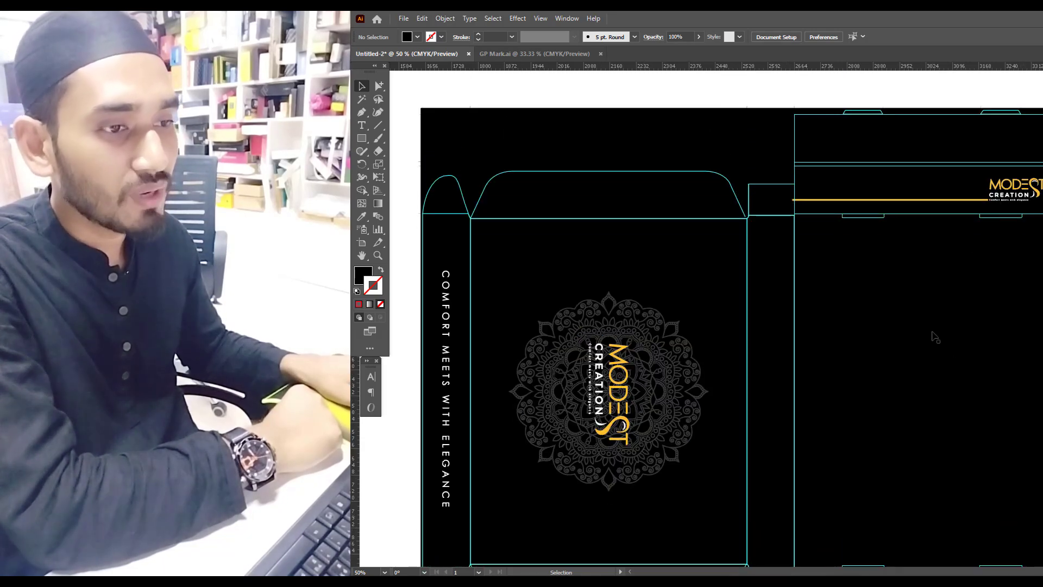
scroll(934, 337, down, 3)
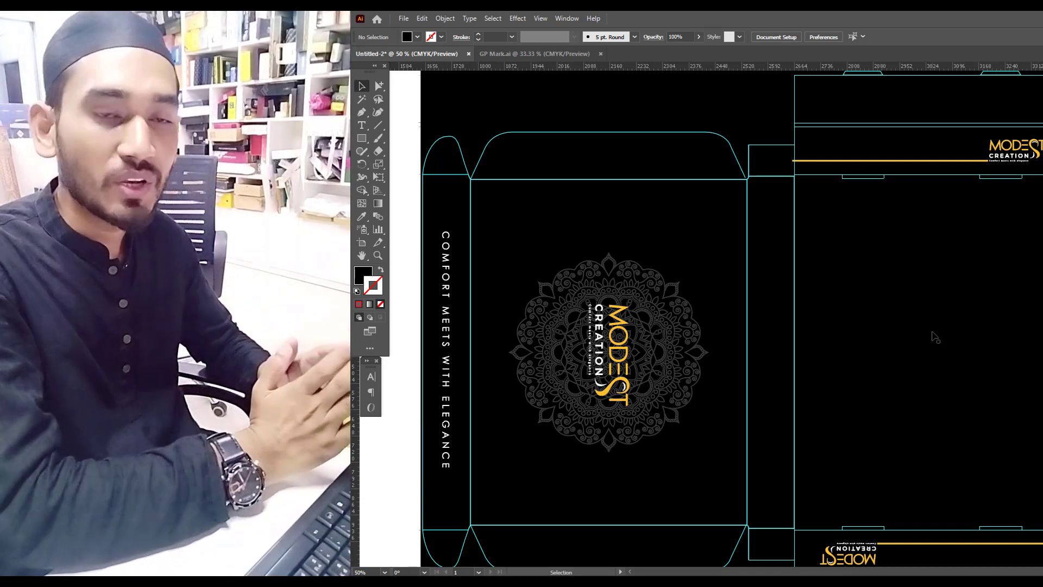
scroll(935, 335, up, 2)
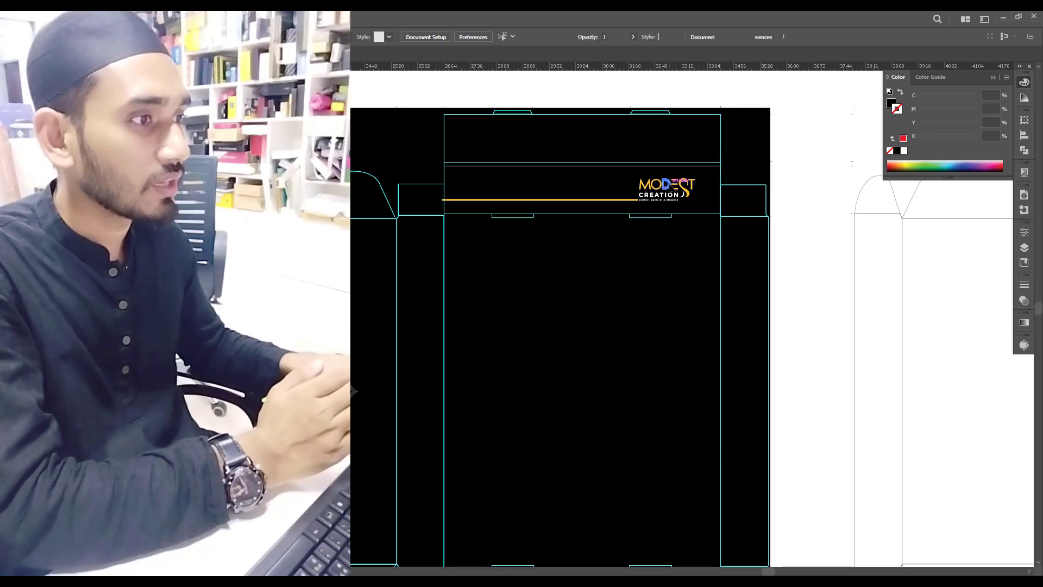
- Create a CMYK spot colour swatch named Extra from the yellow S of the upper Modest Creation logo
click(669, 184)
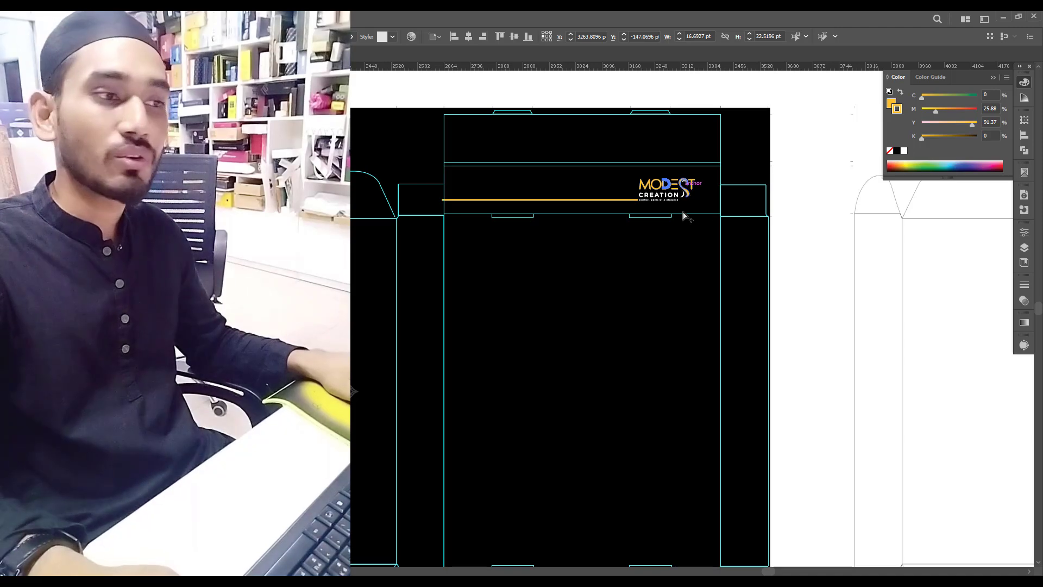
scroll(683, 190, up, 1)
scroll(684, 231, up, 1)
scroll(689, 237, up, 4)
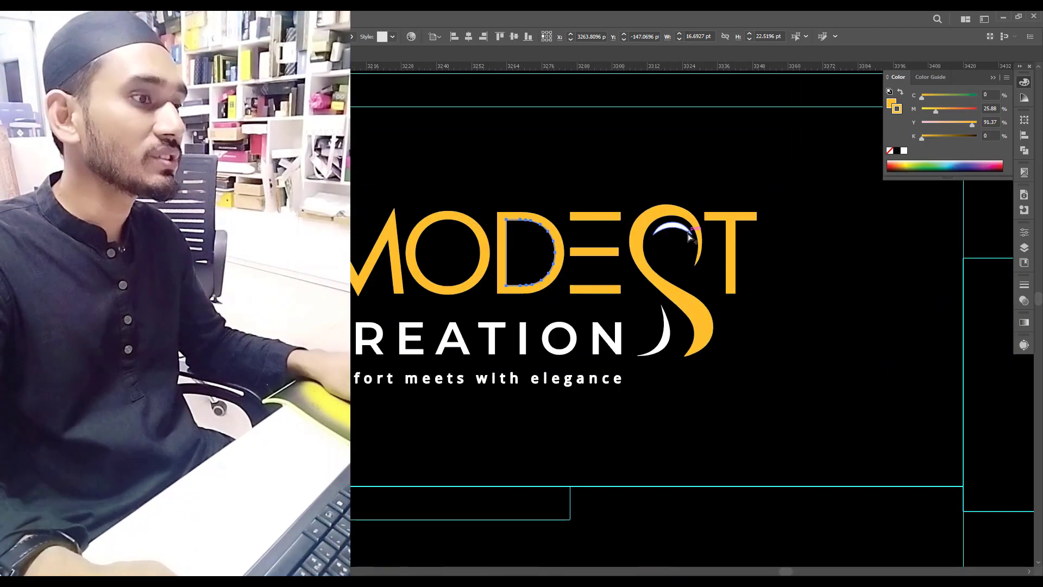
click(665, 217)
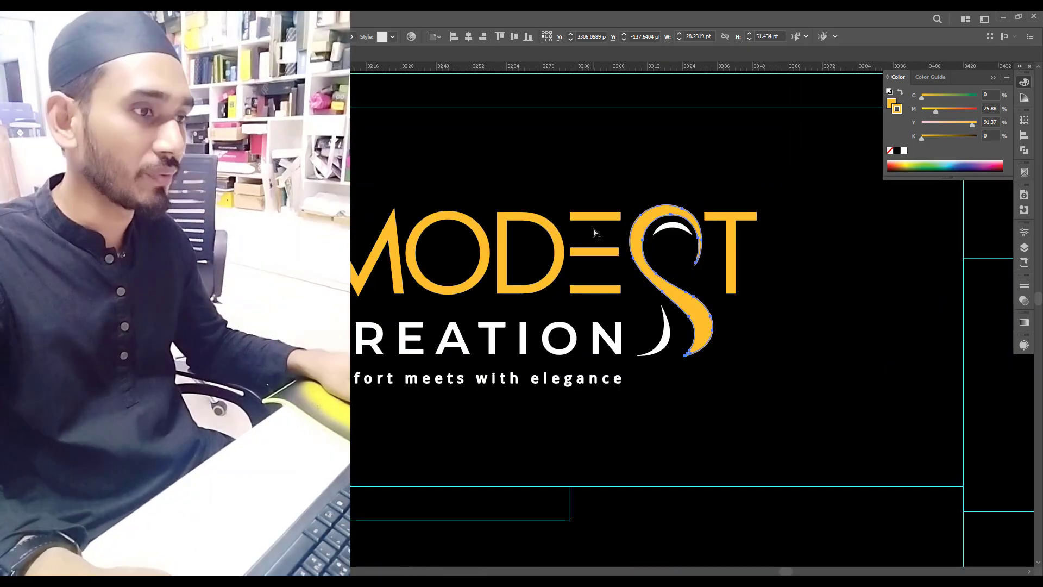
scroll(665, 218, down, 3)
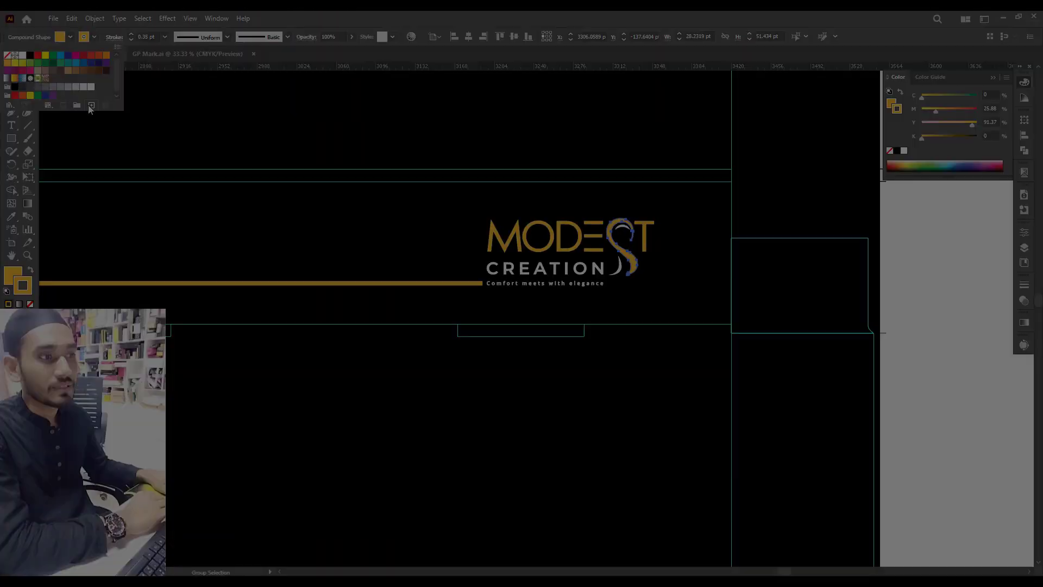
click(91, 105)
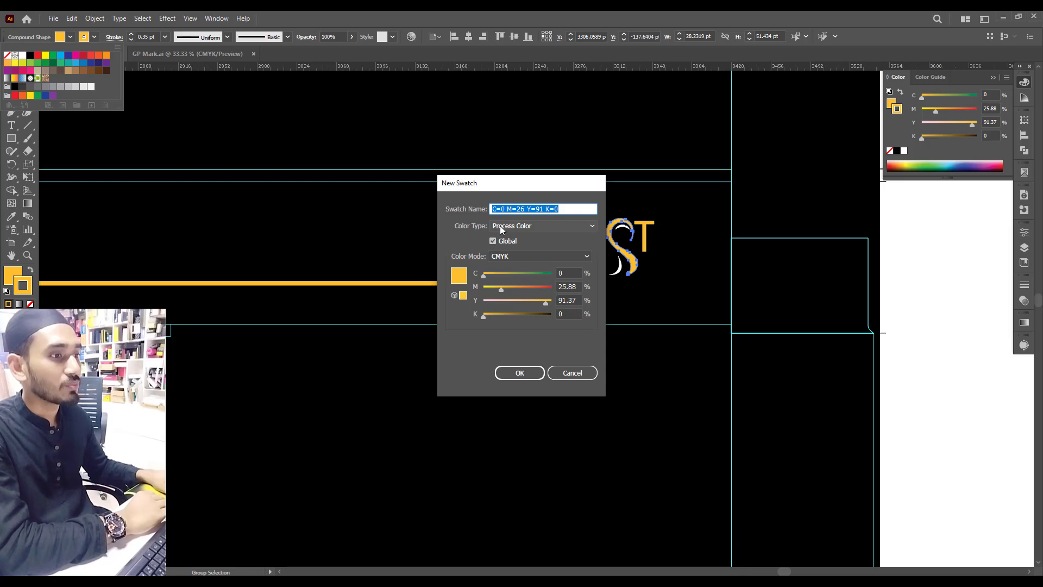
click(528, 226)
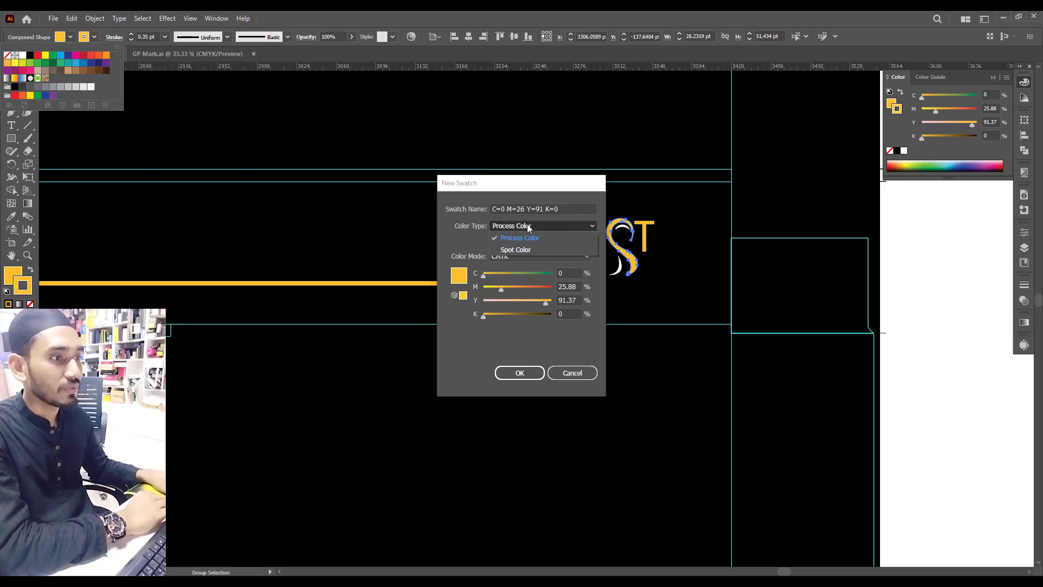
click(517, 249)
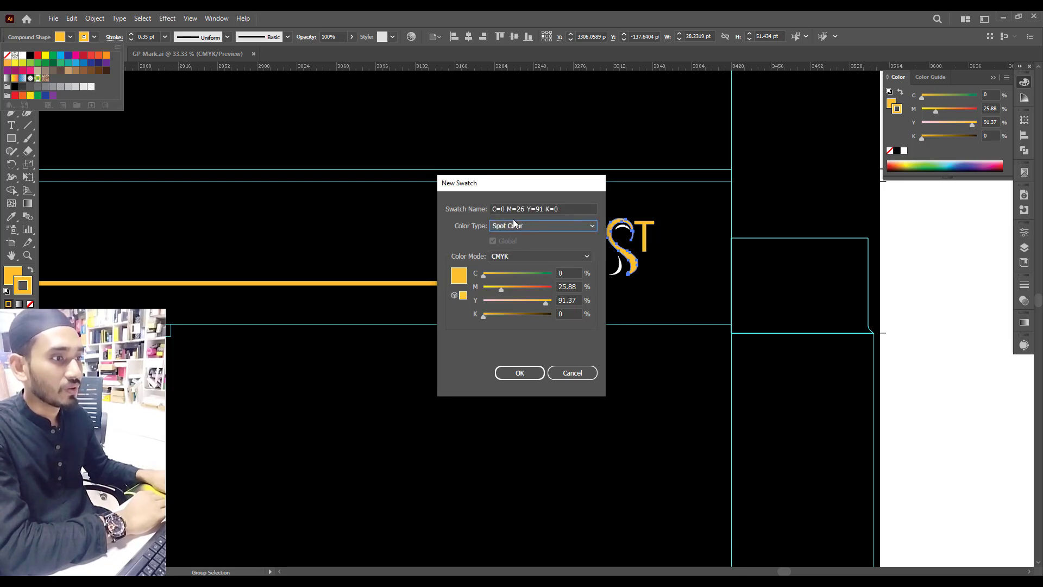
triple_click(556, 209)
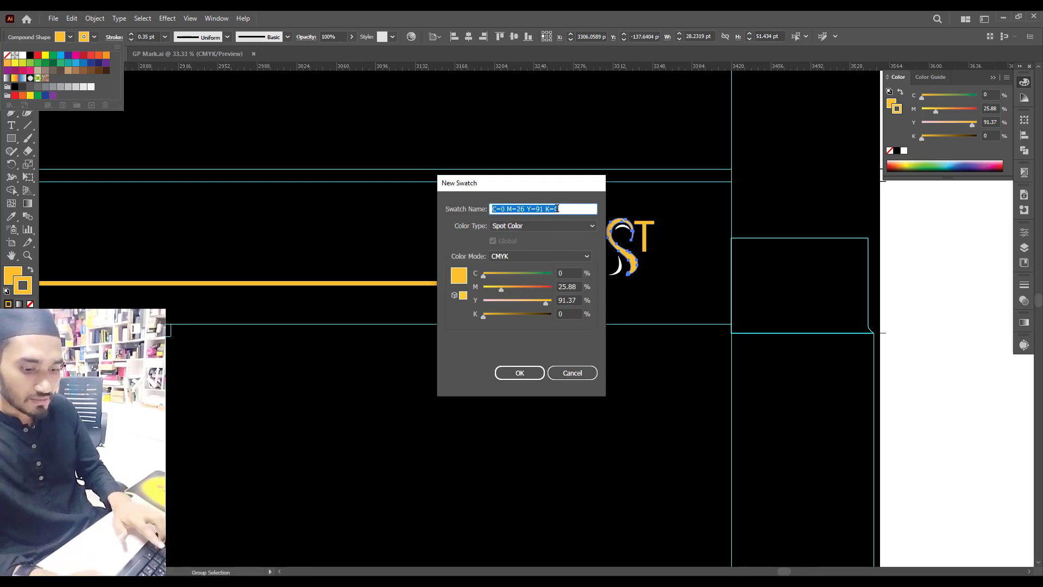
text(Extra)
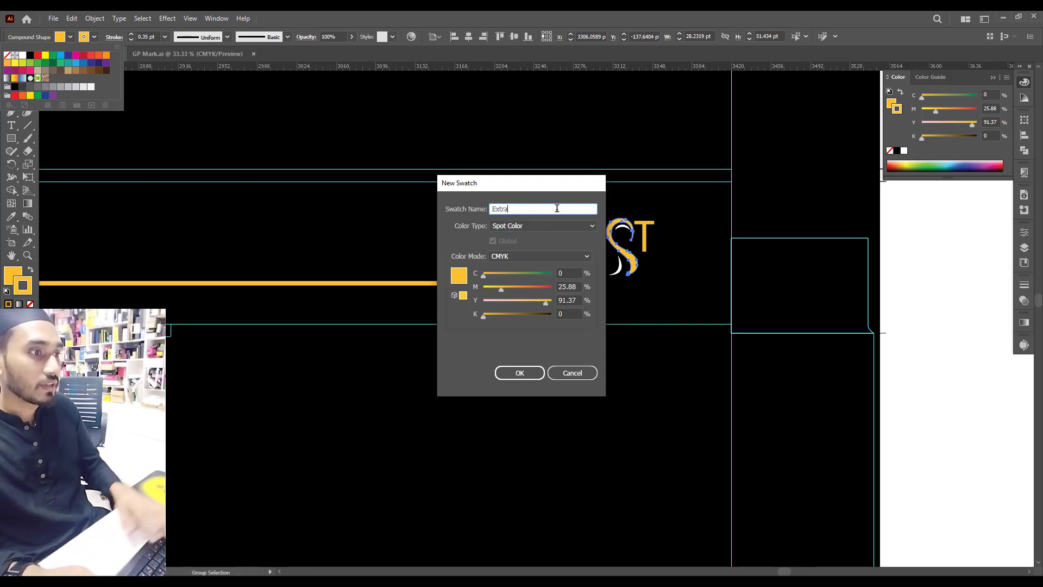
click(519, 373)
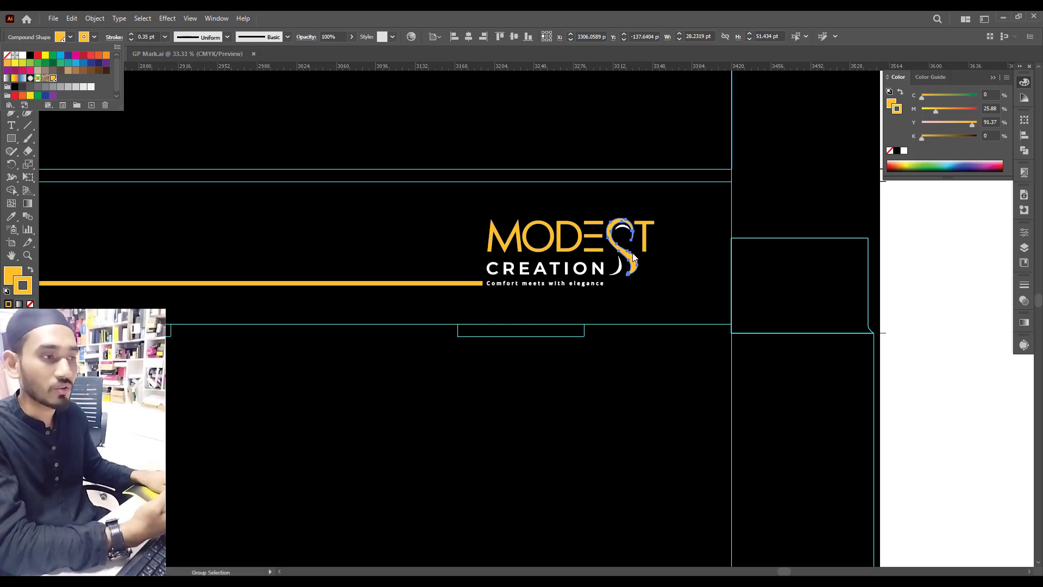
click(921, 257)
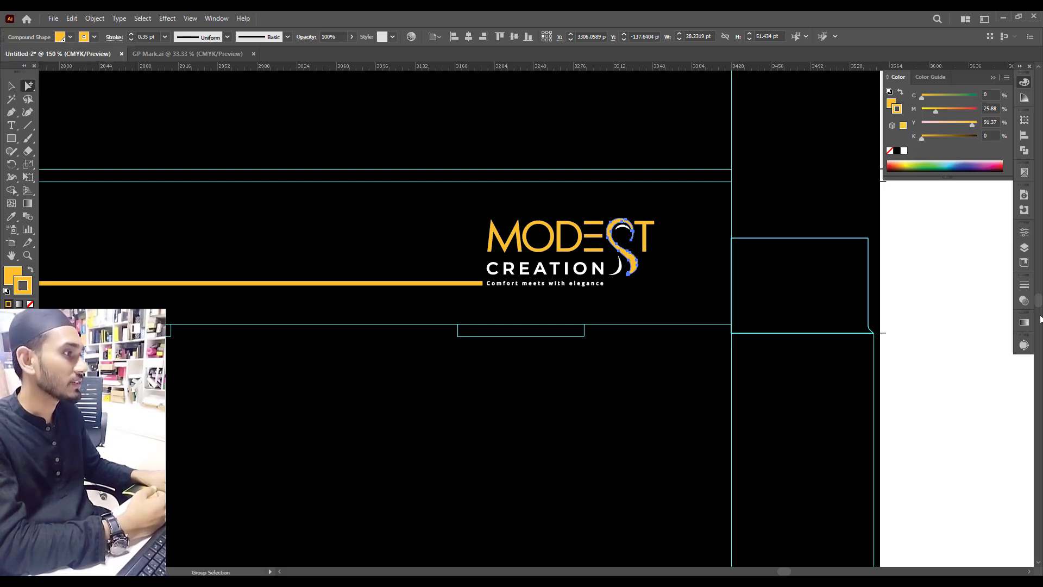
- Turn on Overprint Preview for the separations and deselect the logo's S
click(1024, 173)
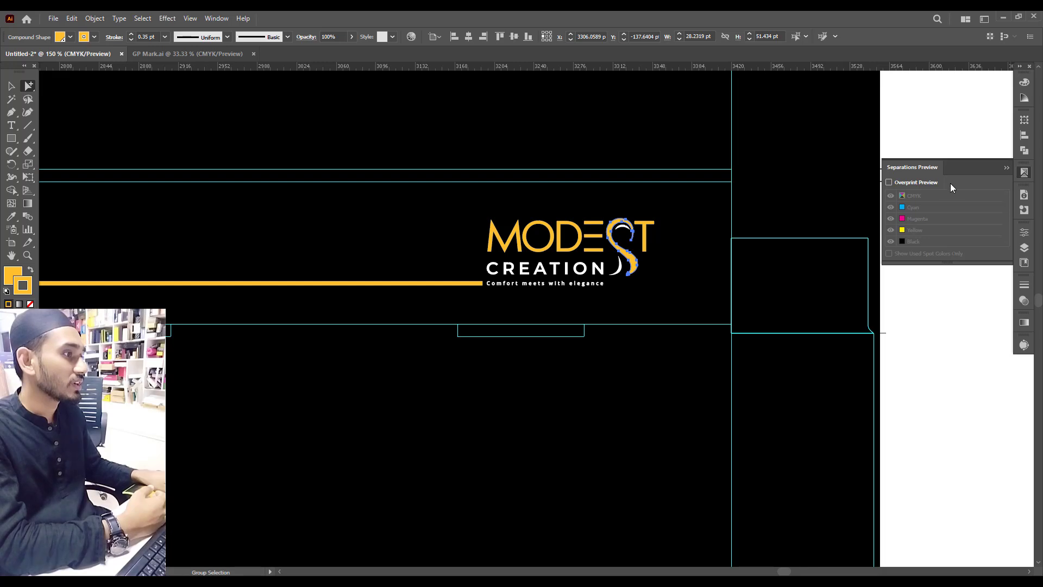
click(927, 183)
click(927, 299)
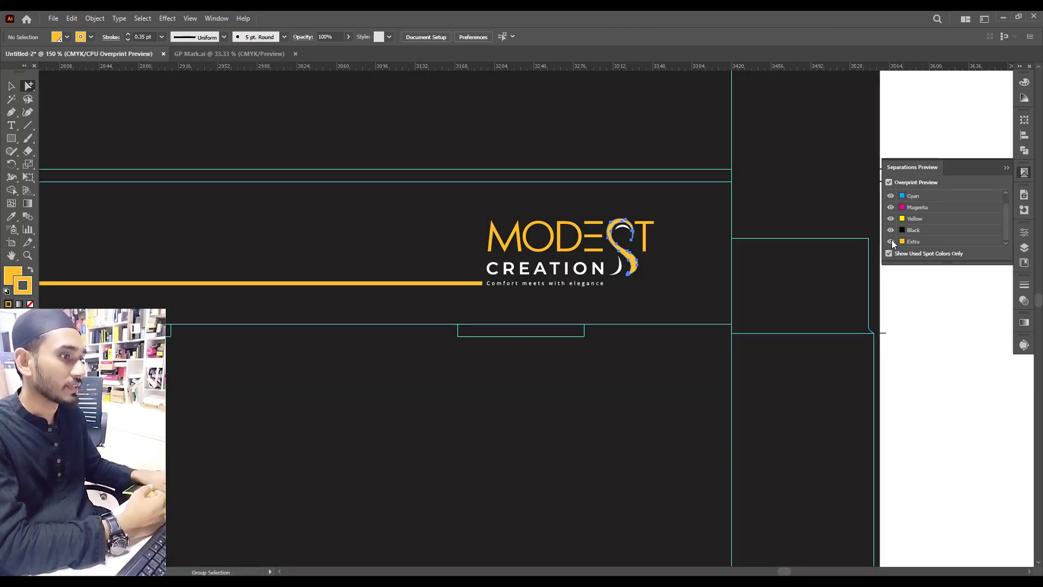
- Toggle the Extra spot plate off and on to examine which logo parts print with it, leaving the plate visible
click(890, 241)
click(890, 241)
click(891, 241)
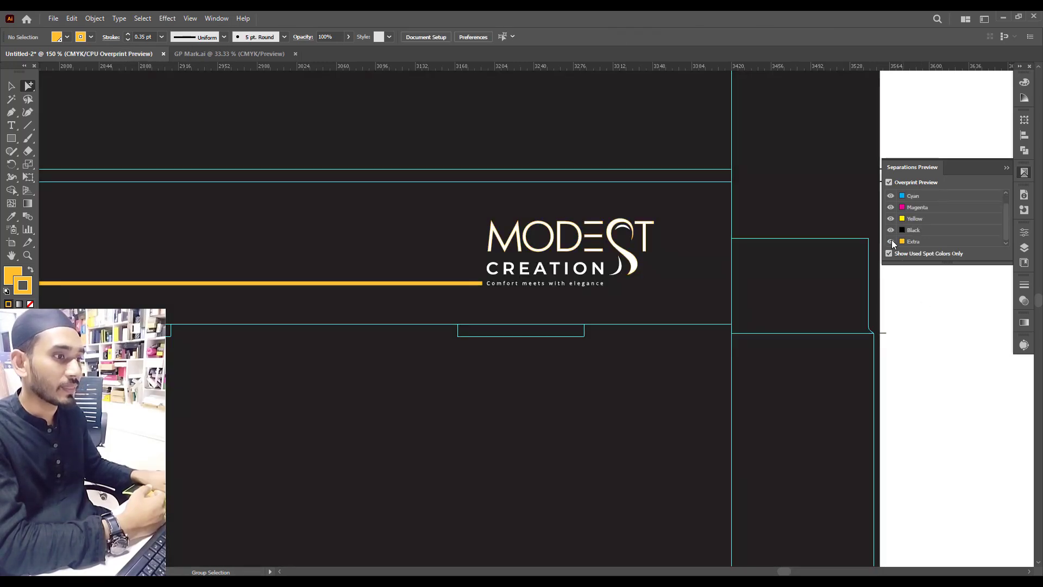
click(891, 241)
click(891, 242)
click(891, 241)
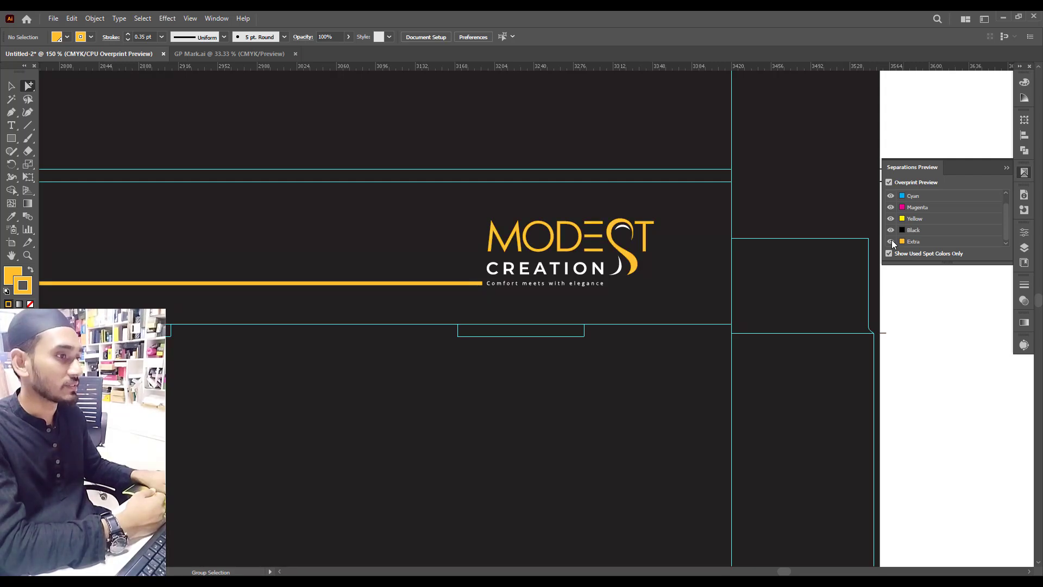
click(891, 242)
click(891, 241)
click(891, 241)
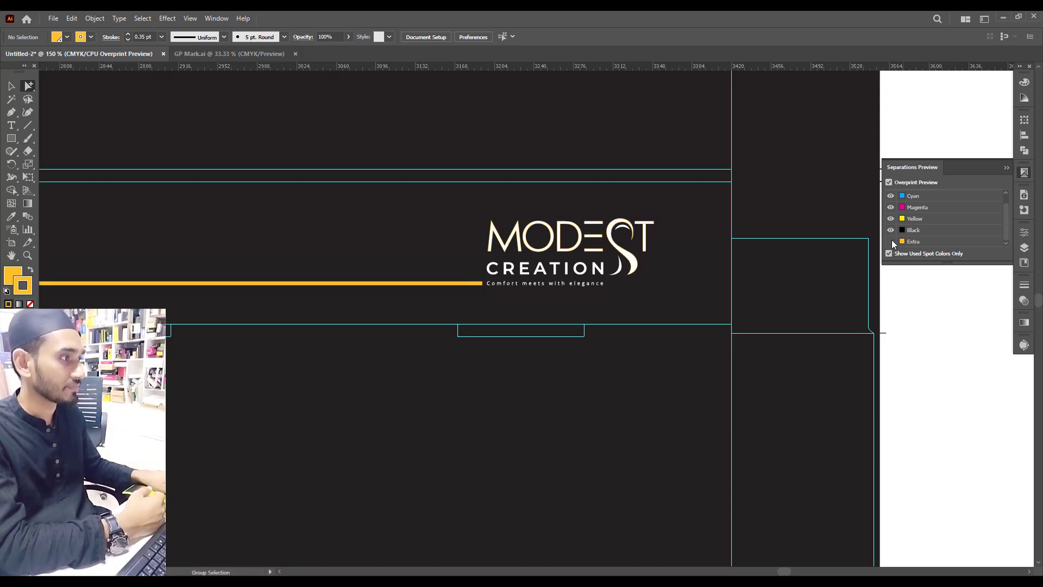
click(891, 241)
click(1006, 167)
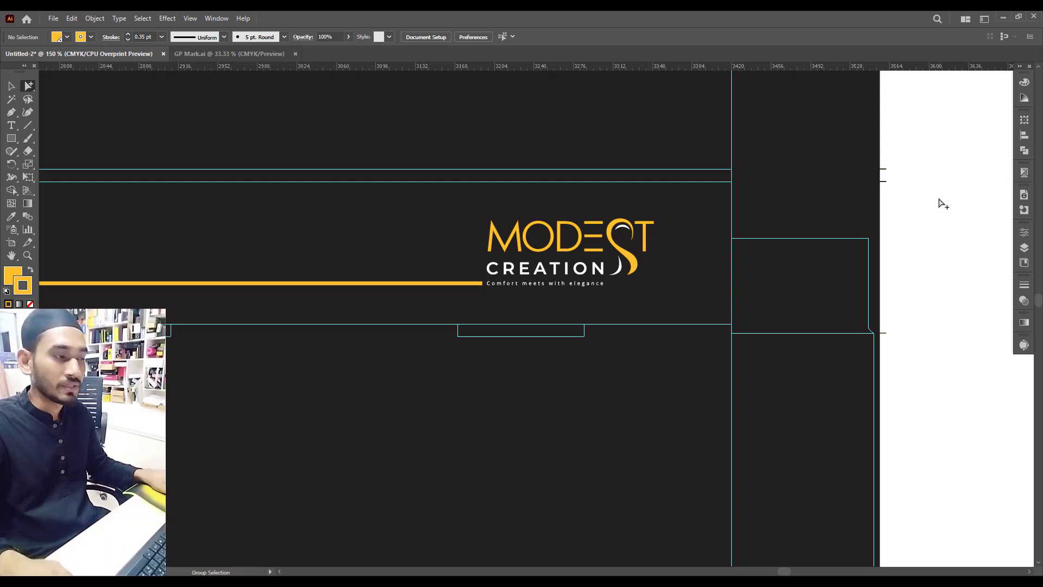
- Delete the Extra spot swatch while the yellow S of the upper Modest Creation logo is selected
scroll(940, 284, down, 1)
drag(937, 280, 942, 294)
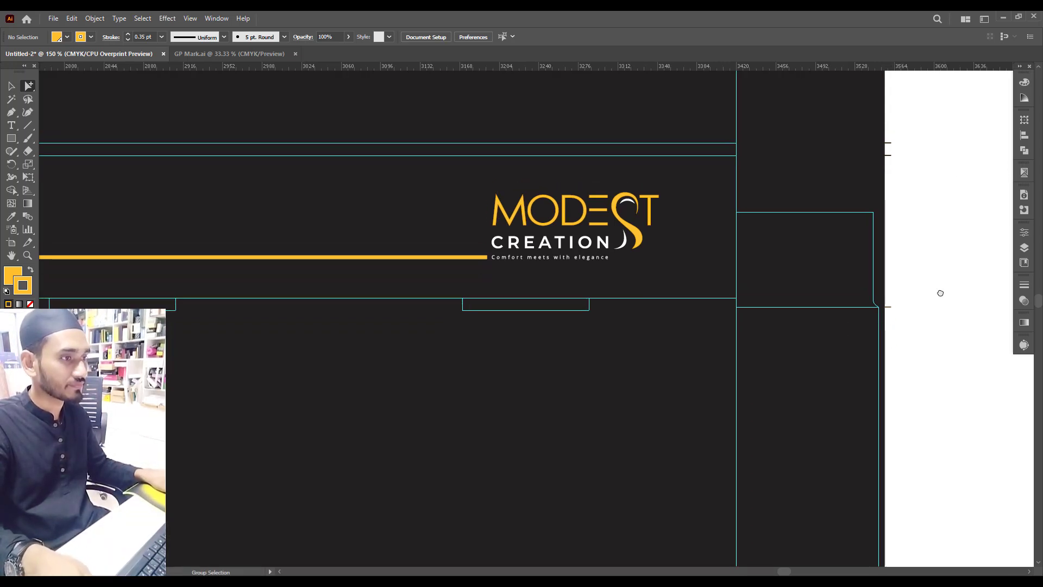
scroll(702, 286, down, 2)
scroll(653, 266, up, 4)
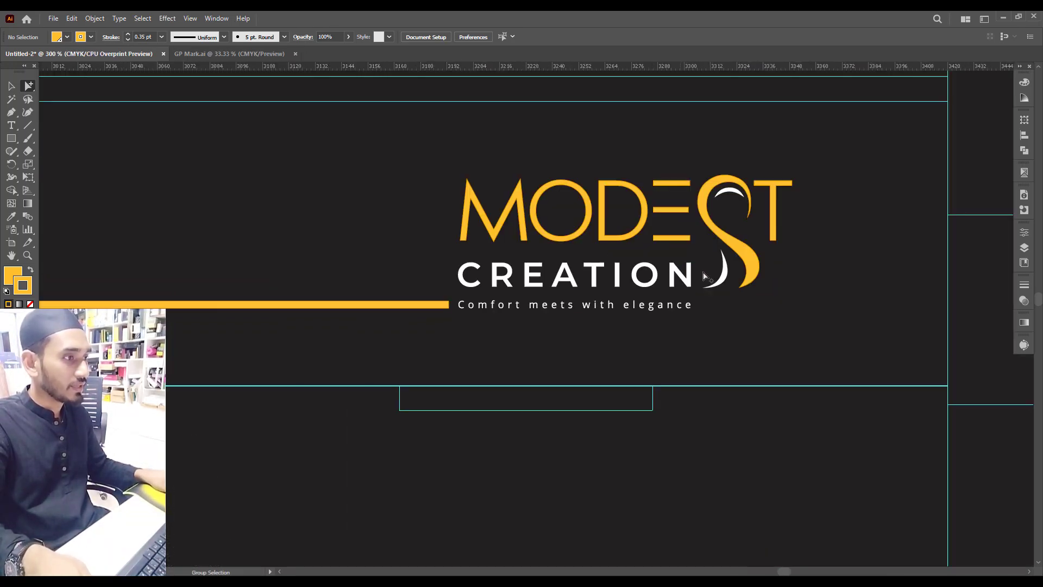
click(748, 263)
scroll(640, 256, down, 4)
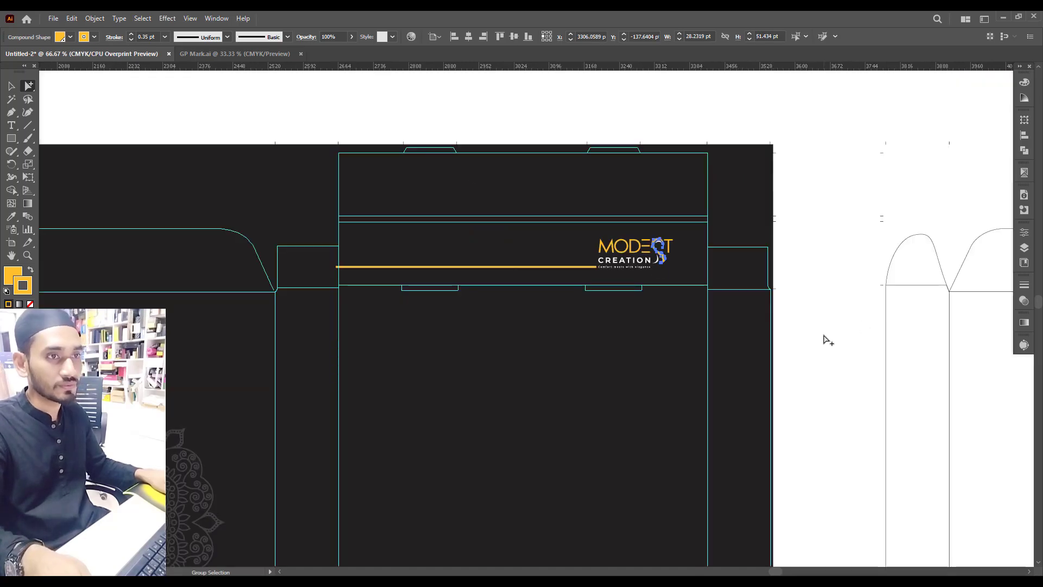
click(70, 37)
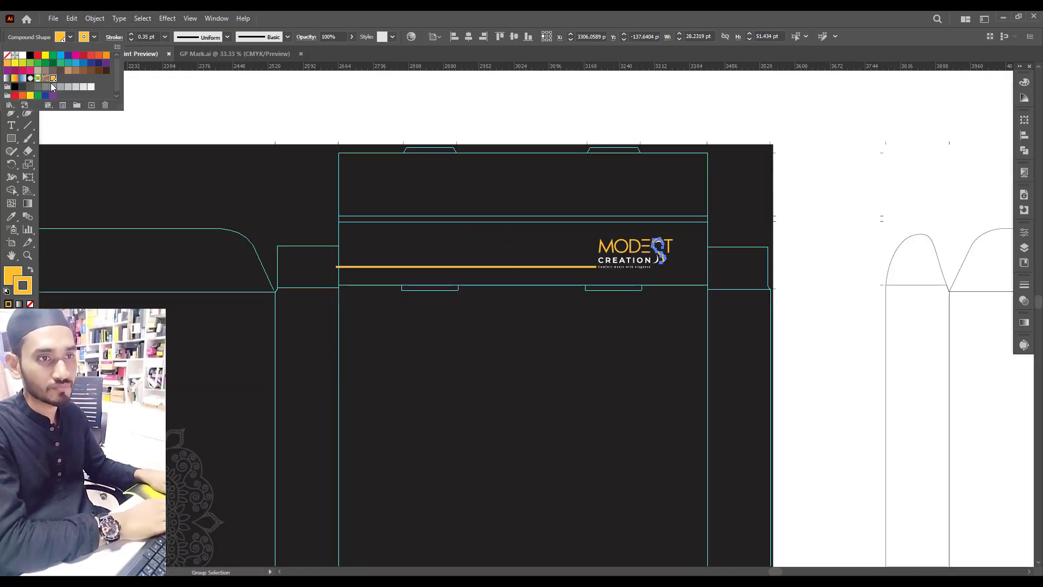
click(105, 105)
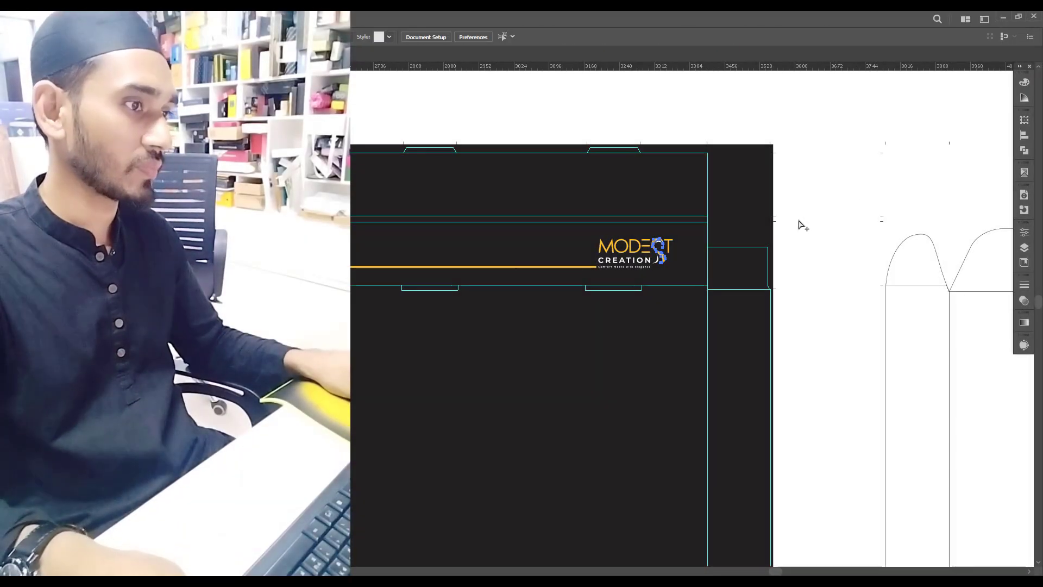
- Examine the mandala outline behind the rotated logo on the large front panel, leaving nothing selected
alt+scroll(803, 225, down, 2)
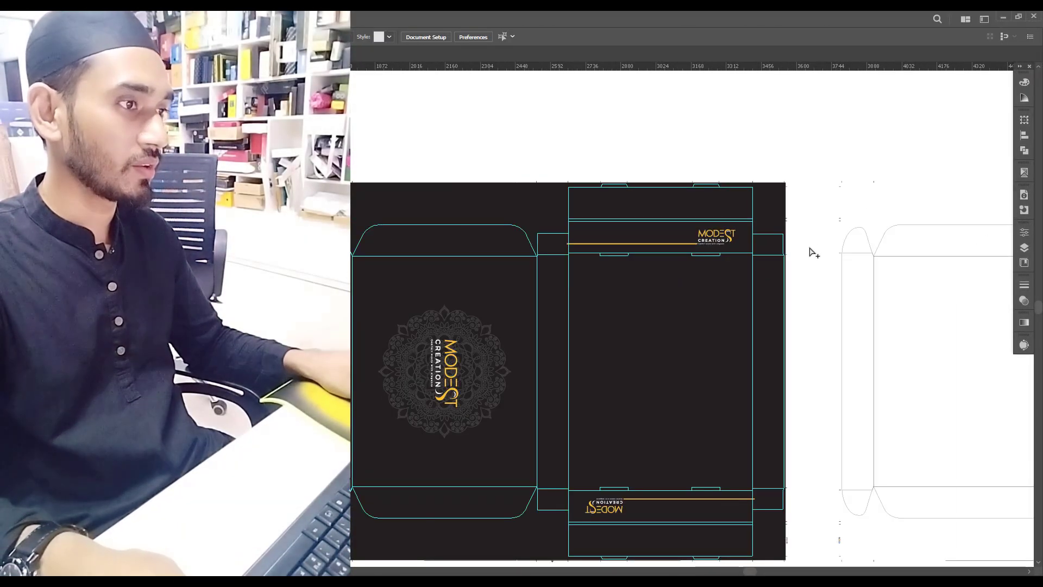
scroll(810, 249, down, 1)
alt+scroll(463, 340, up, 5)
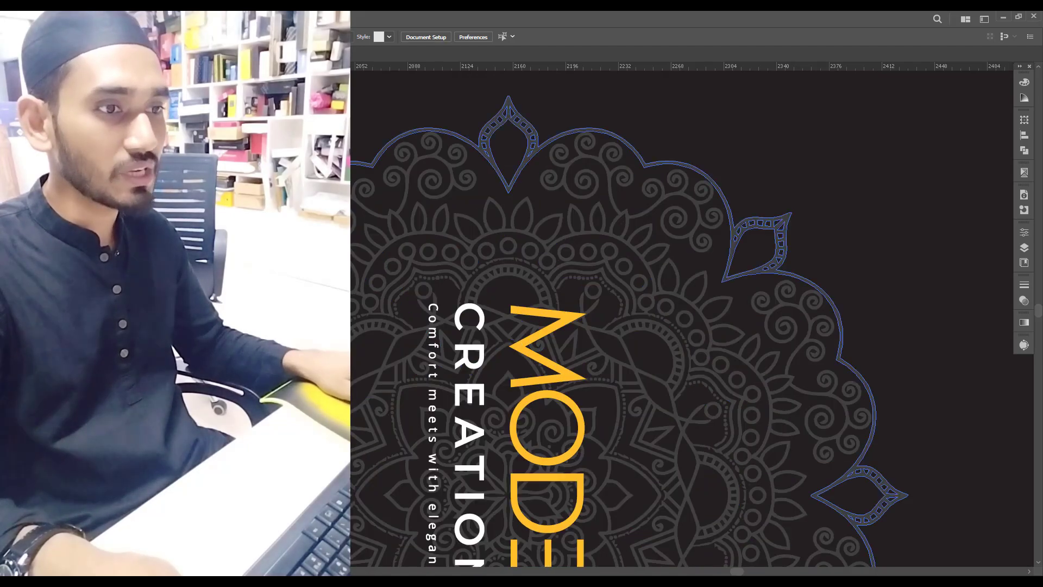
click(508, 188)
click(506, 218)
alt+scroll(496, 265, down, 3)
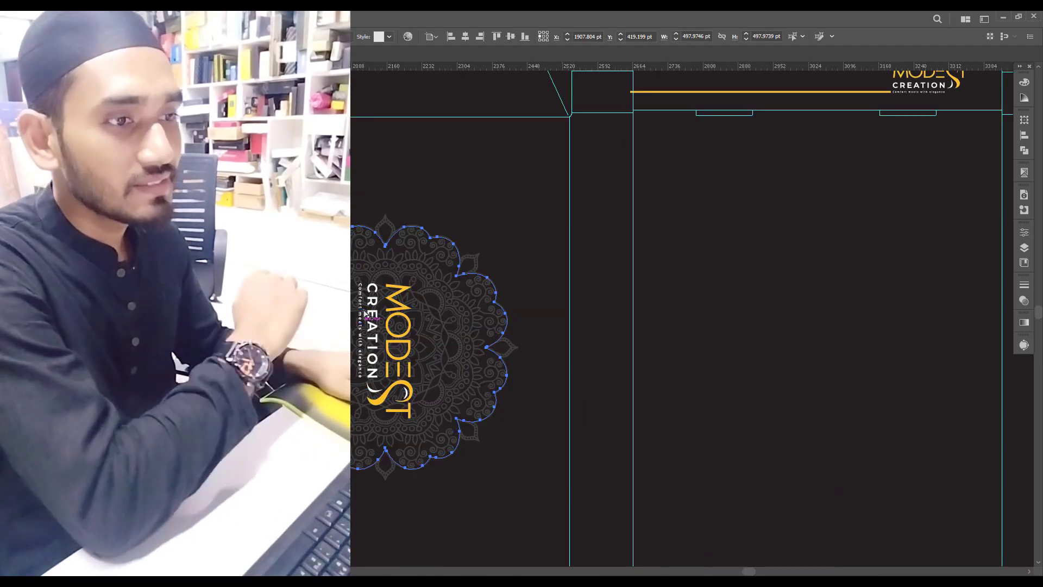
key(ctrl+shift+a)
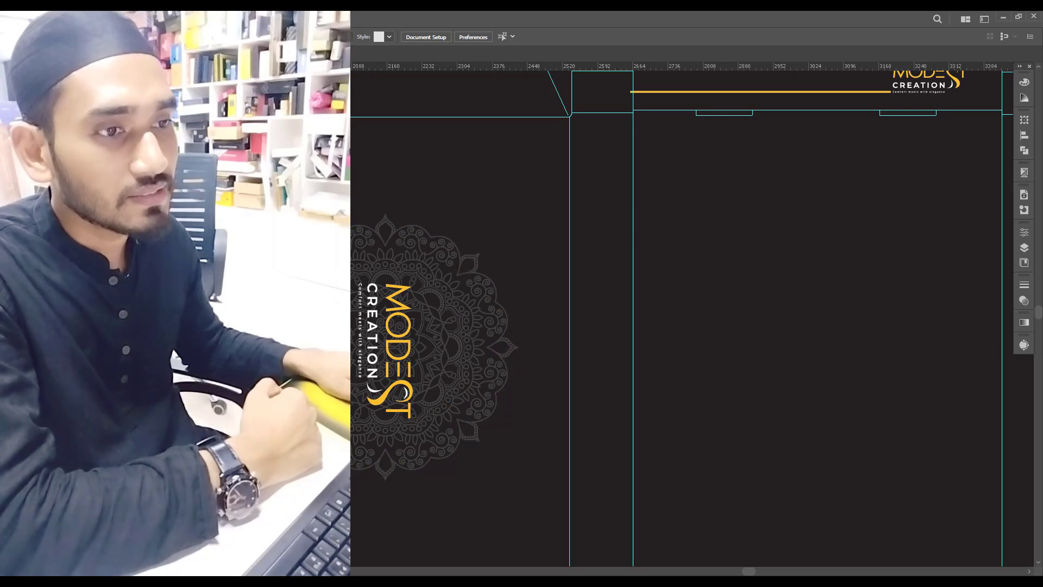
- Set the opacity of the whole mandala behind the rotated logo to 30% and deselect it
scroll(473, 261, up, 2)
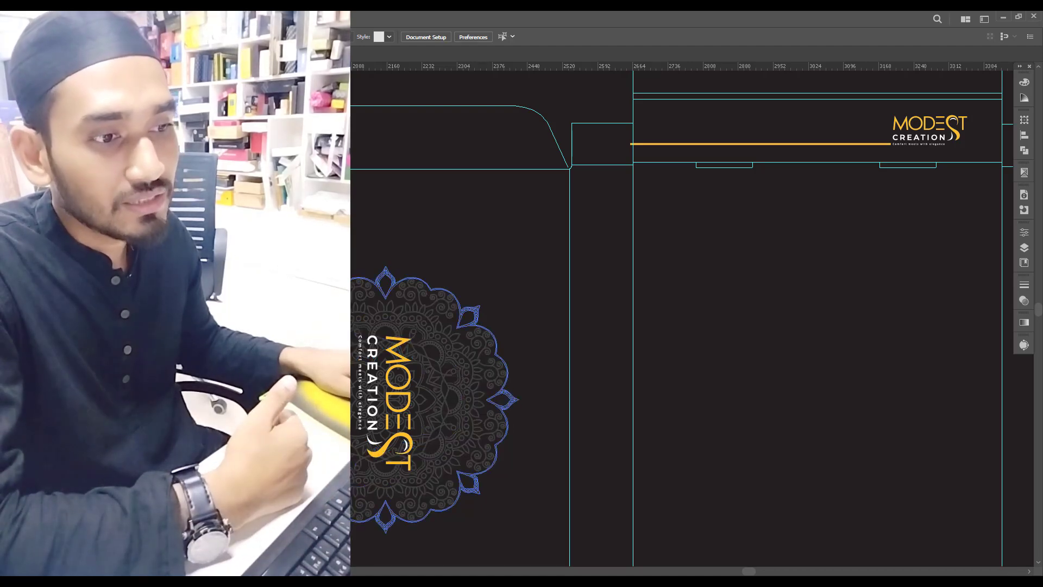
click(454, 399)
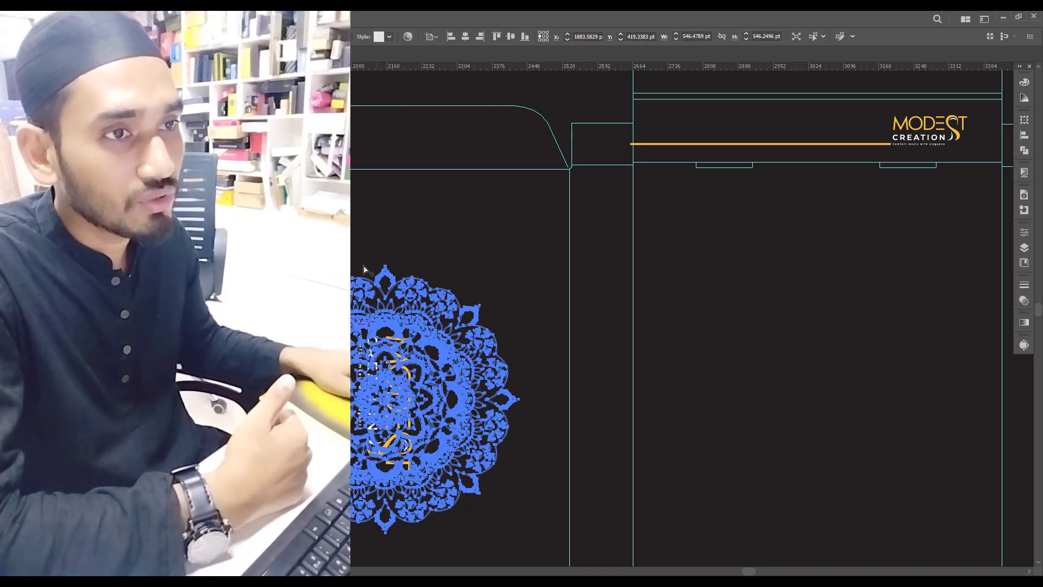
click(1022, 302)
click(980, 297)
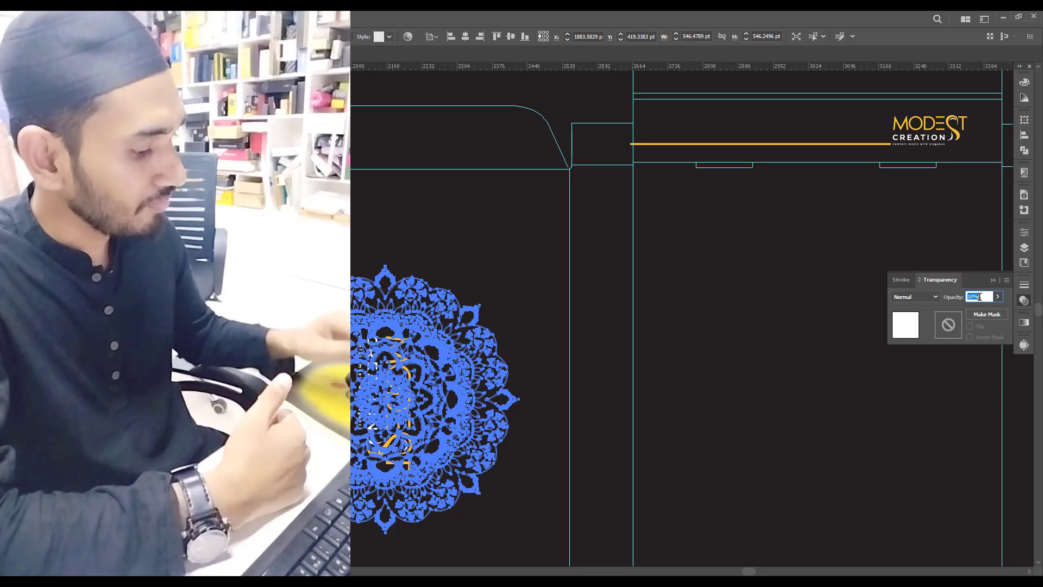
text(30)
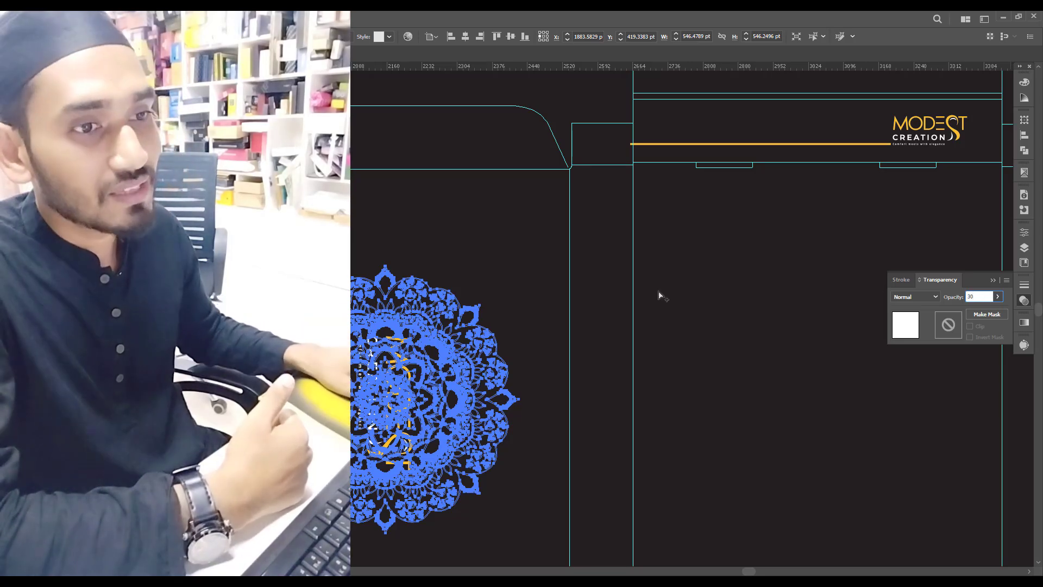
click(326, 234)
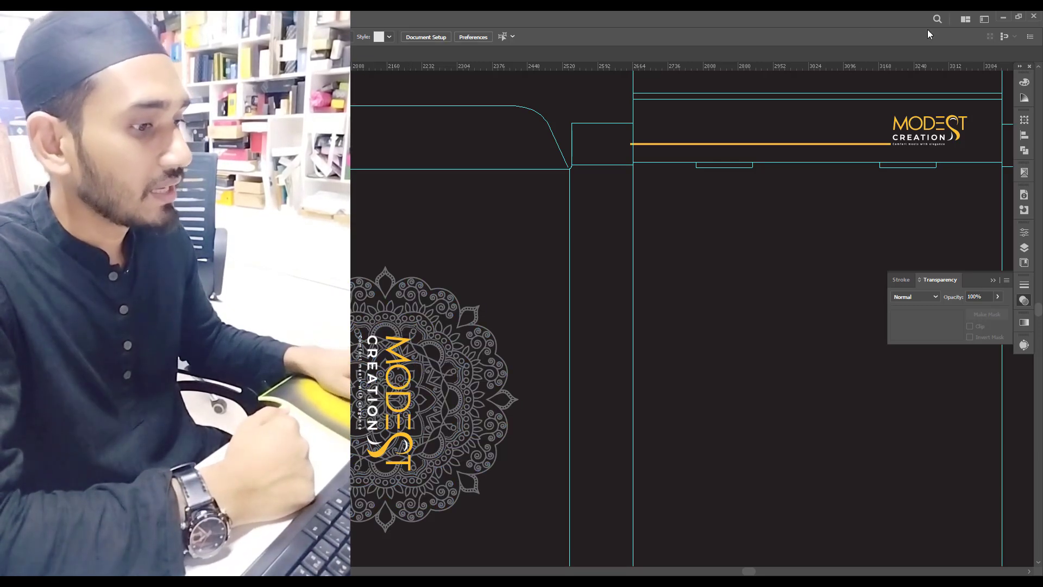
- Switch to the photo of the finished Modest Creation box, examine its mandala and logo up close, close the photo and return to Illustrator
click(1003, 19)
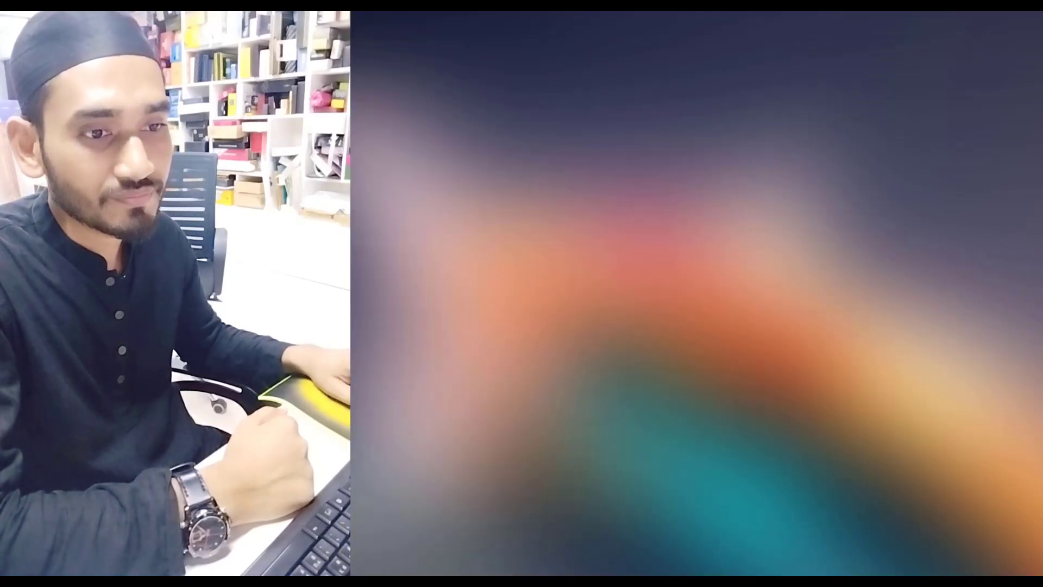
scroll(693, 297, up, 5)
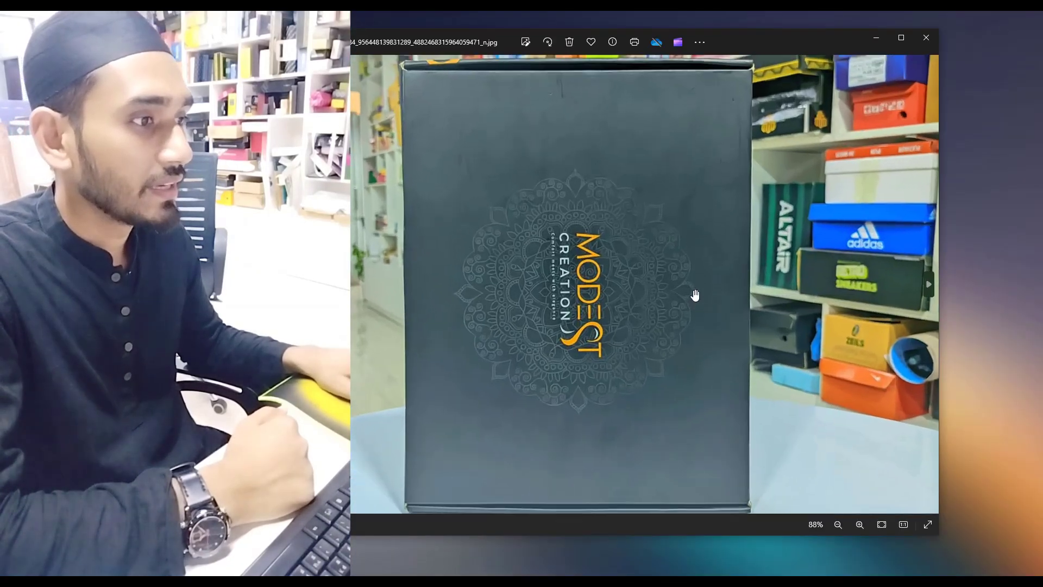
drag(679, 296, 712, 294)
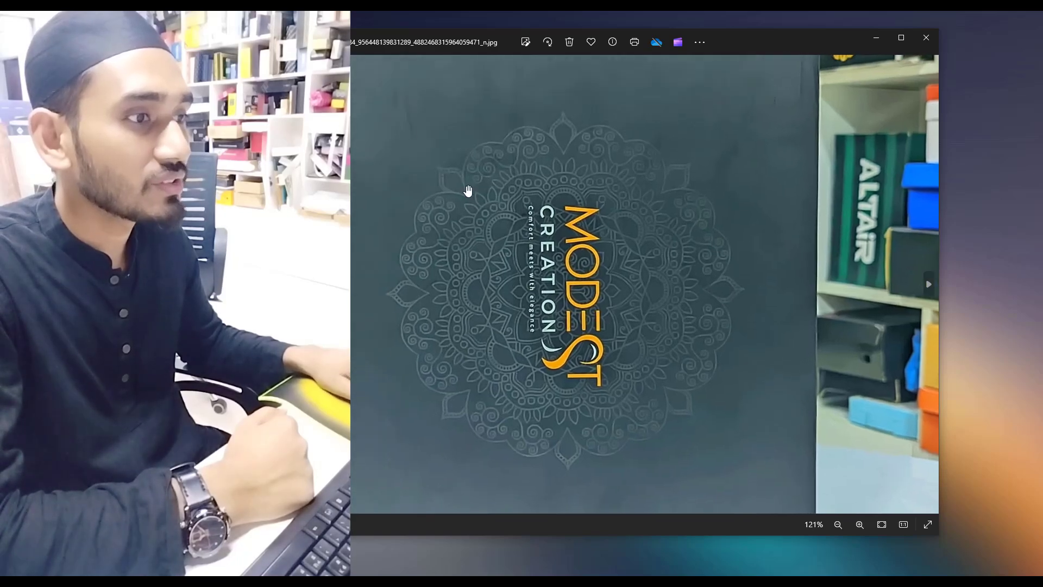
drag(549, 264, 570, 260)
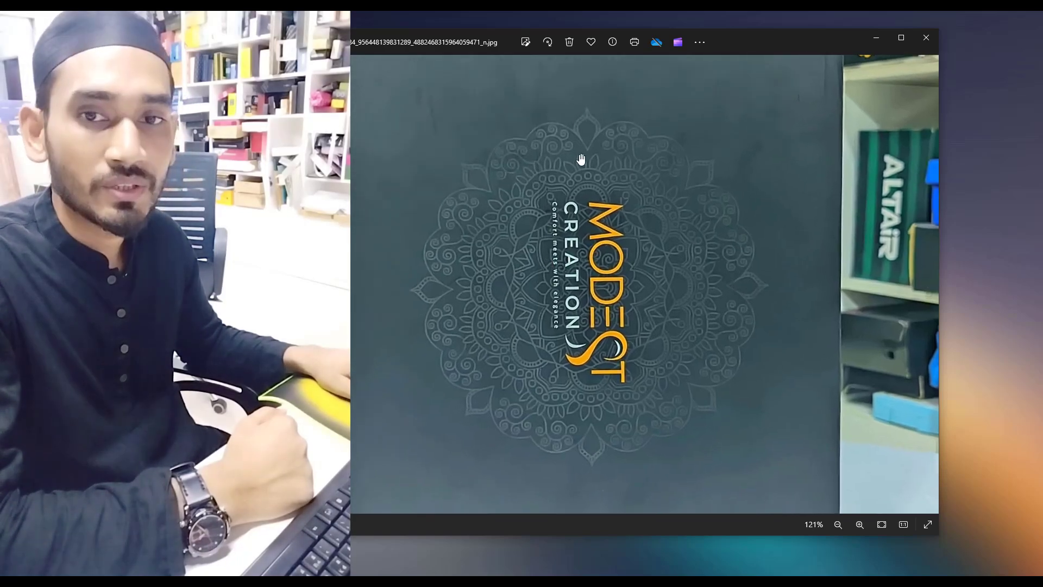
scroll(433, 270, down, 3)
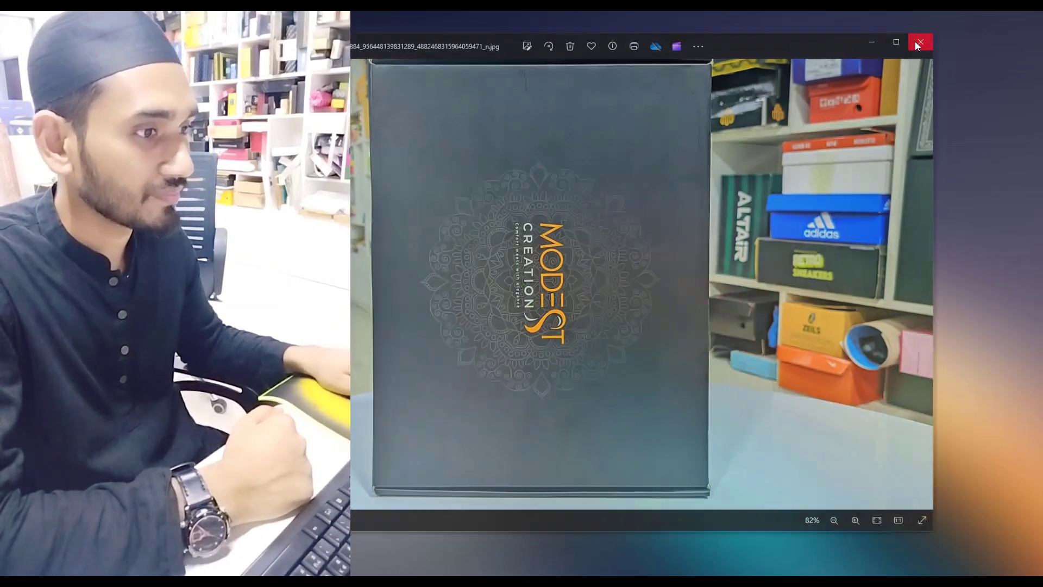
click(916, 40)
key(alt+Tab)
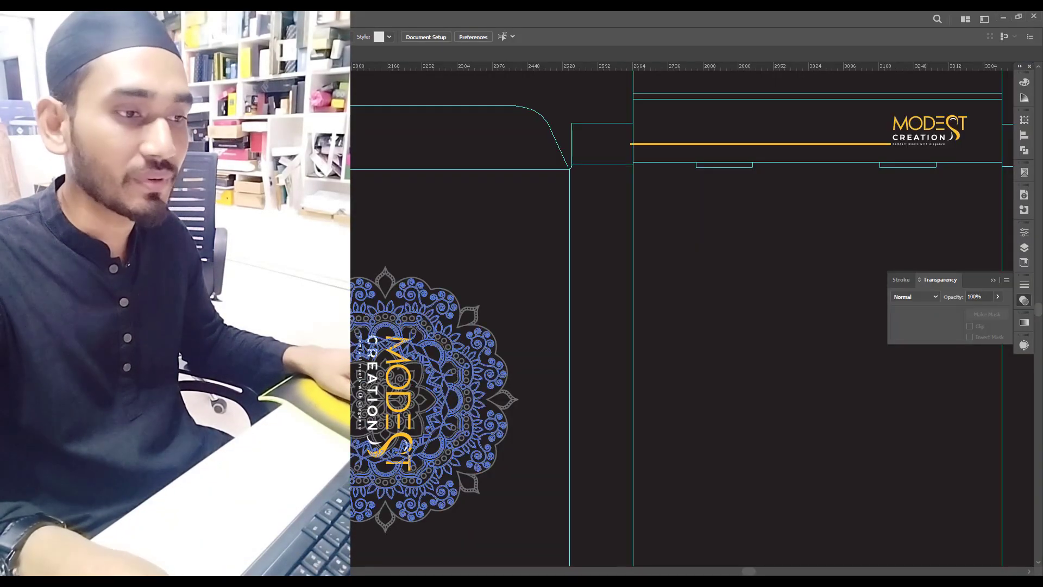
- Recolour the matching yellow lines beside the upper and lower logos to C 0, M 100, Y 0, K 0 and deselect them
scroll(329, 297, down, 3)
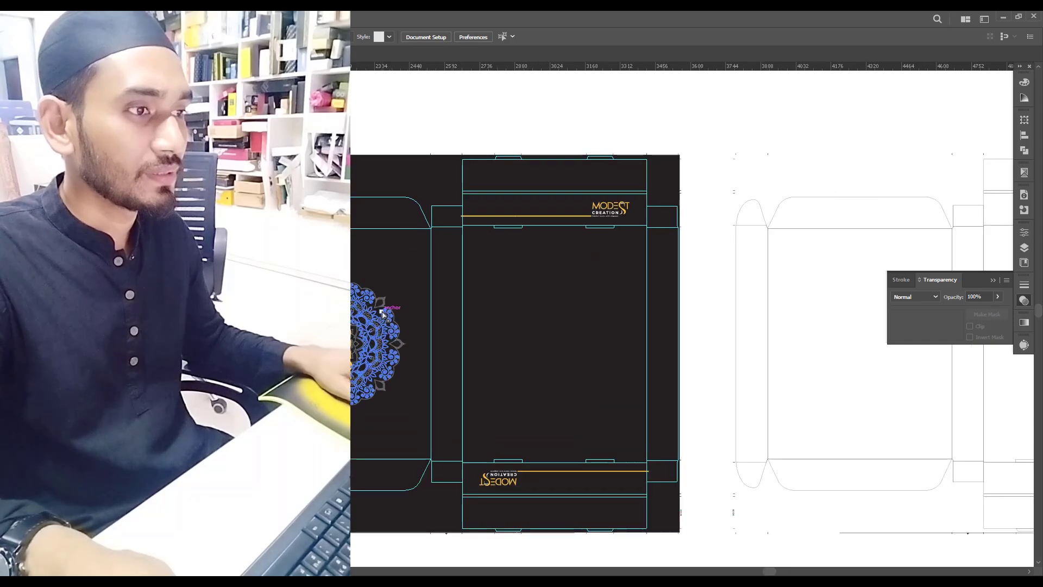
scroll(540, 242, up, 4)
click(633, 219)
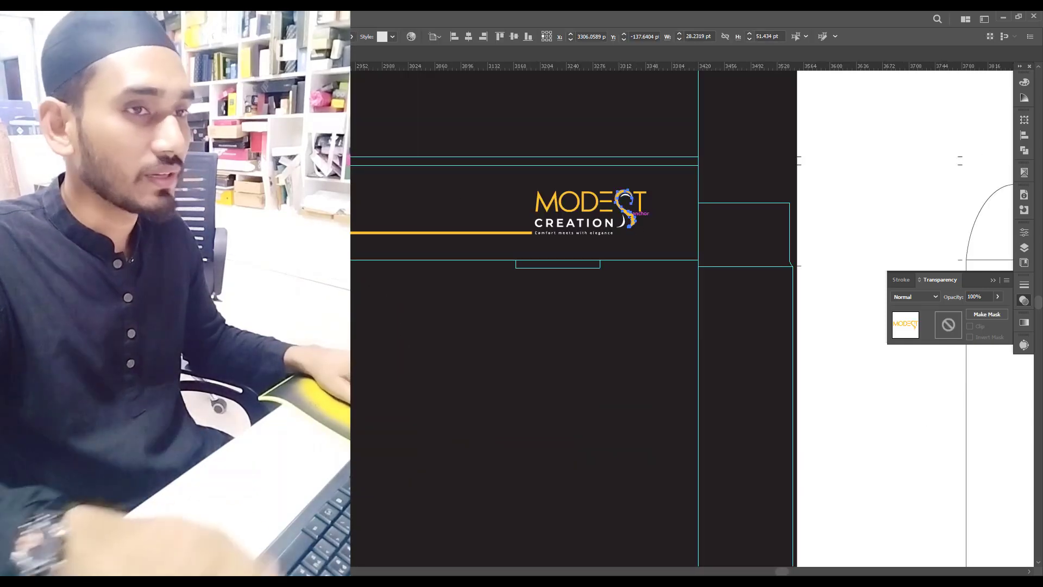
mouse_move(179, 119)
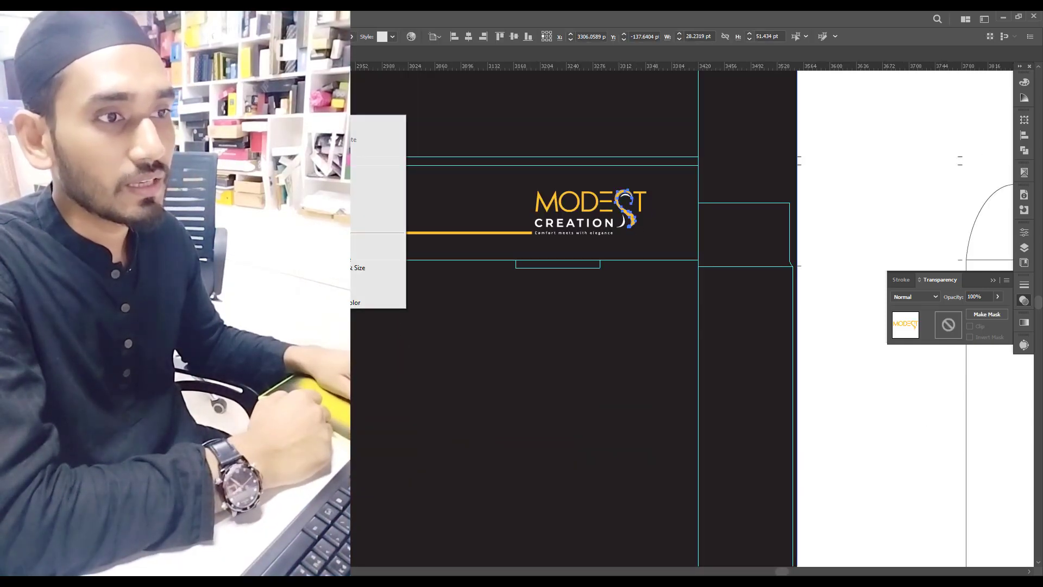
click(326, 166)
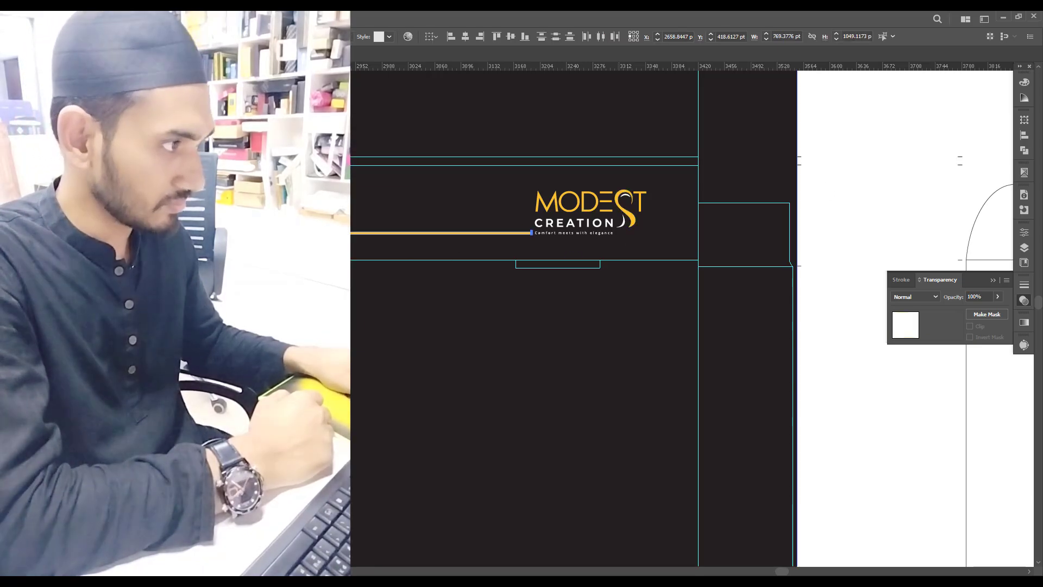
click(1024, 83)
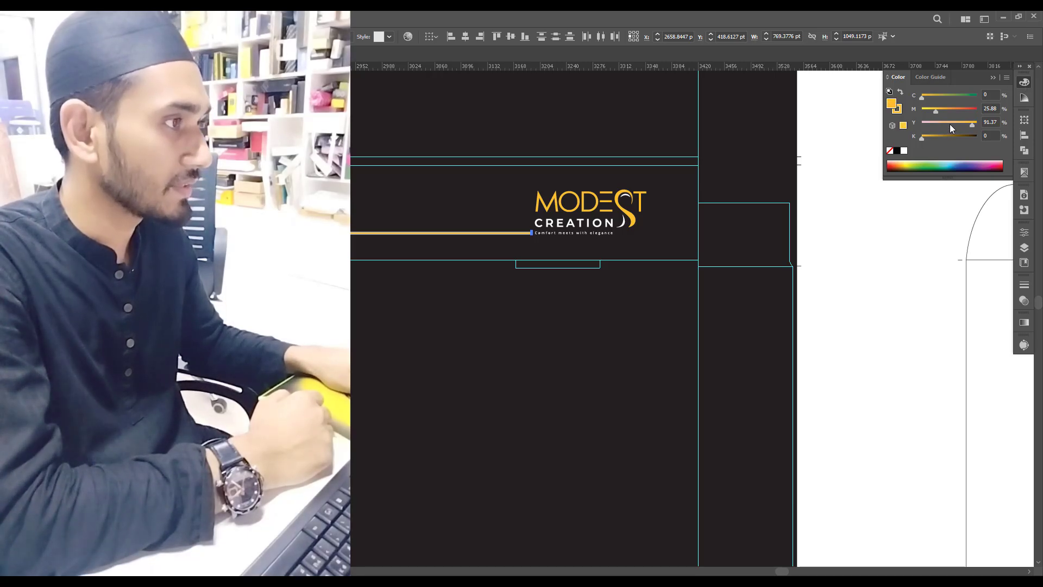
drag(950, 124, 977, 110)
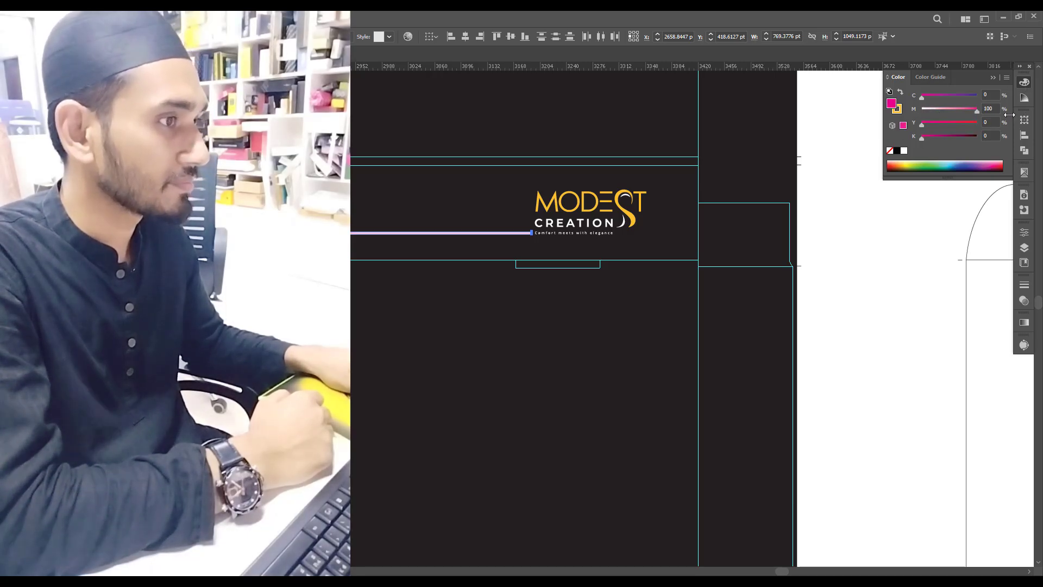
click(862, 240)
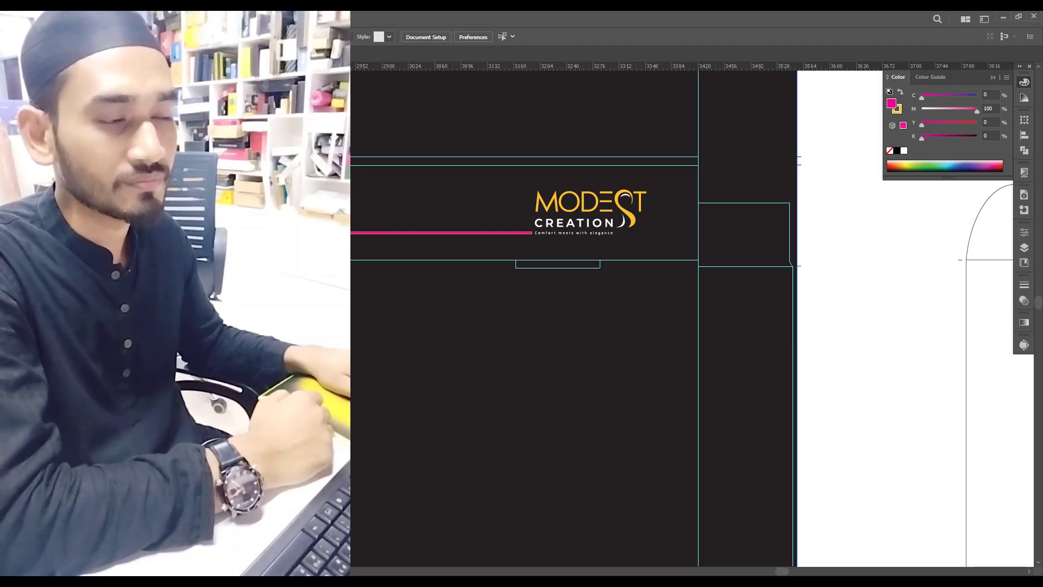
- Select the yellow MODEST lettering across the logos and sample the magenta line's colour onto it with the Eyedropper
click(632, 213)
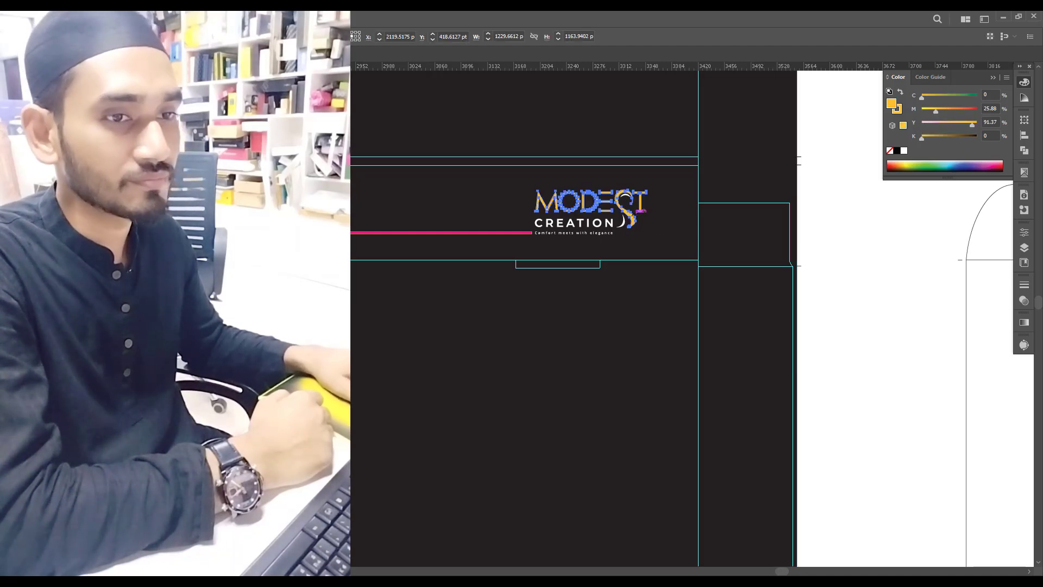
key(i)
click(478, 233)
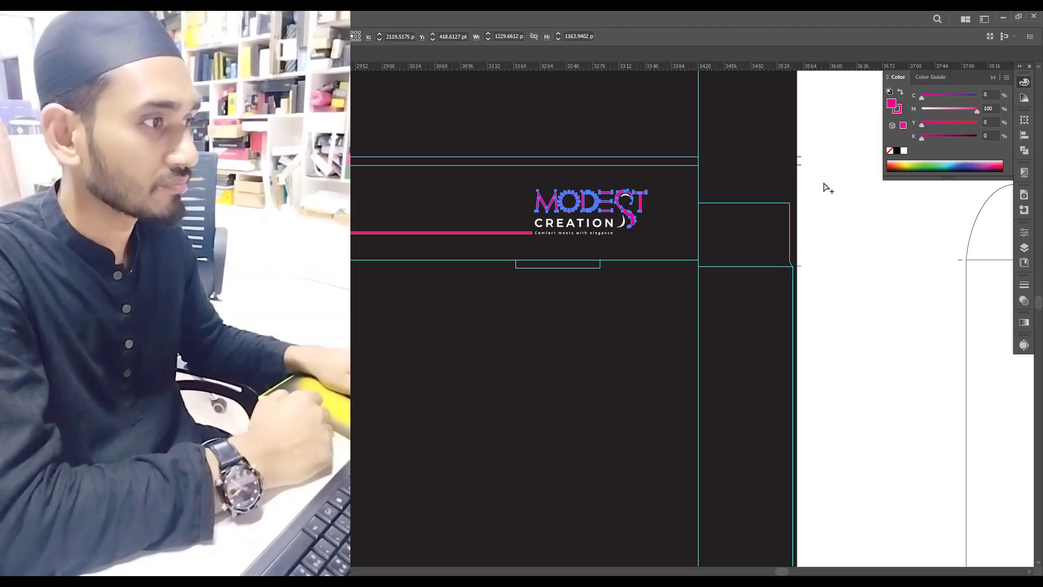
- Toggle Overprint Stroke for the magenta MODEST lettering to examine the letter edges against the black, leaving it on
scroll(591, 294, down, 2)
scroll(716, 437, down, 9)
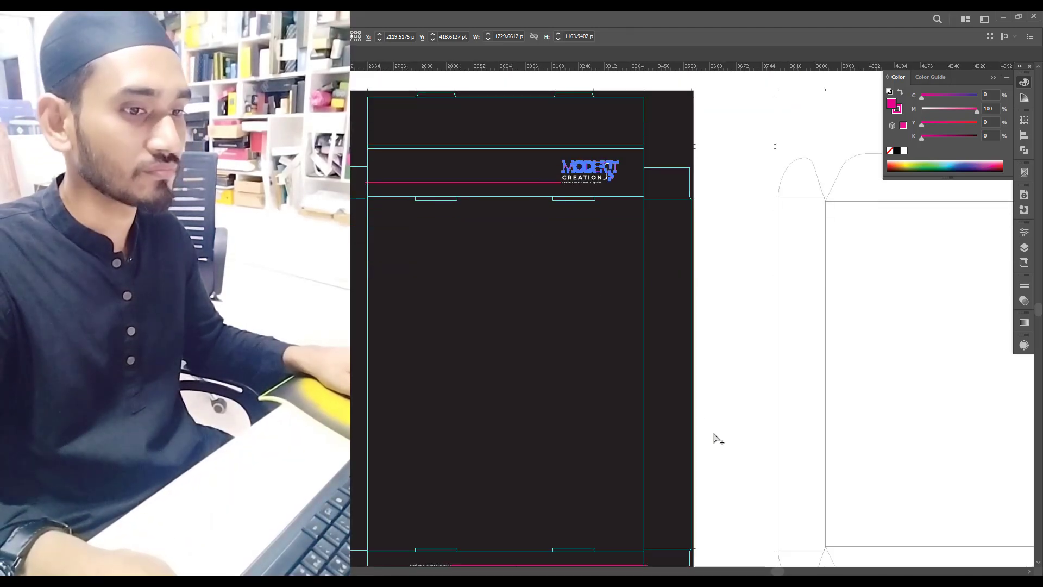
scroll(752, 509, up, 4)
scroll(581, 217, up, 2)
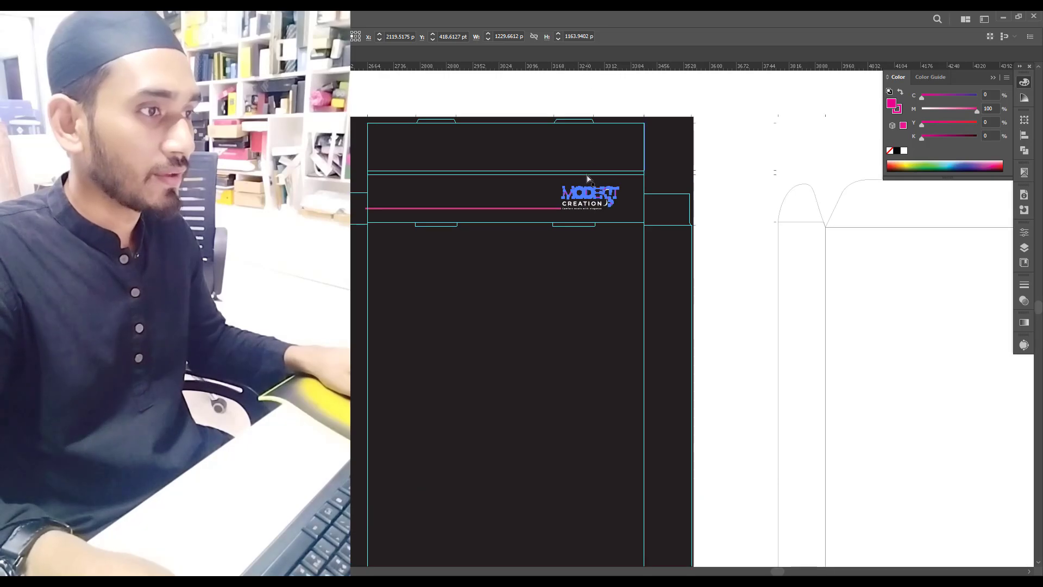
scroll(603, 266, up, 15)
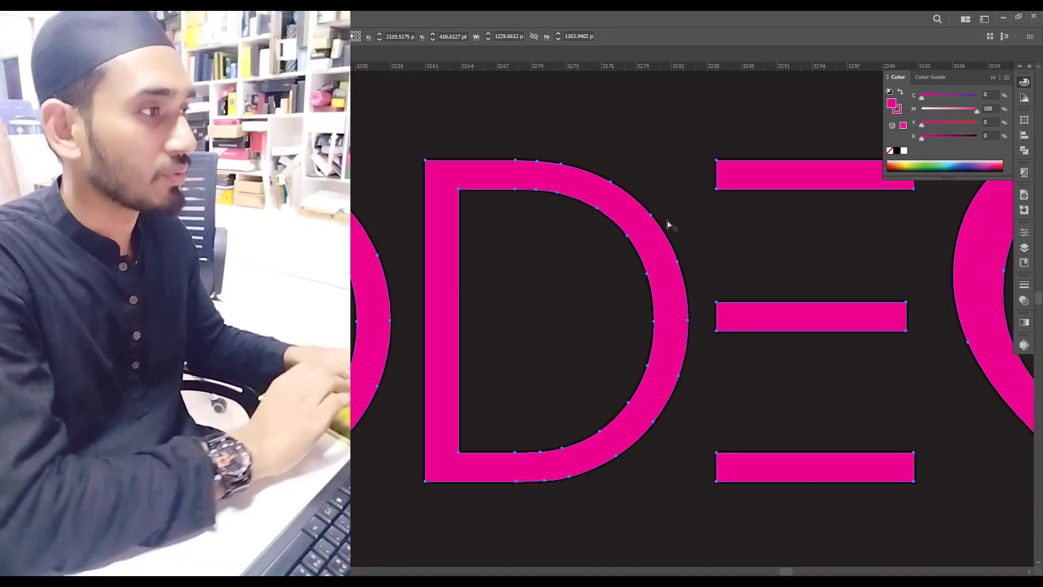
click(1022, 211)
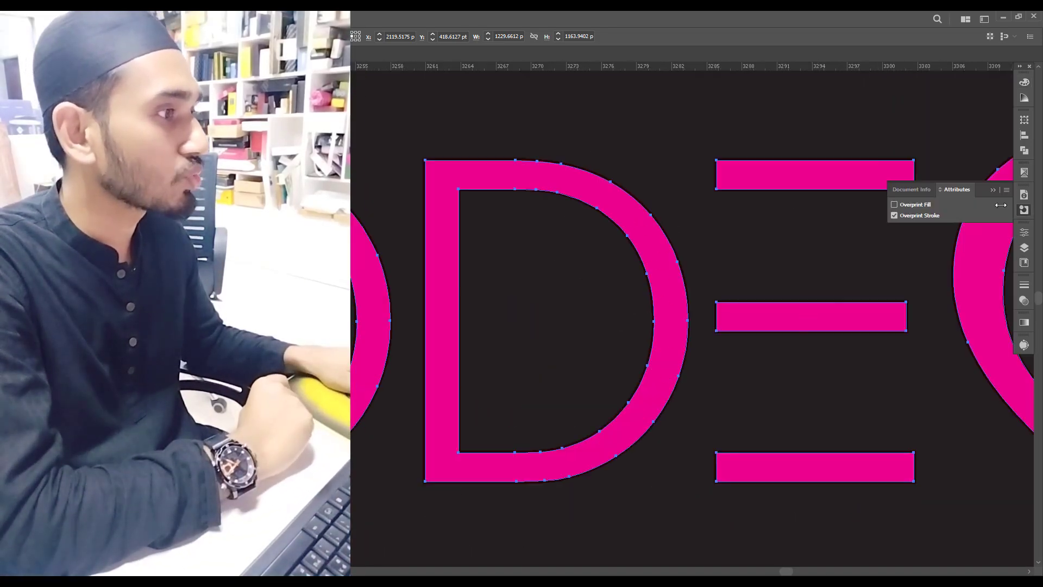
click(908, 216)
click(908, 216)
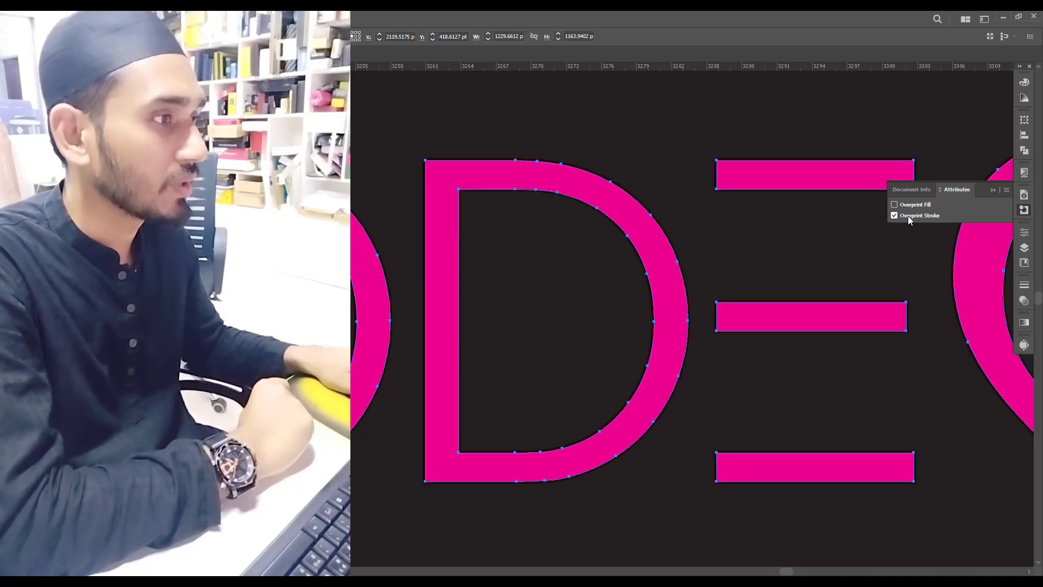
click(908, 217)
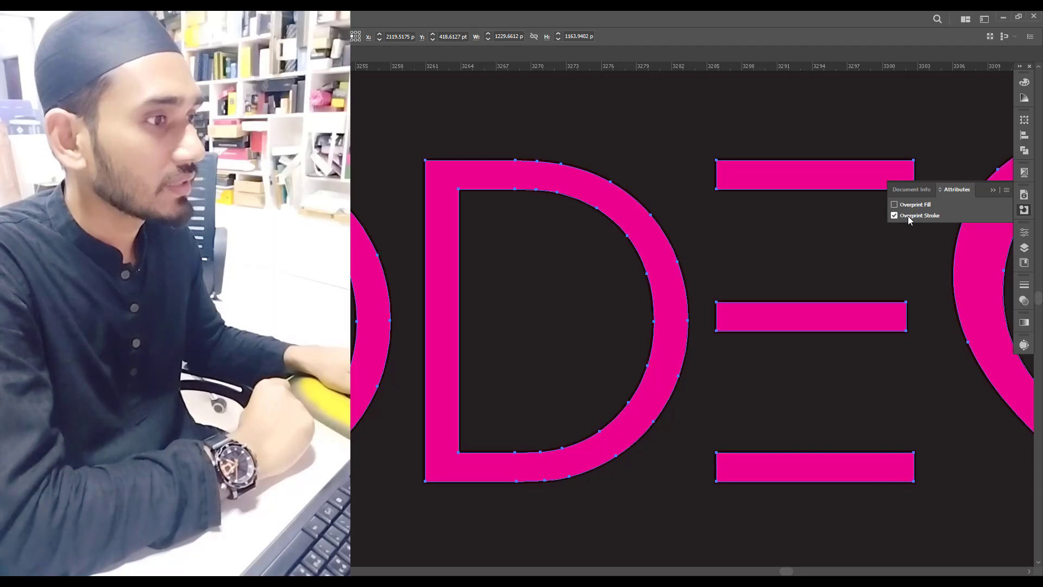
- Examine the MODEST lettering in Separations Preview with the magenta plate hidden and with the black plate hidden, restoring all CMYK plates
scroll(581, 169, up, 5)
scroll(558, 307, down, 3)
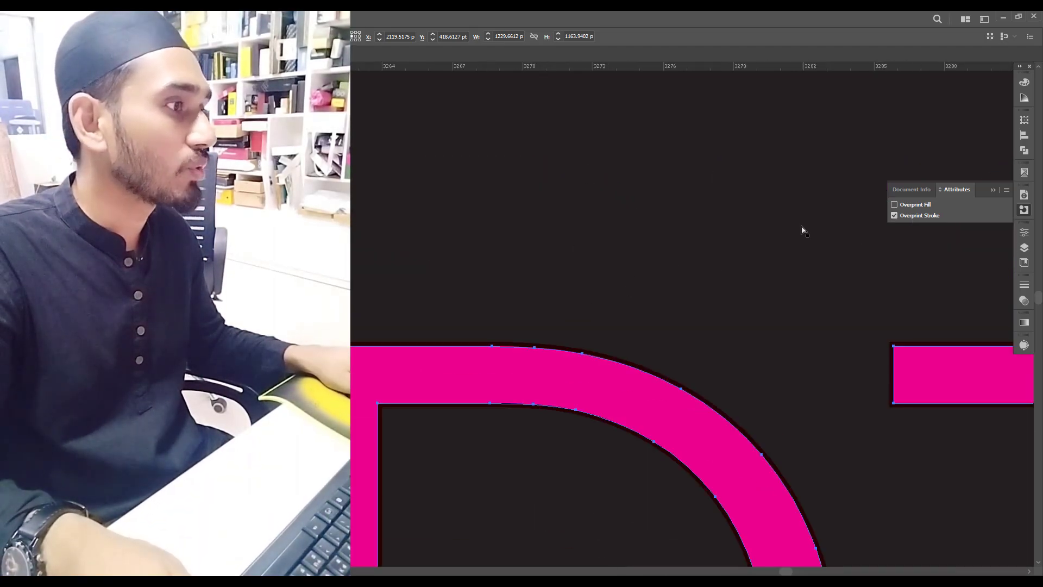
scroll(803, 230, down, 2)
click(1028, 171)
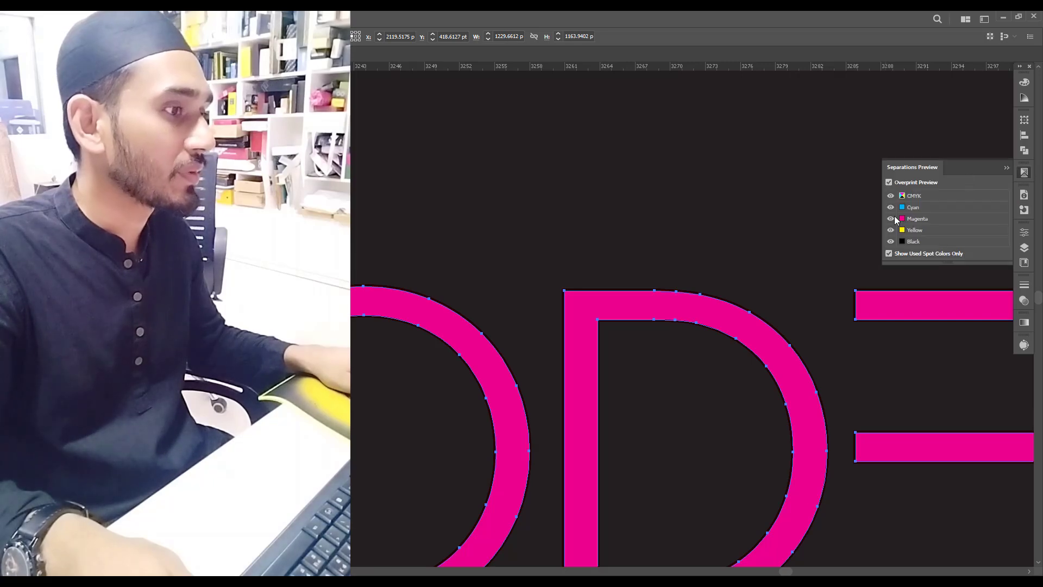
click(891, 219)
scroll(531, 279, down, 4)
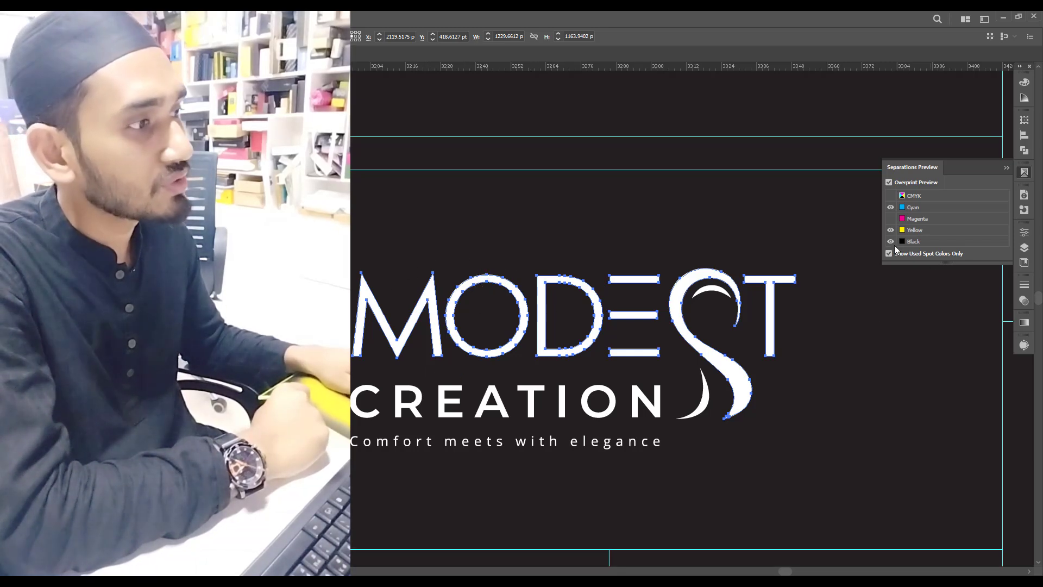
click(891, 218)
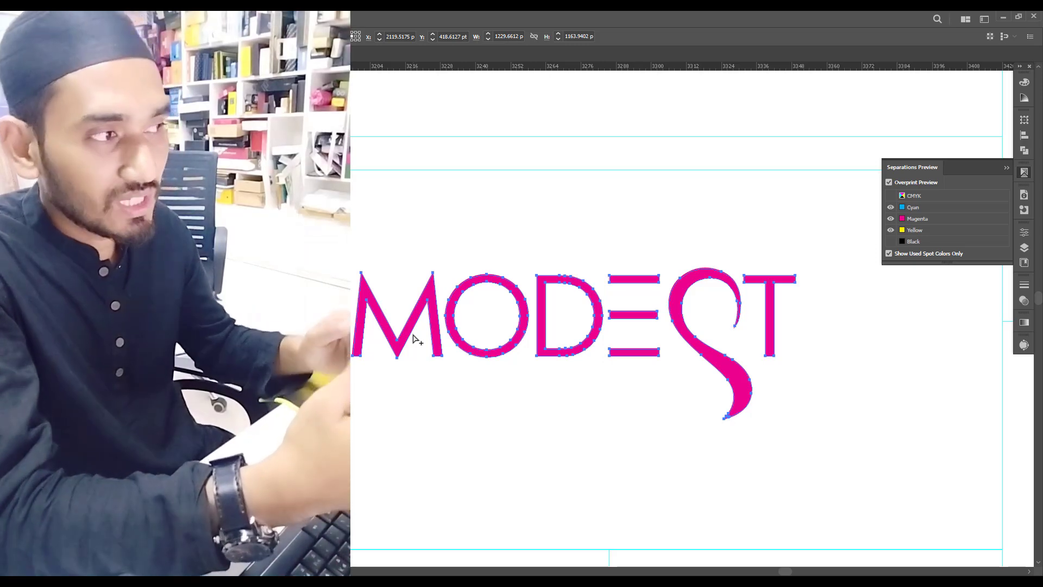
click(890, 198)
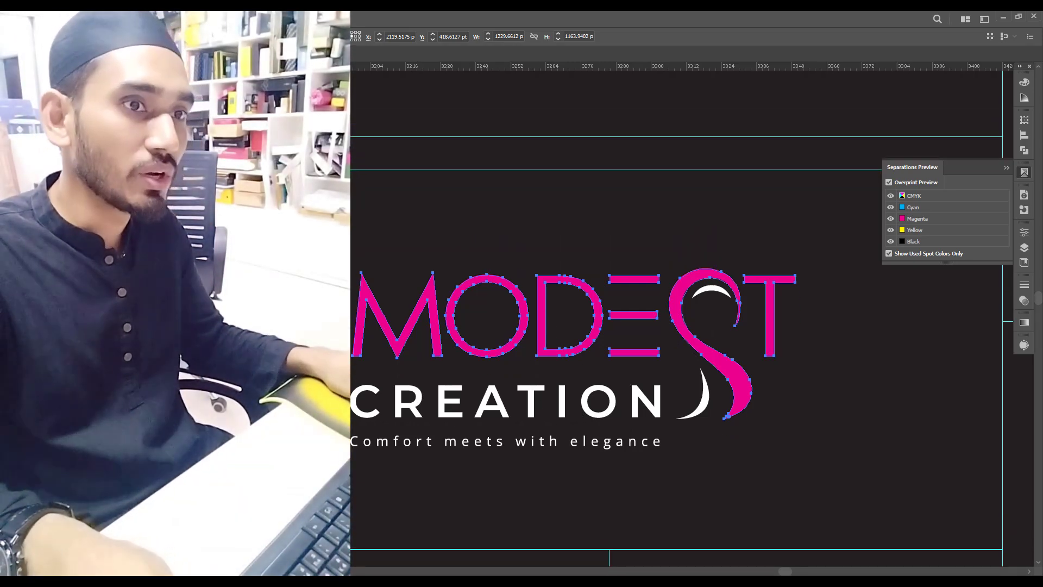
- Deselect the MODEST lettering and examine the black box artwork with its magenta foil elements beside the separate dieline
scroll(473, 350, down, 3)
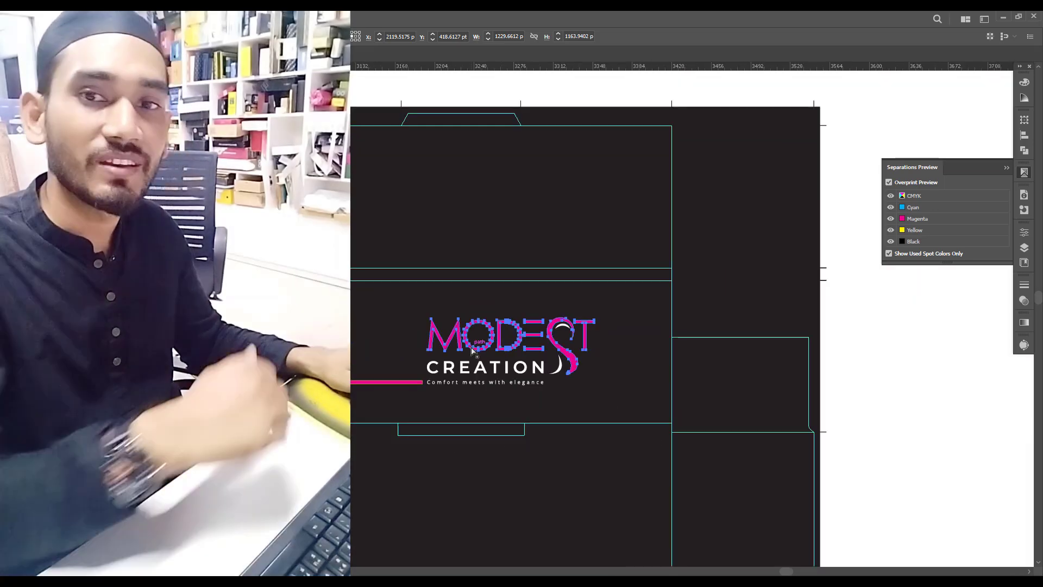
scroll(522, 320, down, 4)
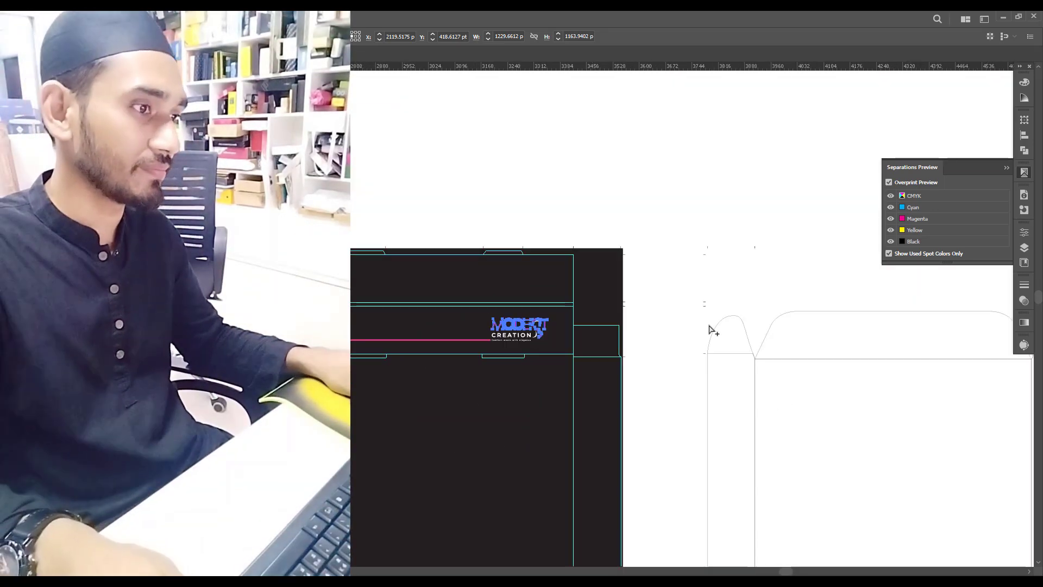
click(703, 304)
scroll(693, 353, down, 3)
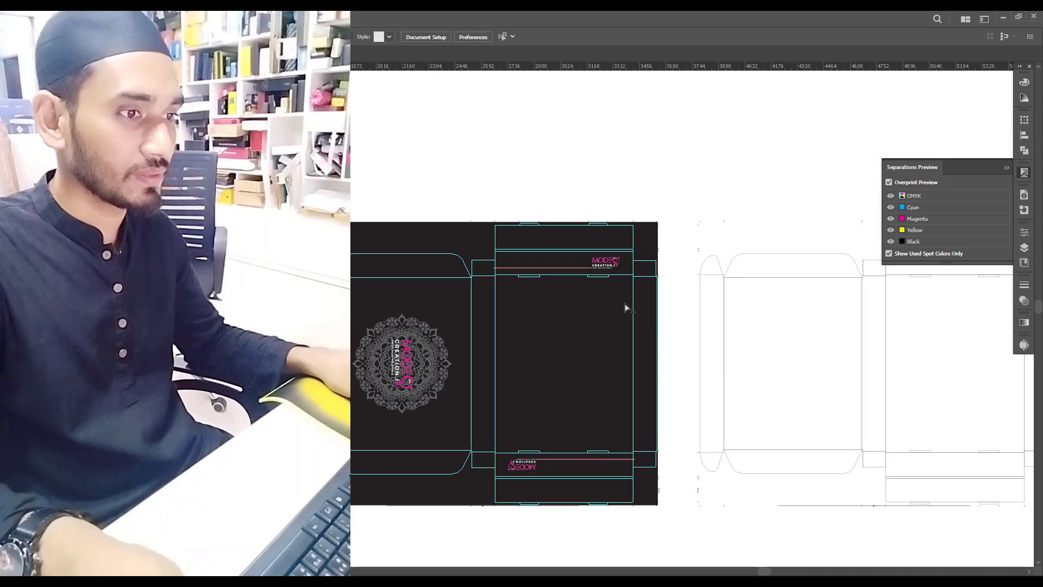
scroll(627, 308, up, 2)
scroll(645, 342, down, 1)
scroll(381, 345, down, 1)
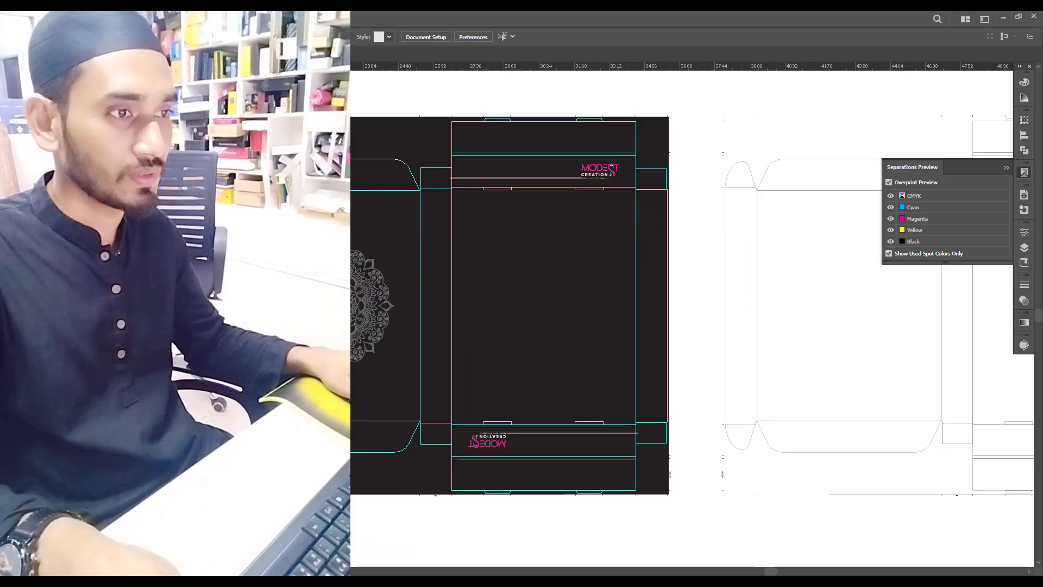
scroll(326, 263, up, 1)
scroll(476, 296, down, 1)
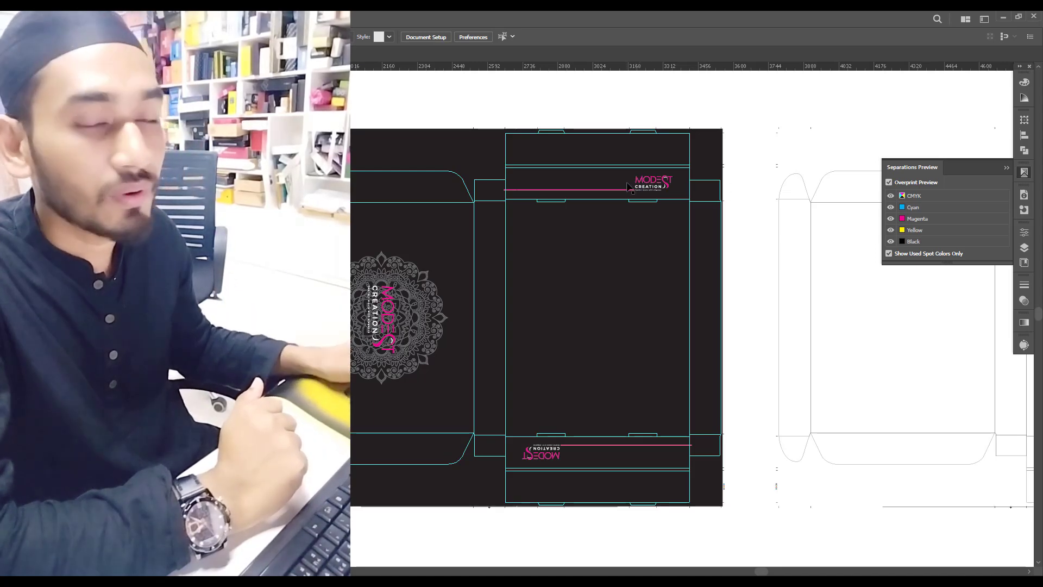
click(628, 189)
click(618, 214)
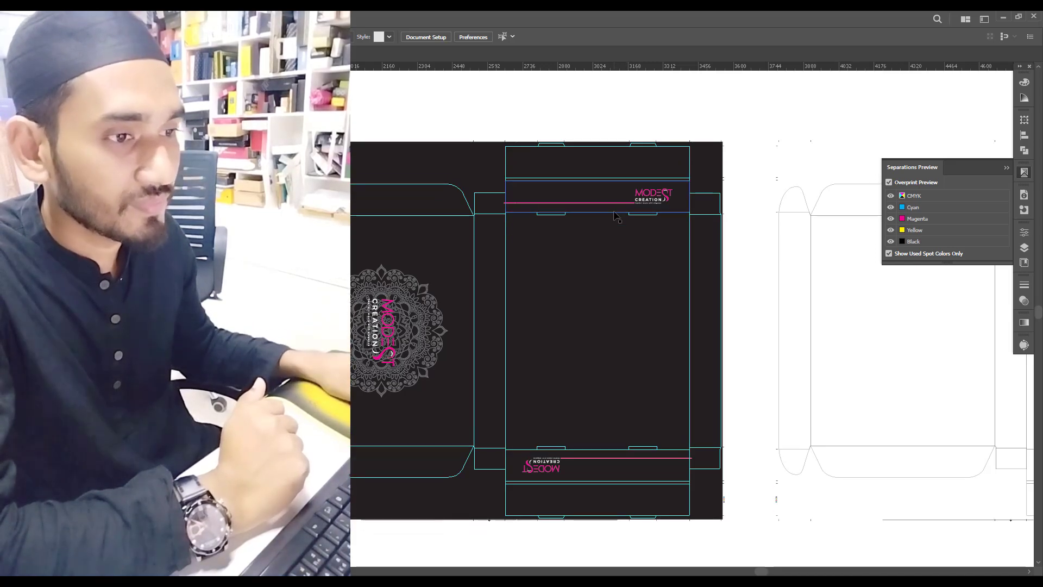